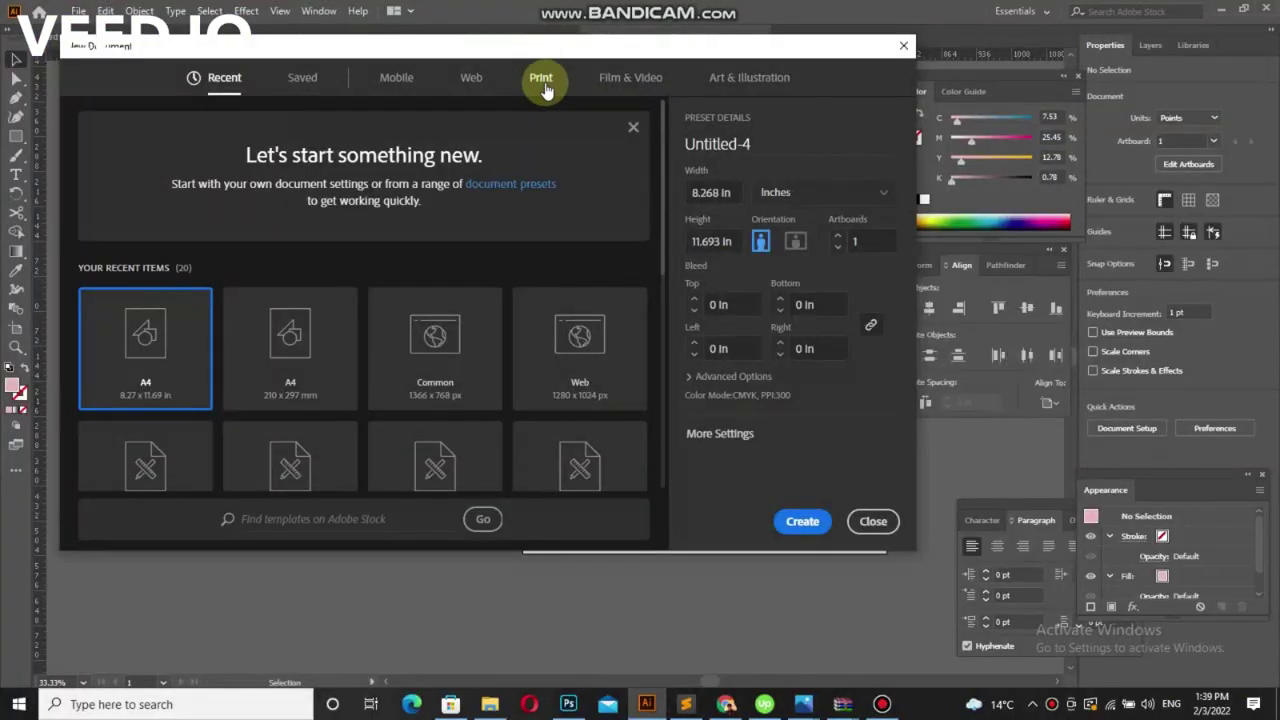
# Create a new A4 print document (8.268 × 11.693 in) measured in inches
pyautogui.click(541, 80)
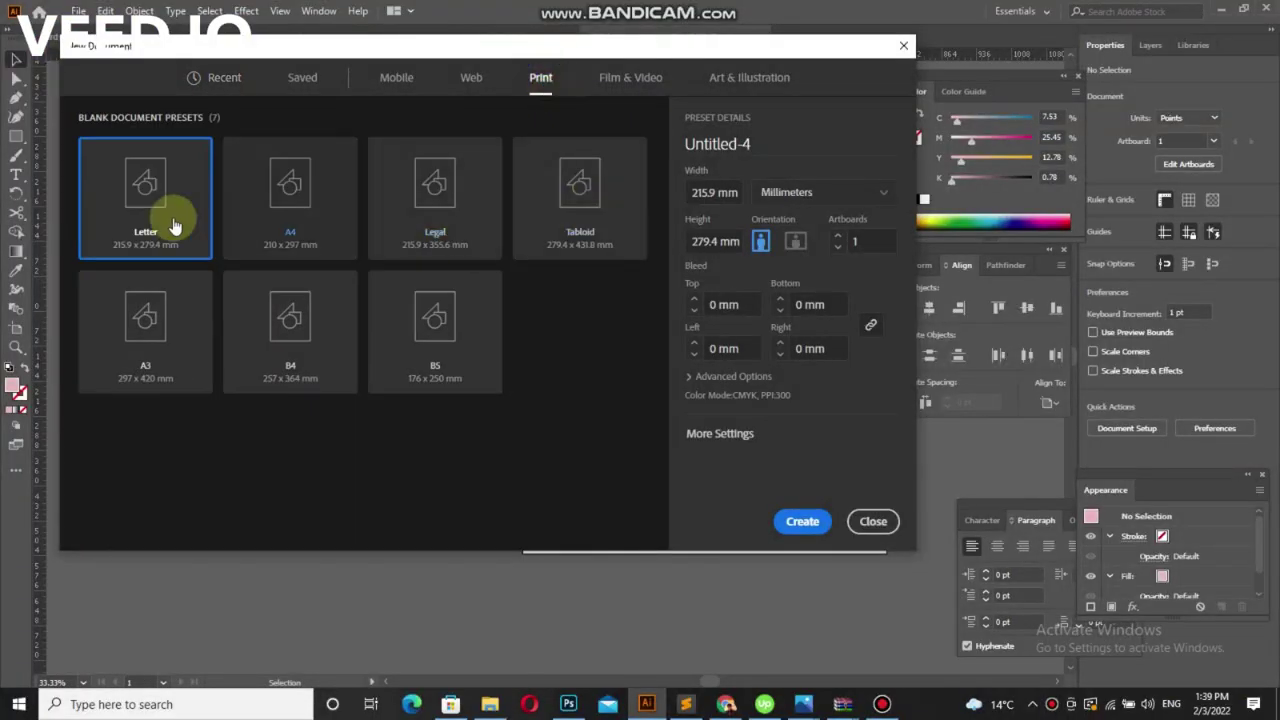
pyautogui.click(290, 198)
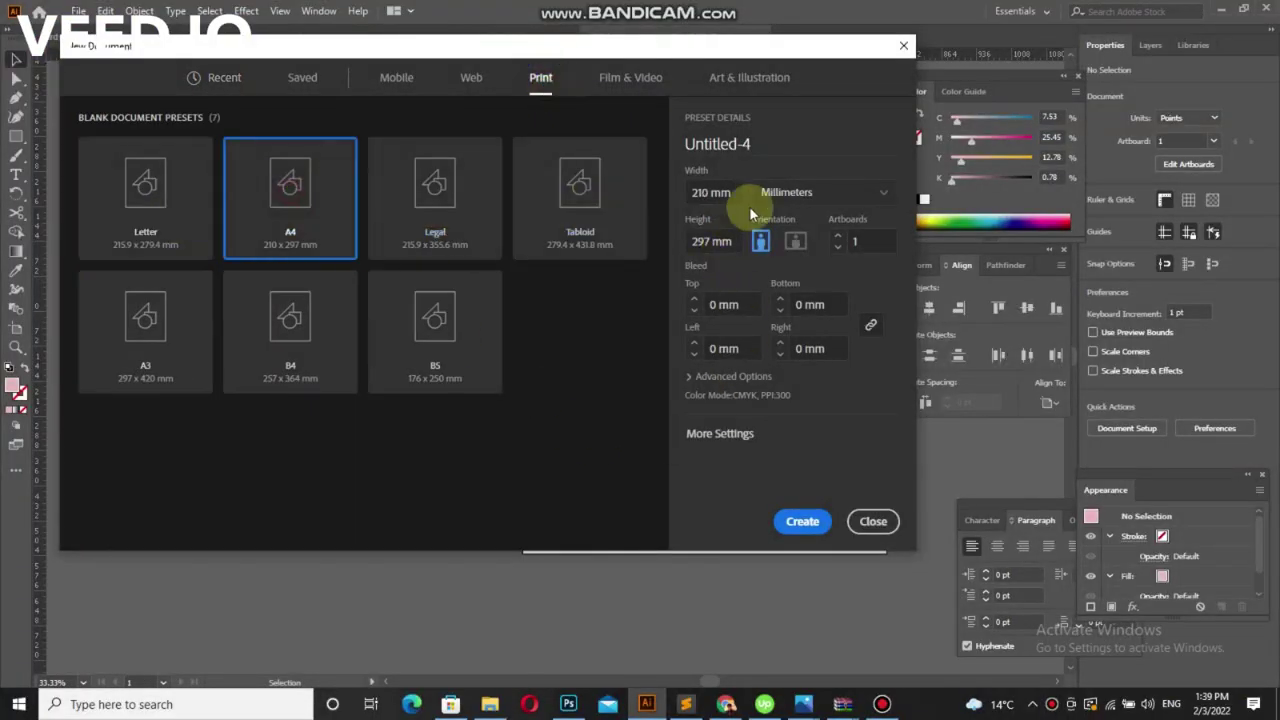
pyautogui.click(770, 192)
pyautogui.click(785, 275)
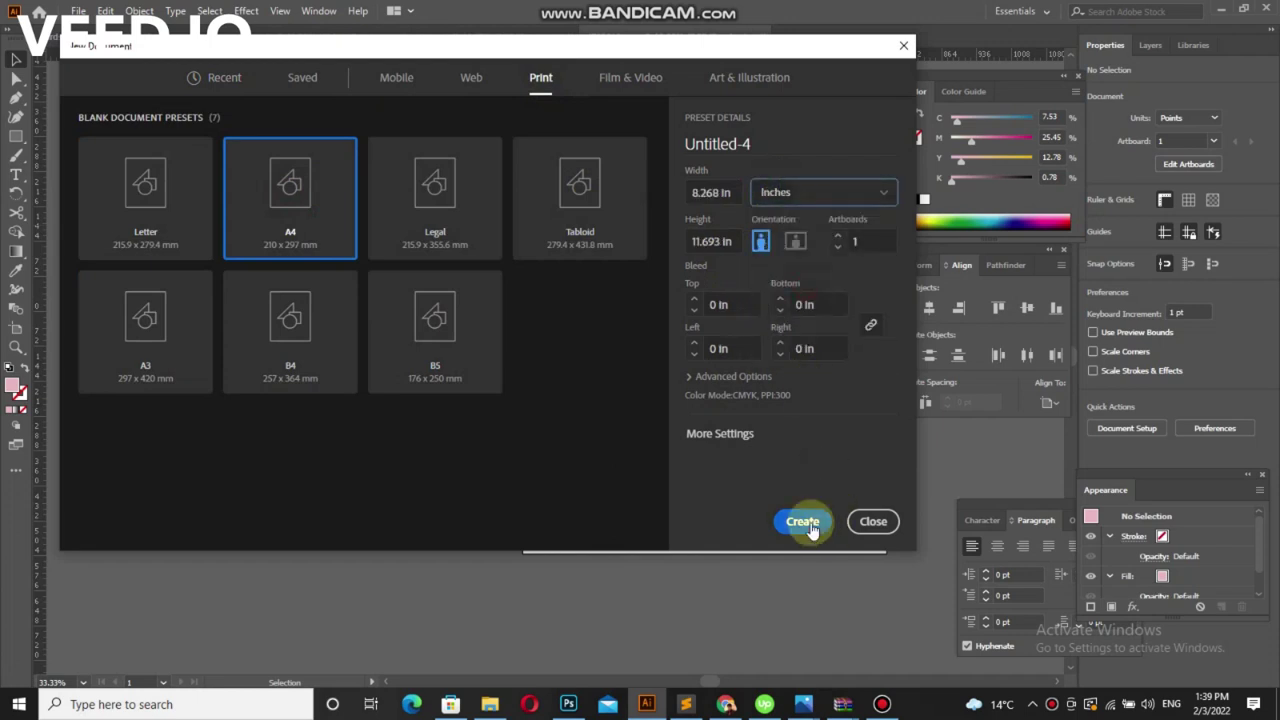
pyautogui.click(803, 522)
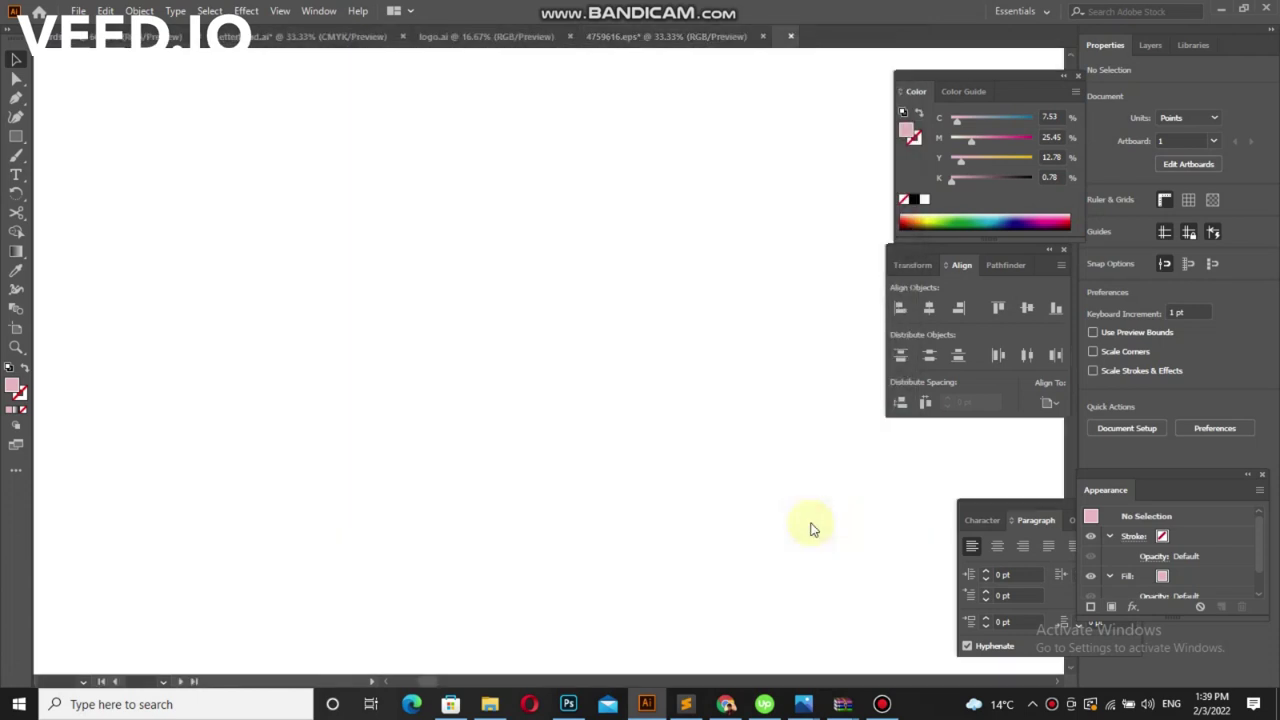
# Copy the pink brush stroke from 4759616.eps and paste it into the new A4 document
pyautogui.click(697, 37)
pyautogui.click(684, 402)
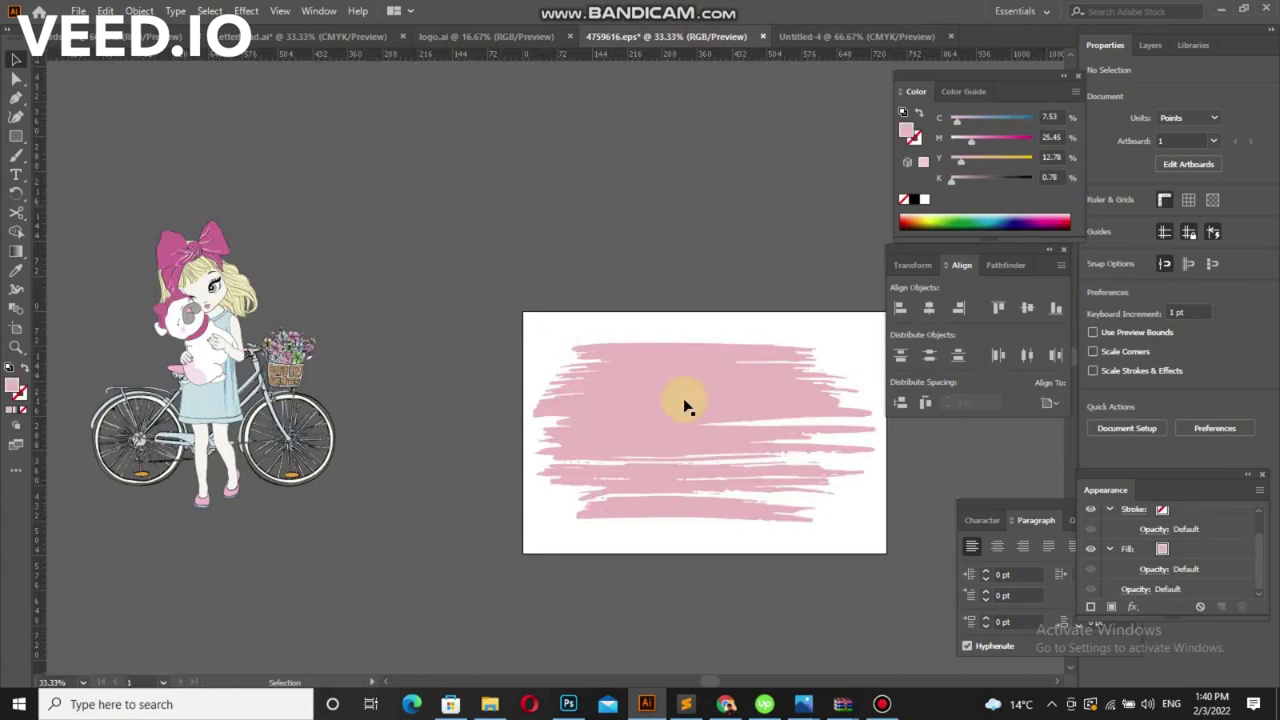
pyautogui.click(880, 36)
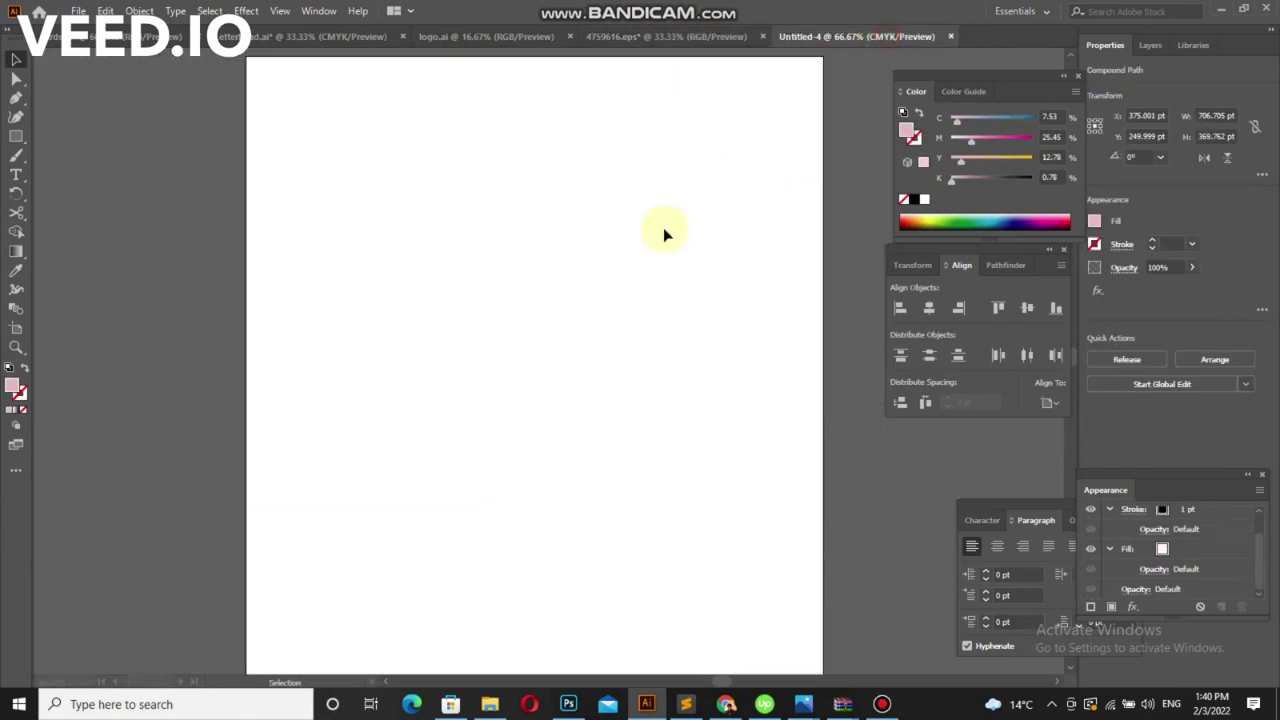
pyautogui.hotkey('ctrl', '1')
pyautogui.hotkey('ctrl', 'v')
pyautogui.hotkey('ctrl', '-')
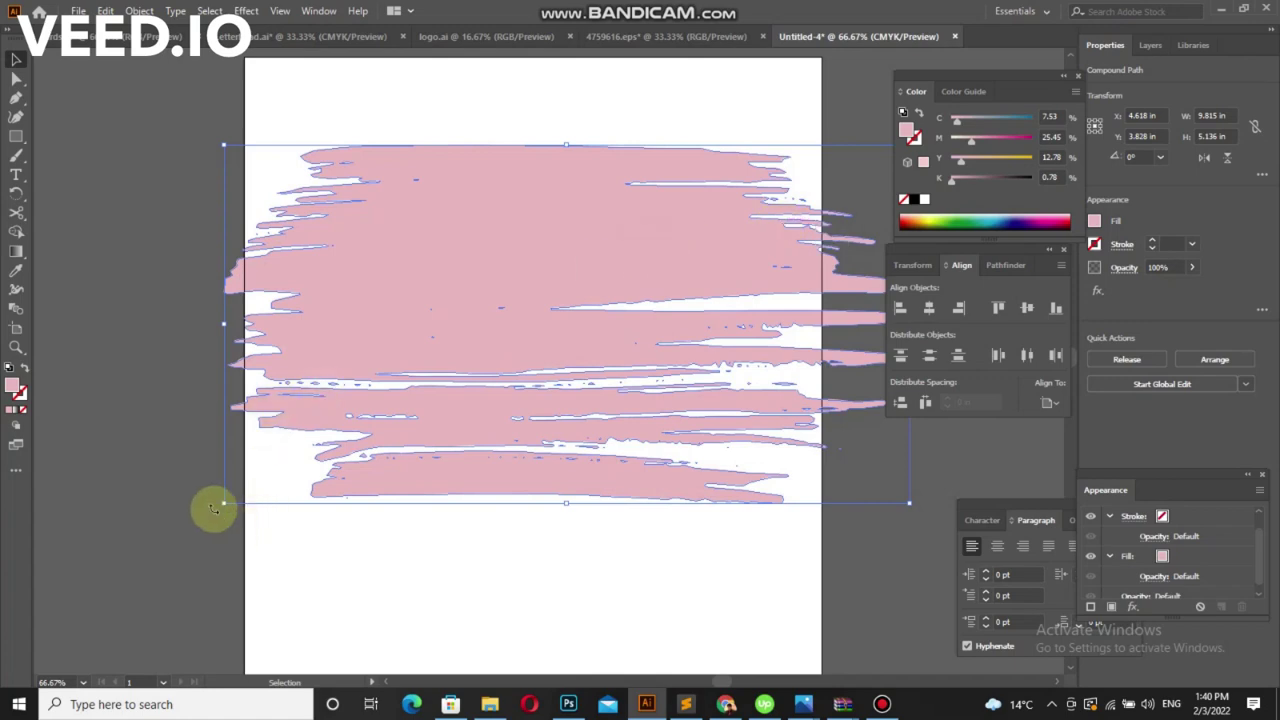
# Rotate the pink stroke about 56° and scale and position it inside the A4 artboard
pyautogui.moveTo(213, 508)
pyautogui.mouseDown()
pyautogui.moveTo(355, 622)
pyautogui.moveTo(435, 590)
pyautogui.mouseUp()
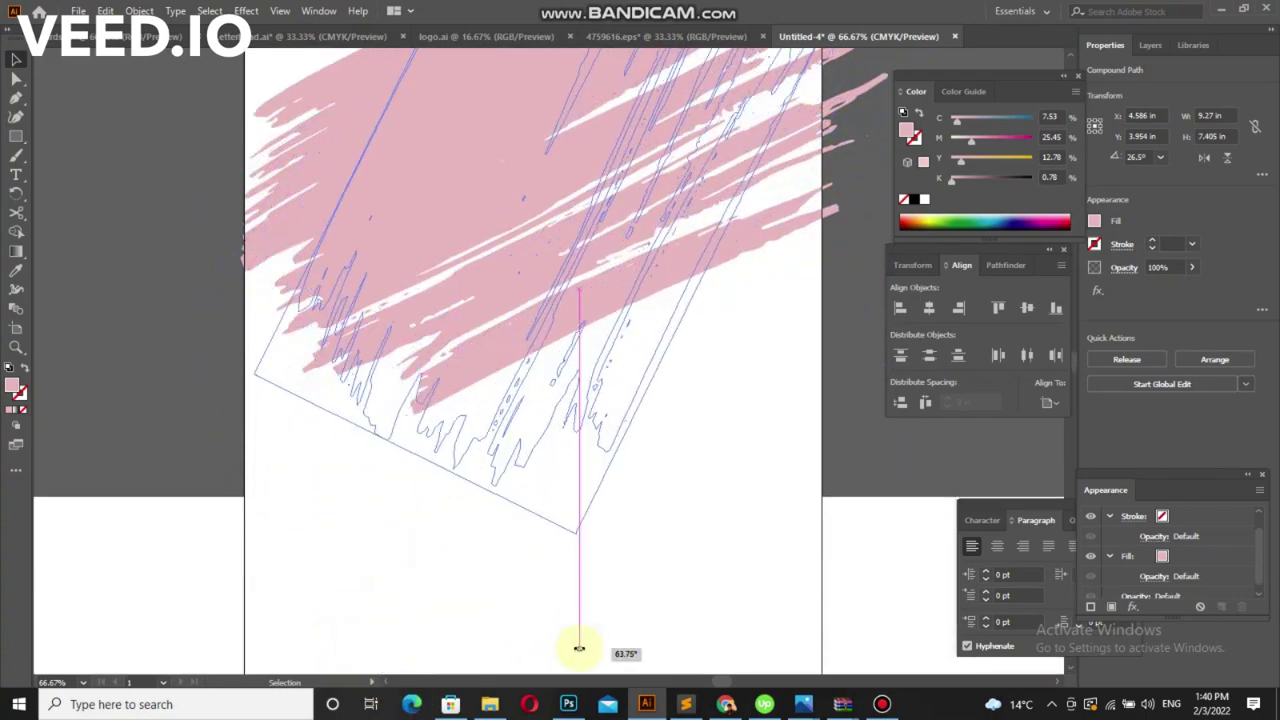
pyautogui.moveTo(435, 590); pyautogui.dragTo(517, 610)
pyautogui.hotkey('ctrl', '-')
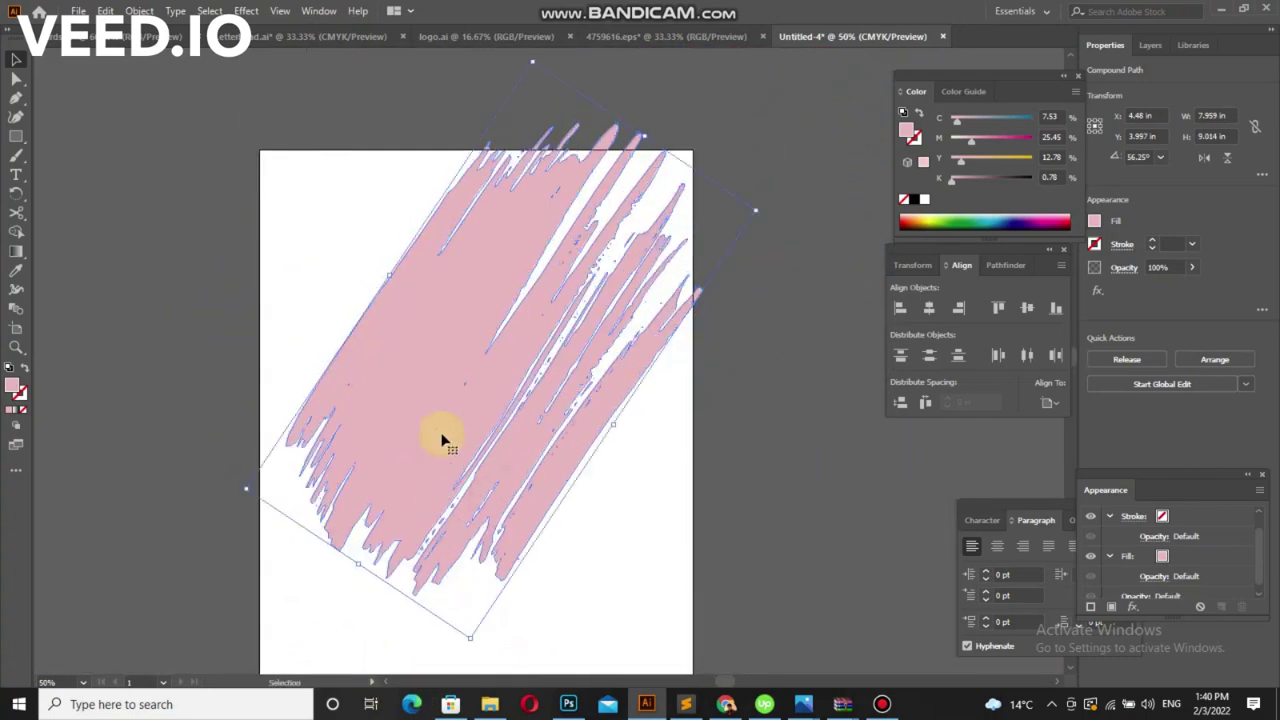
pyautogui.moveTo(440, 440); pyautogui.dragTo(425, 505)
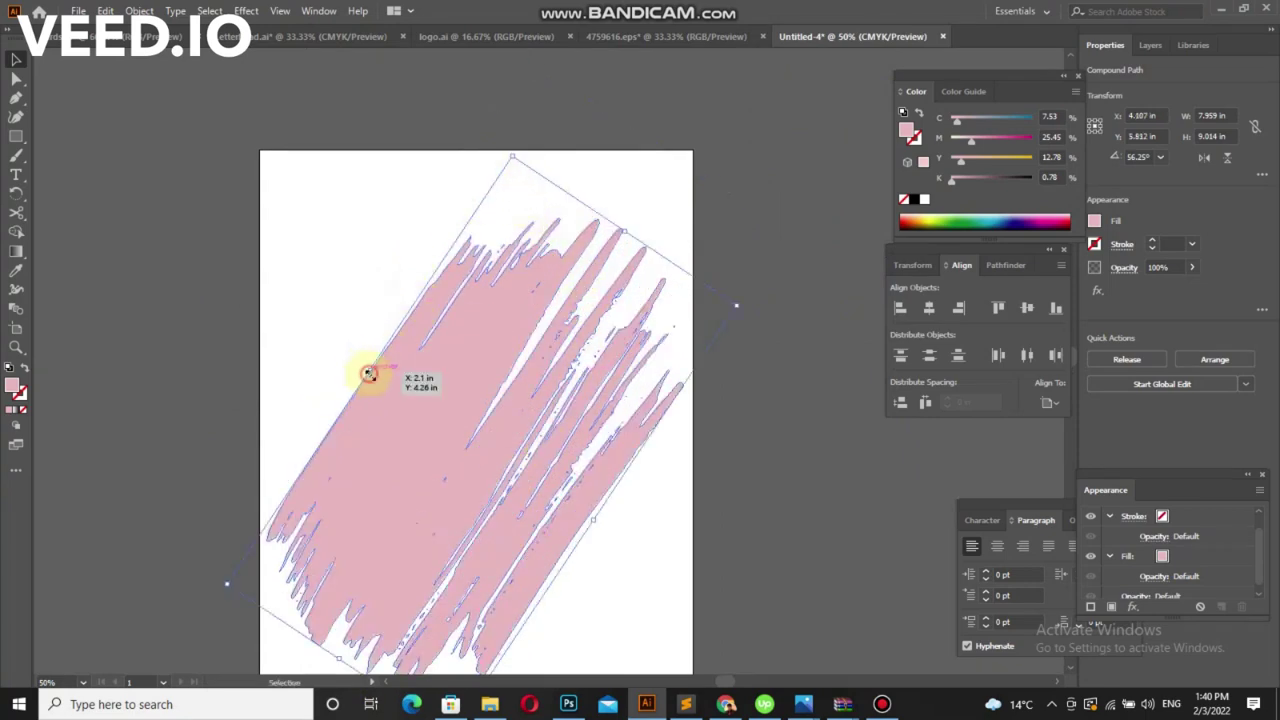
pyautogui.moveTo(368, 373); pyautogui.dragTo(420, 391)
pyautogui.hotkey('ctrl', '-')
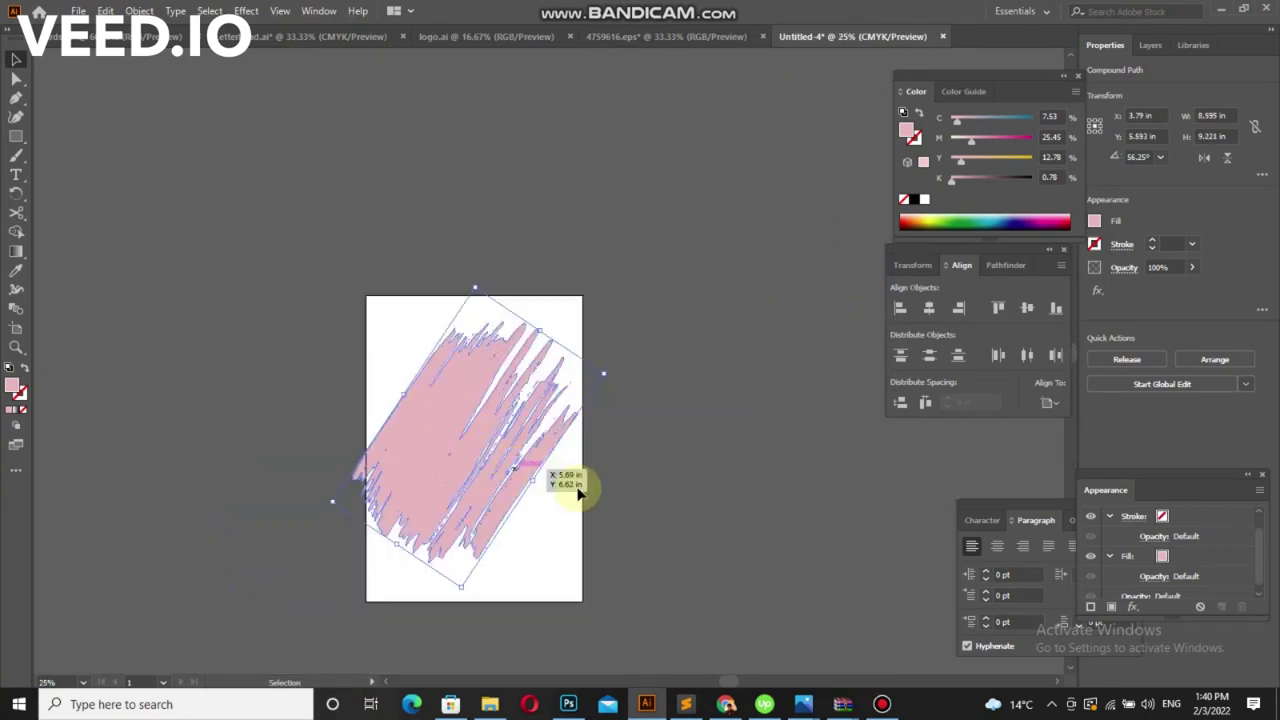
pyautogui.moveTo(471, 457); pyautogui.dragTo(486, 451)
pyautogui.moveTo(500, 286); pyautogui.dragTo(500, 330)
pyautogui.moveTo(466, 434); pyautogui.dragTo(456, 424)
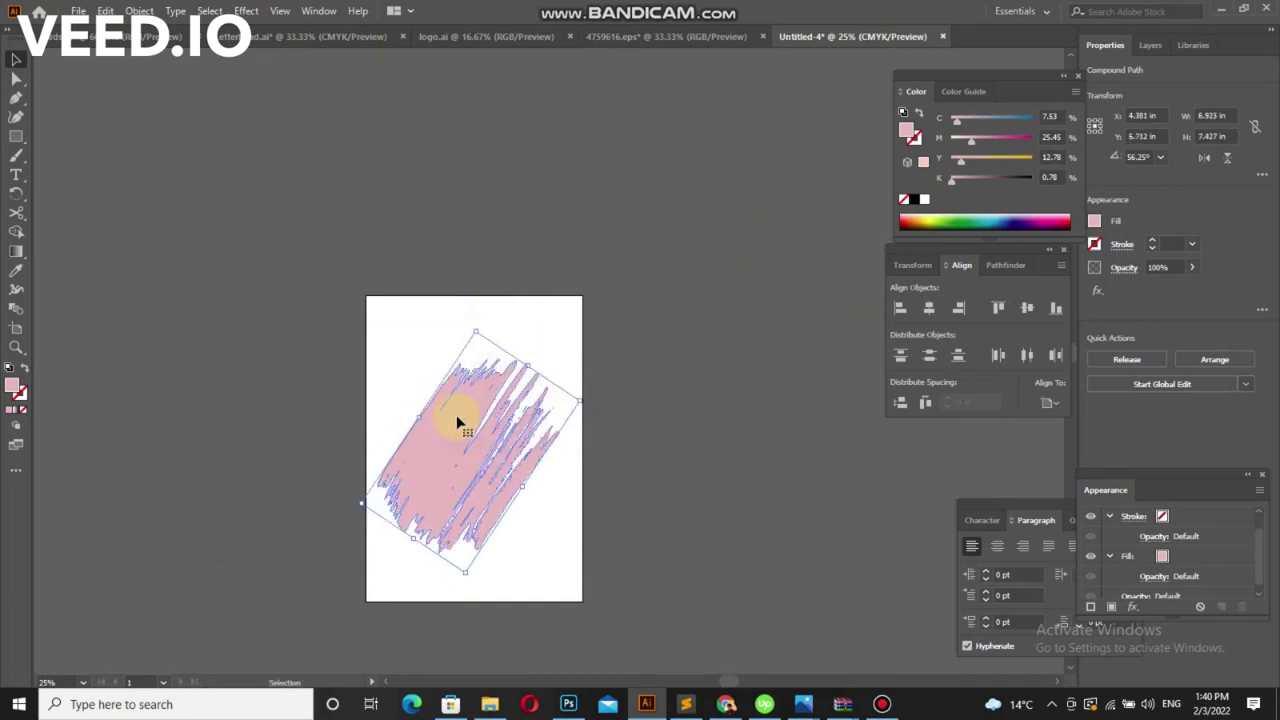
pyautogui.click(597, 481)
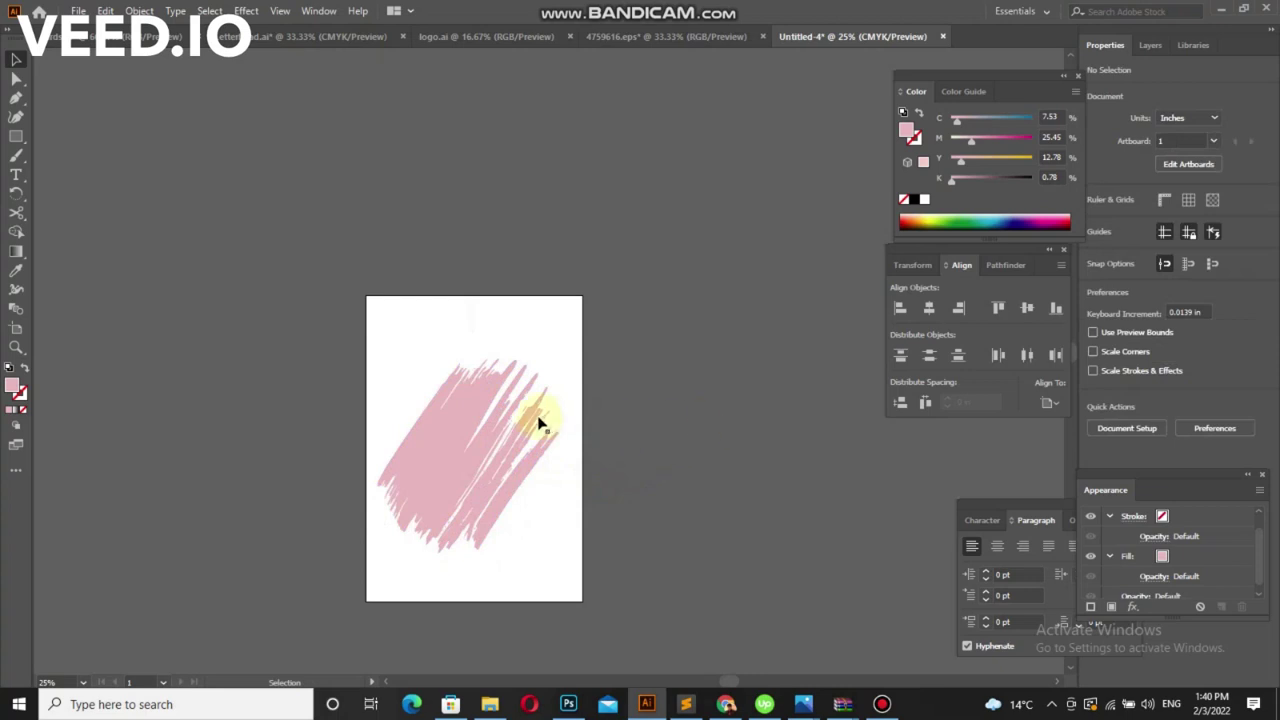
# Drag the girl-with-bicycle artwork from logo.ai onto the A4 page and enlarge it
pyautogui.click(486, 36)
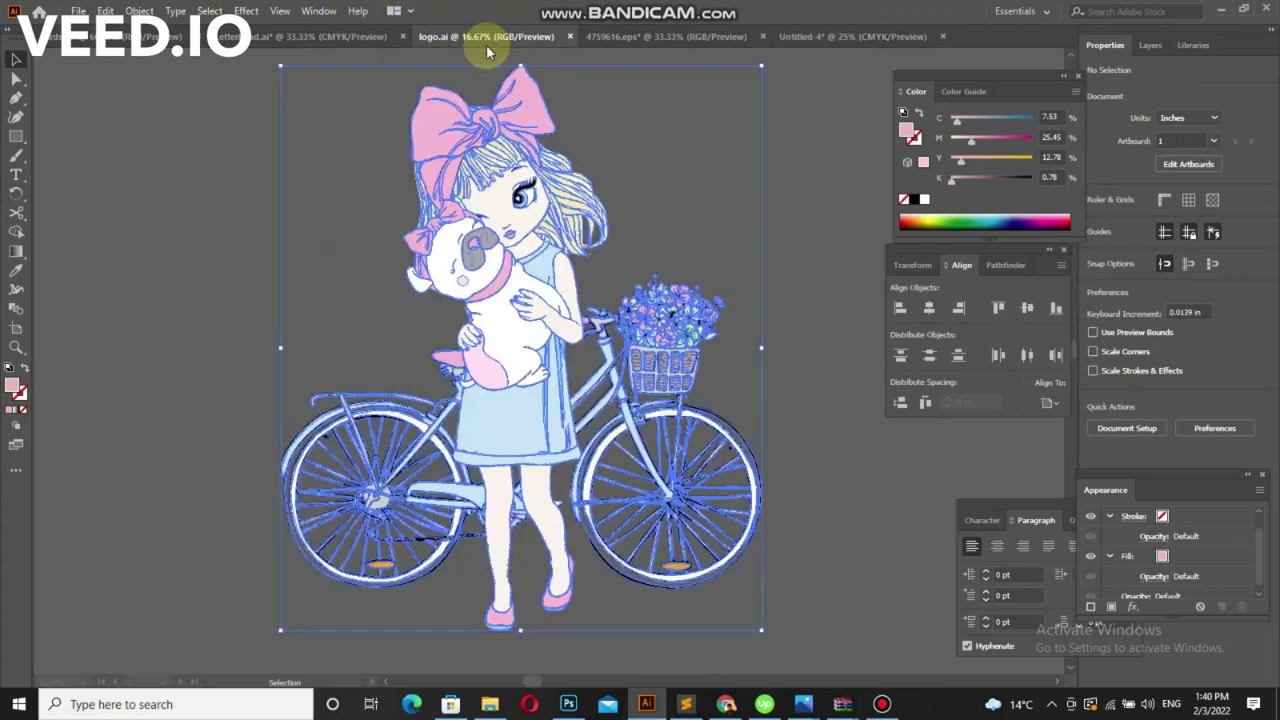
pyautogui.moveTo(497, 272); pyautogui.dragTo(243, 347)
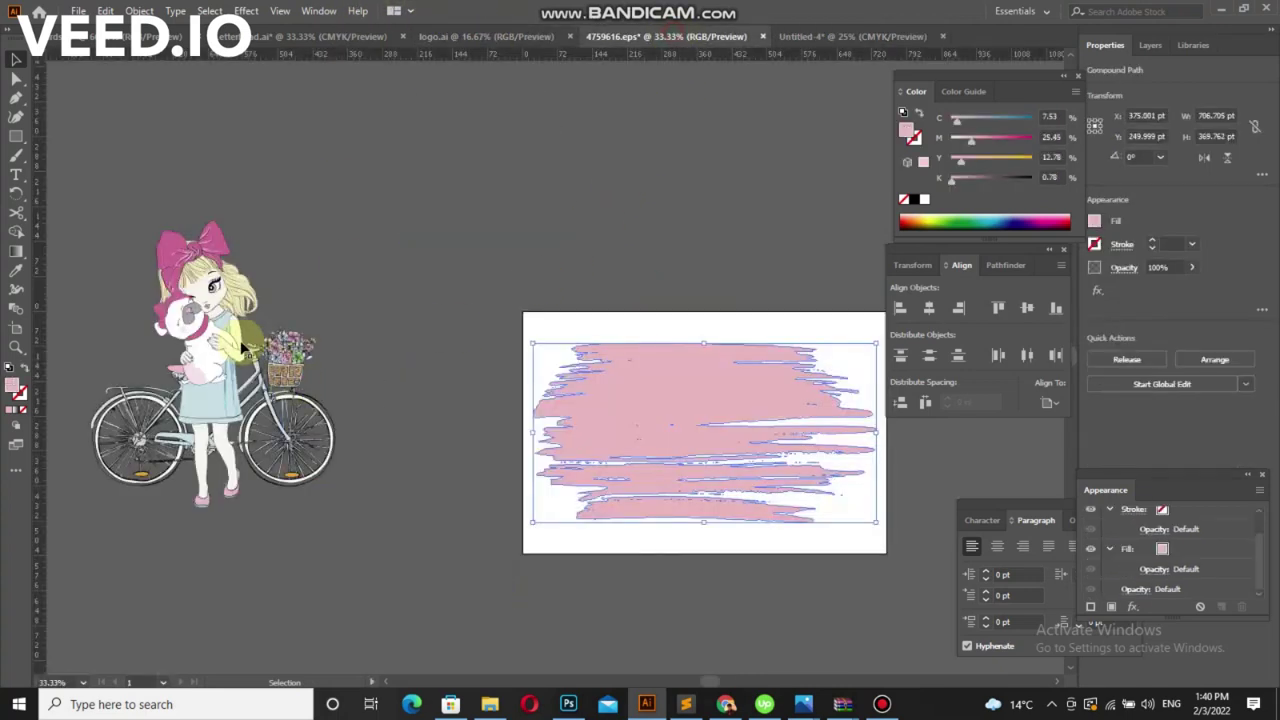
pyautogui.click(786, 36)
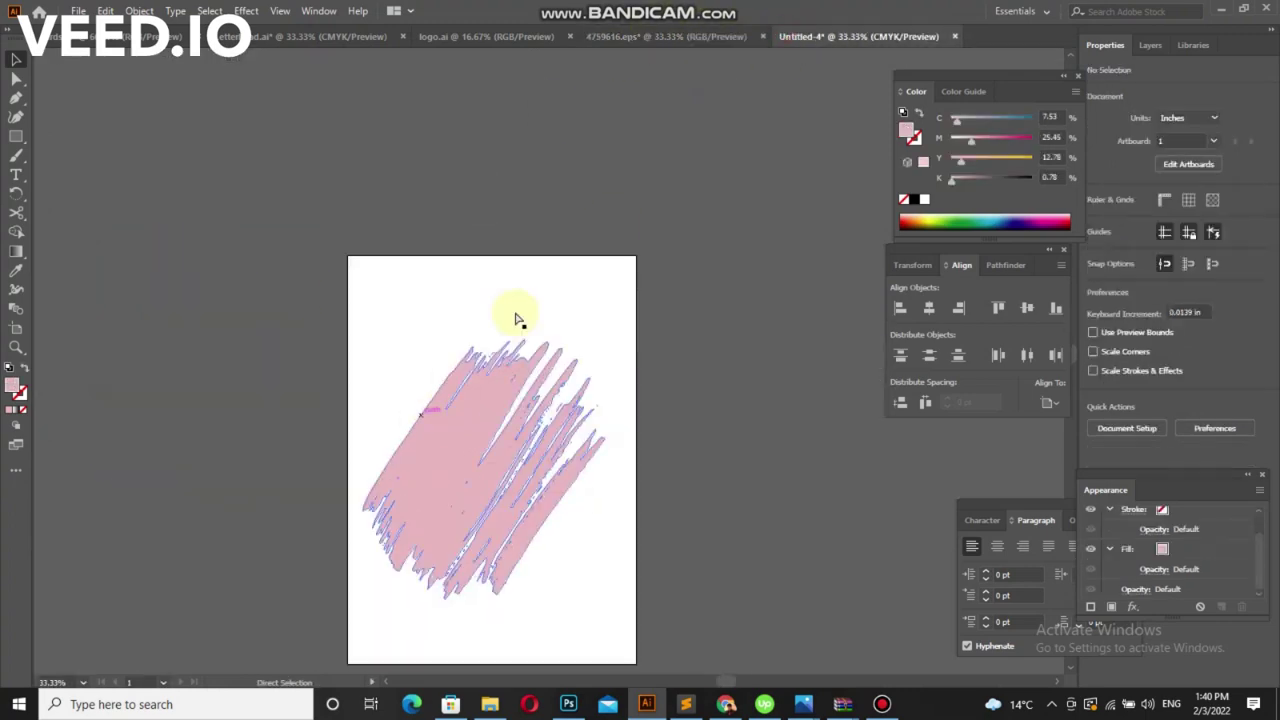
pyautogui.moveTo(516, 318)
pyautogui.mouseDown()
pyautogui.moveTo(485, 445)
pyautogui.moveTo(495, 430)
pyautogui.mouseUp()
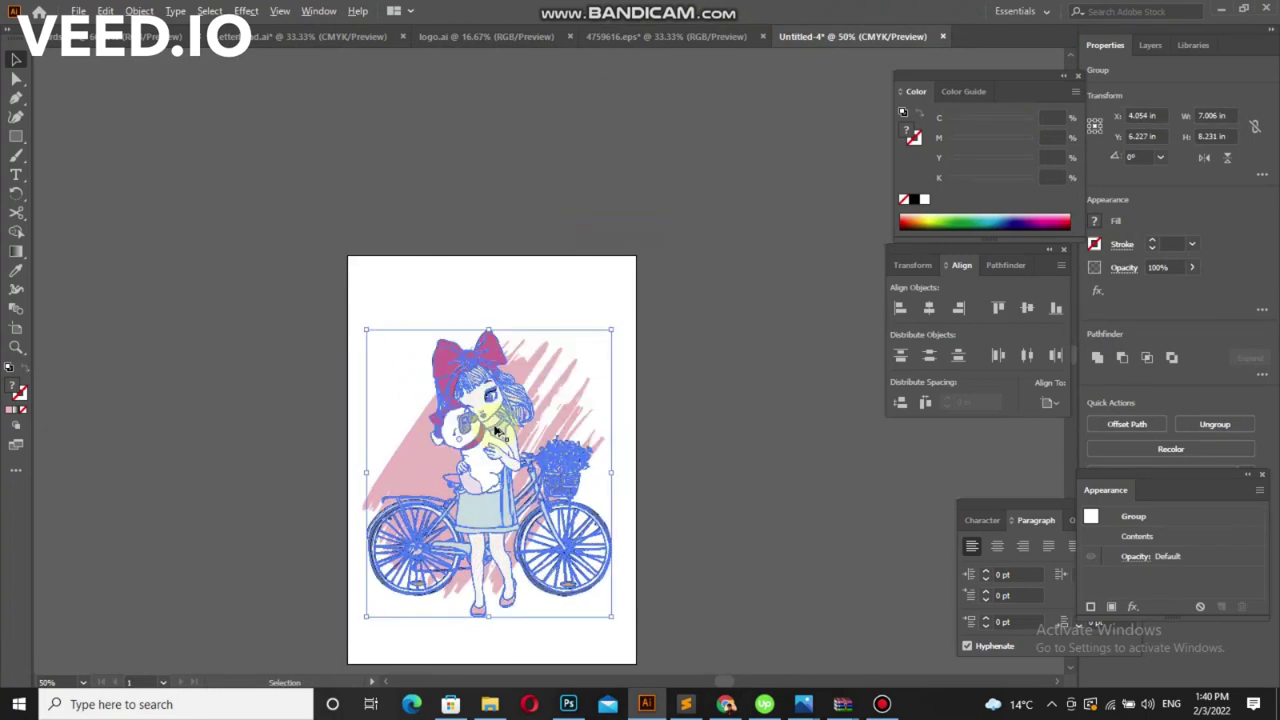
pyautogui.scroll(1, 495, 430)
pyautogui.moveTo(486, 281); pyautogui.dragTo(494, 249)
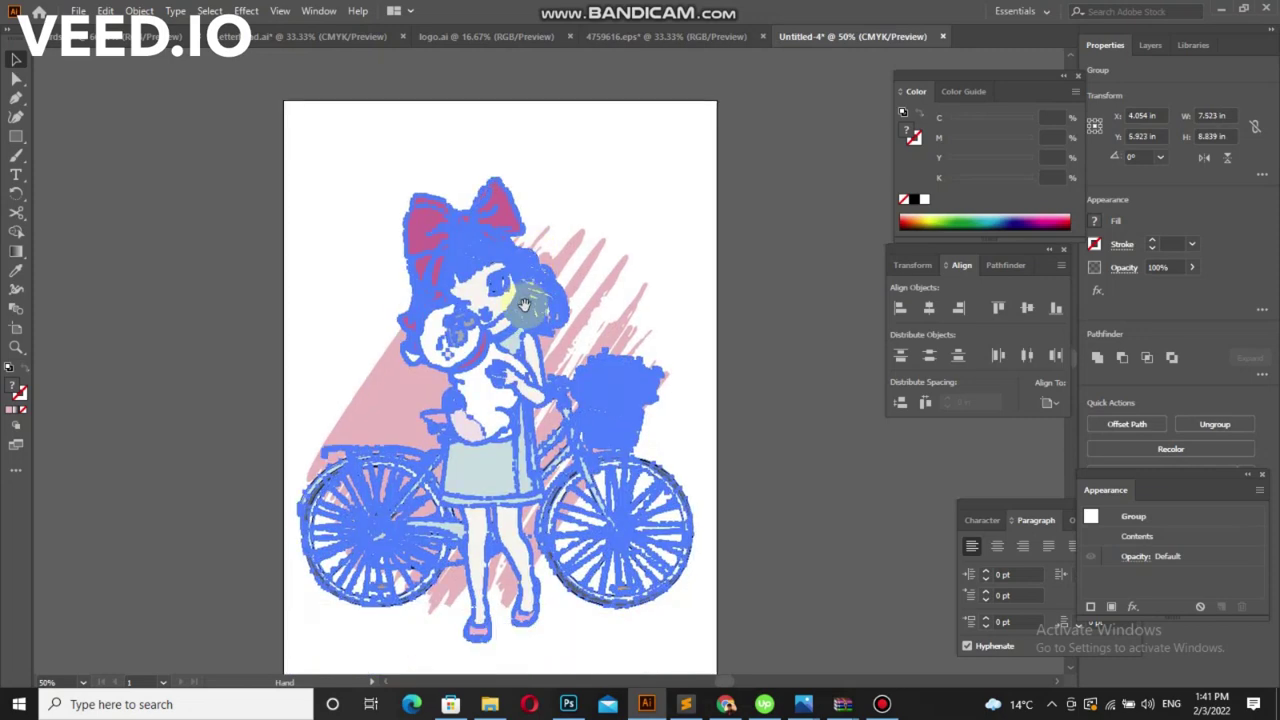
pyautogui.scroll(-2, 570, 368)
# Centre the girl artwork and the pink stroke on the page using Align to Artboard
pyautogui.click(1048, 402)
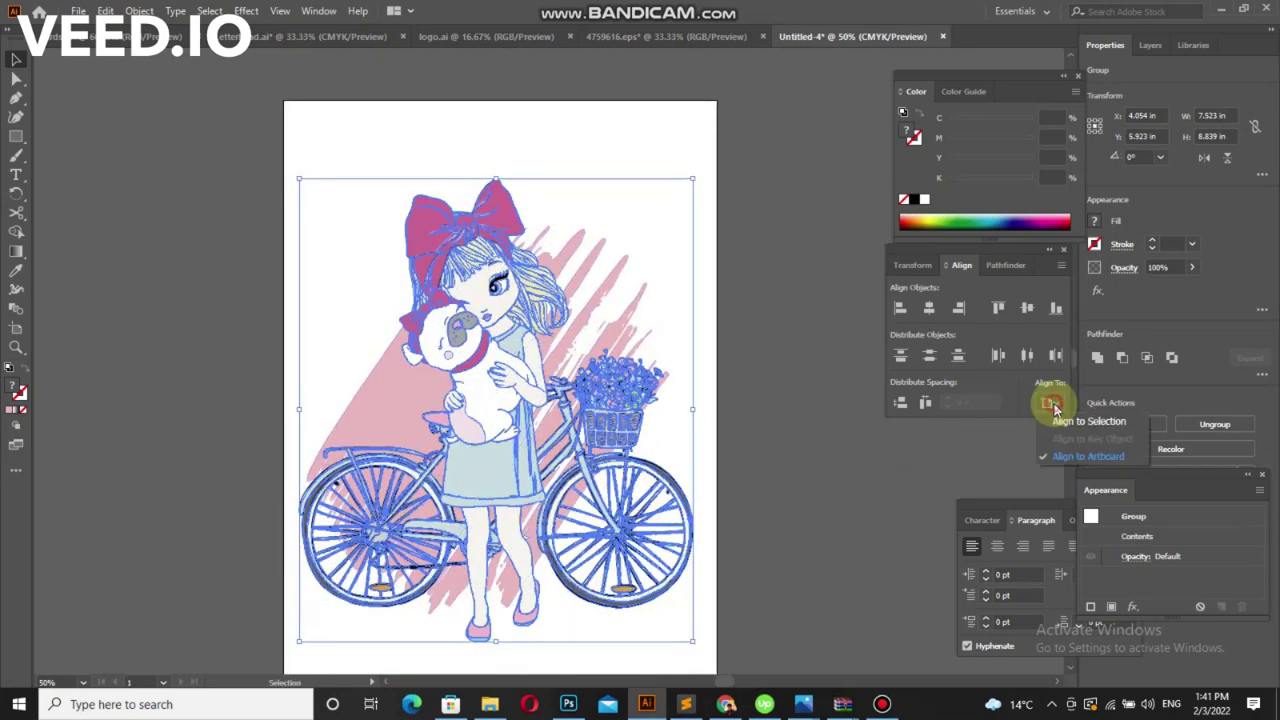
pyautogui.click(1068, 457)
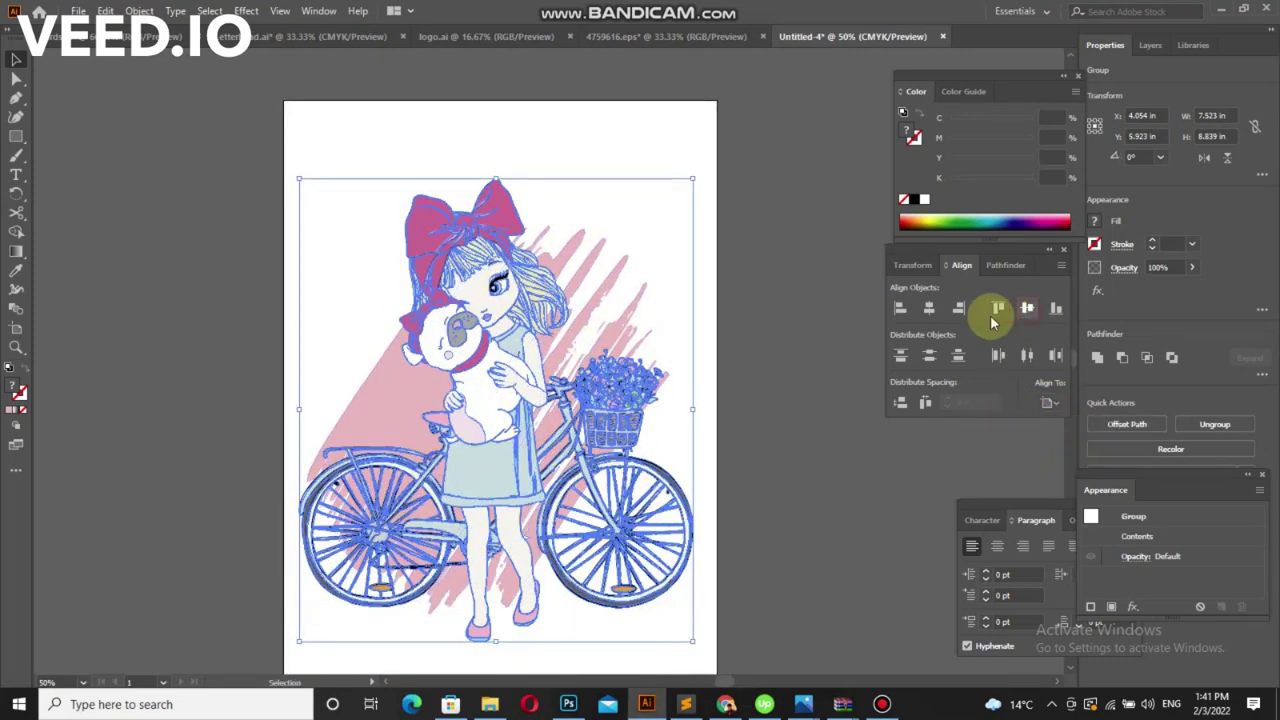
pyautogui.click(930, 310)
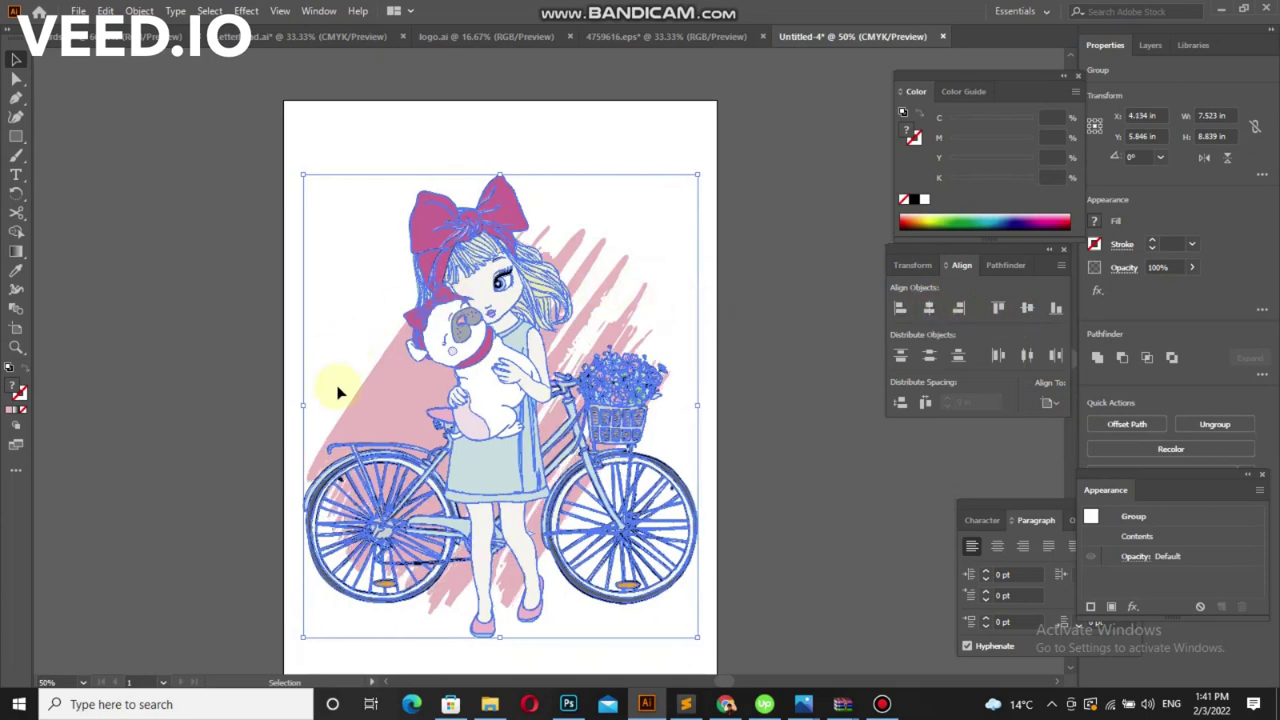
pyautogui.click(220, 569)
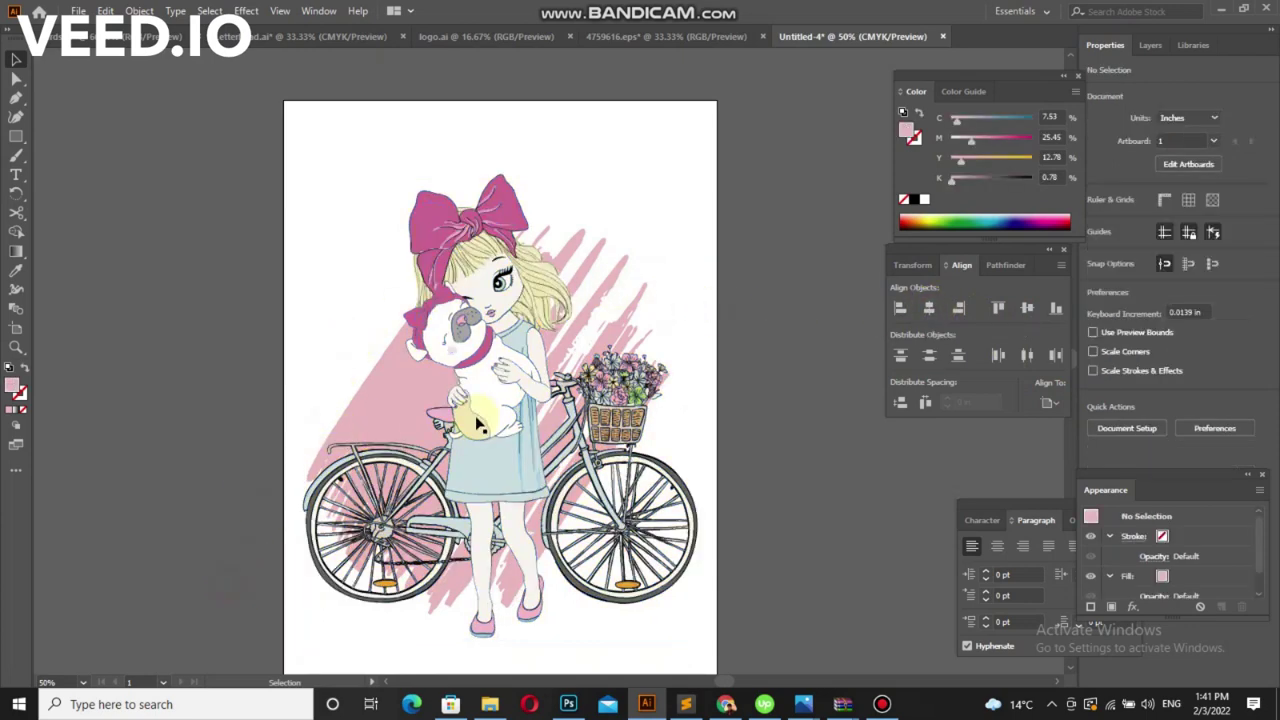
pyautogui.click(393, 421)
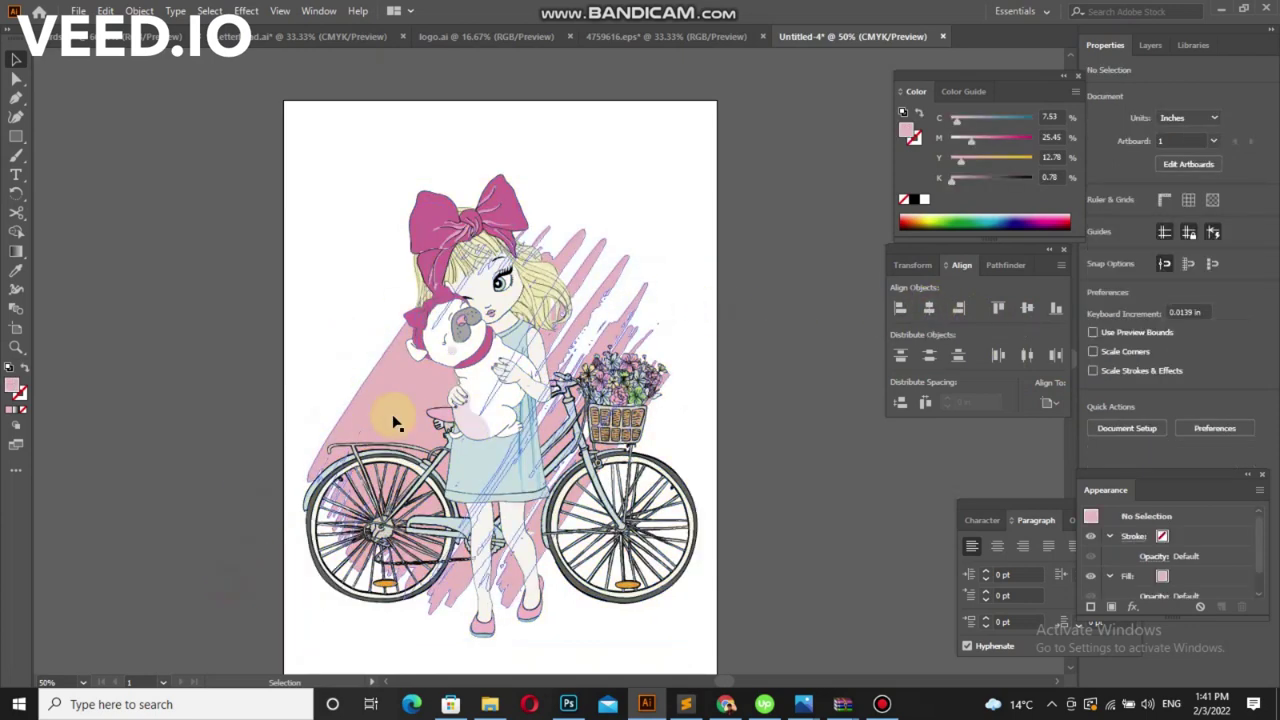
pyautogui.click(1024, 310)
pyautogui.click(934, 312)
pyautogui.click(806, 366)
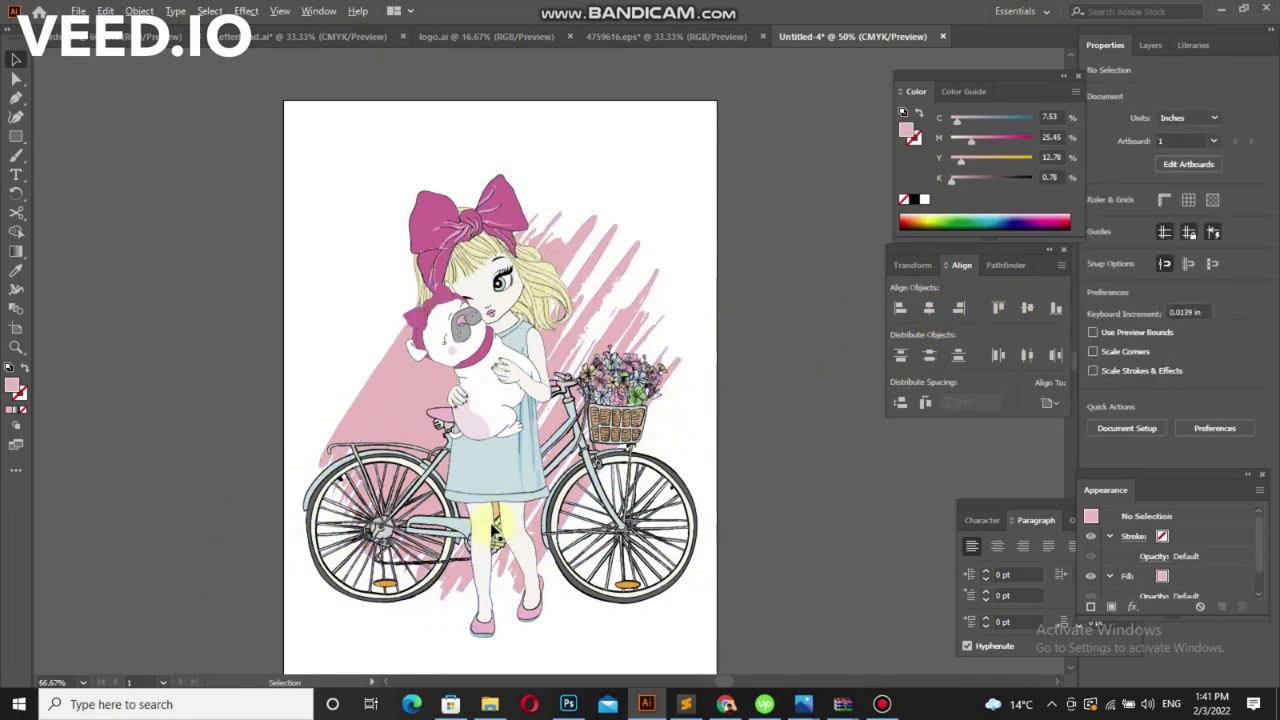
# Ungroup the girl-with-bicycle artwork into separate paths
pyautogui.scroll(-1, 500, 450)
pyautogui.hscroll(1, 500, 450)
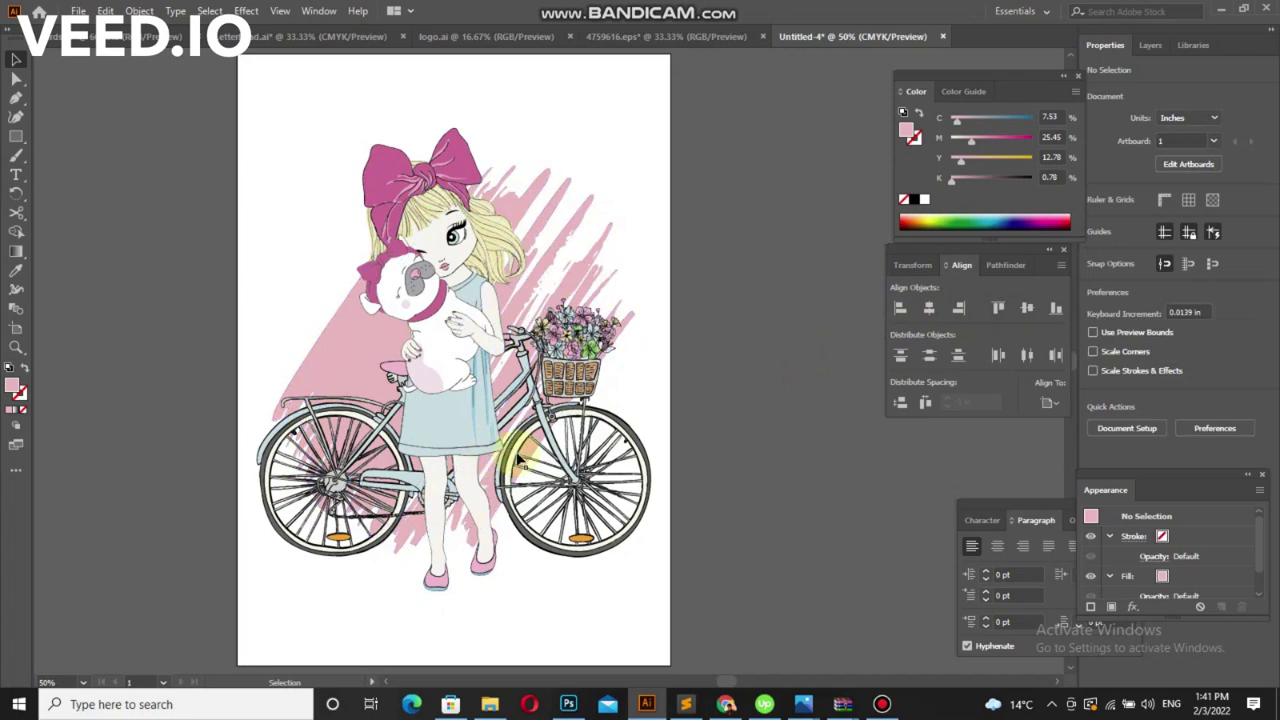
pyautogui.scroll(1, 400, 235)
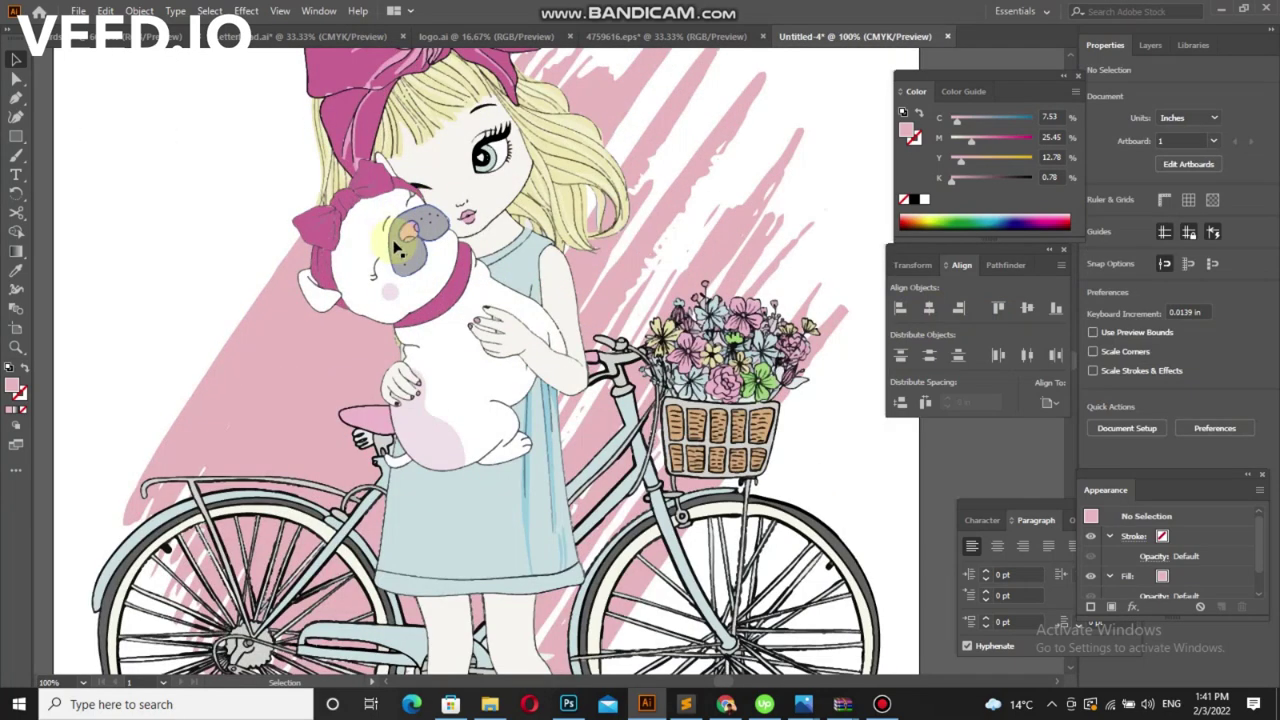
pyautogui.scroll(1, 400, 240)
pyautogui.scroll(1, 400, 368)
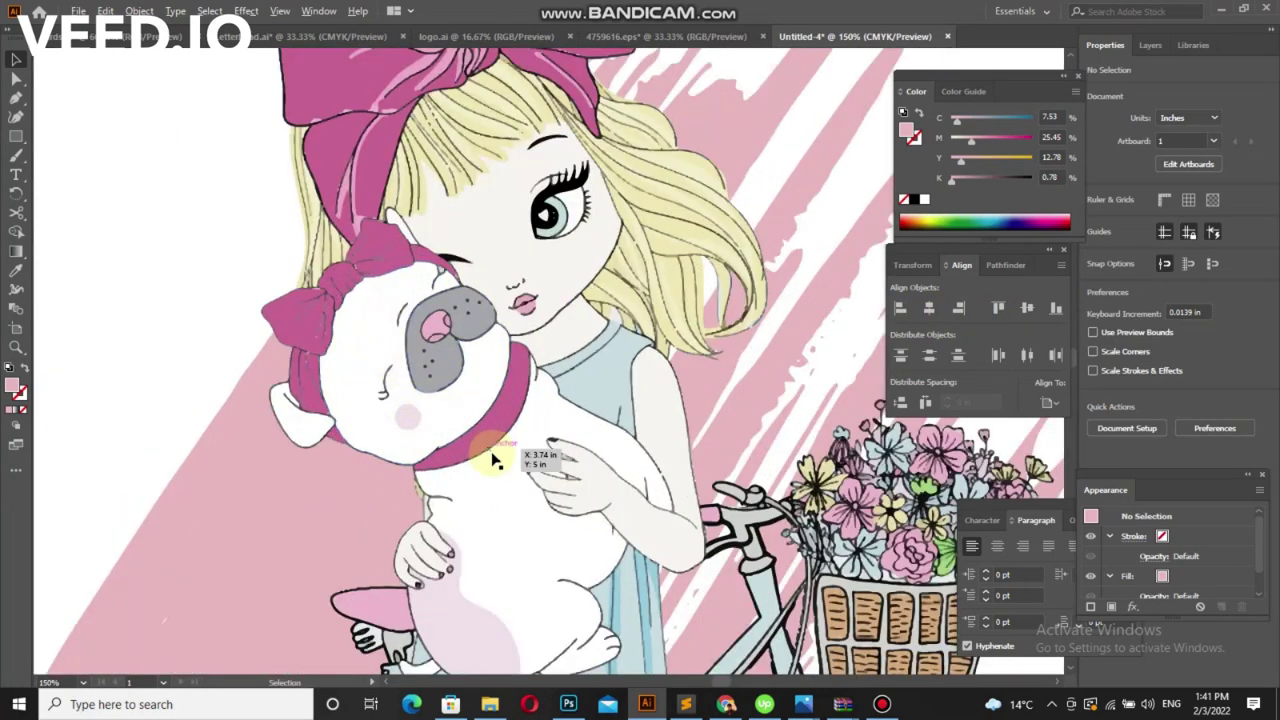
pyautogui.scroll(1, 490, 458)
pyautogui.click(555, 468)
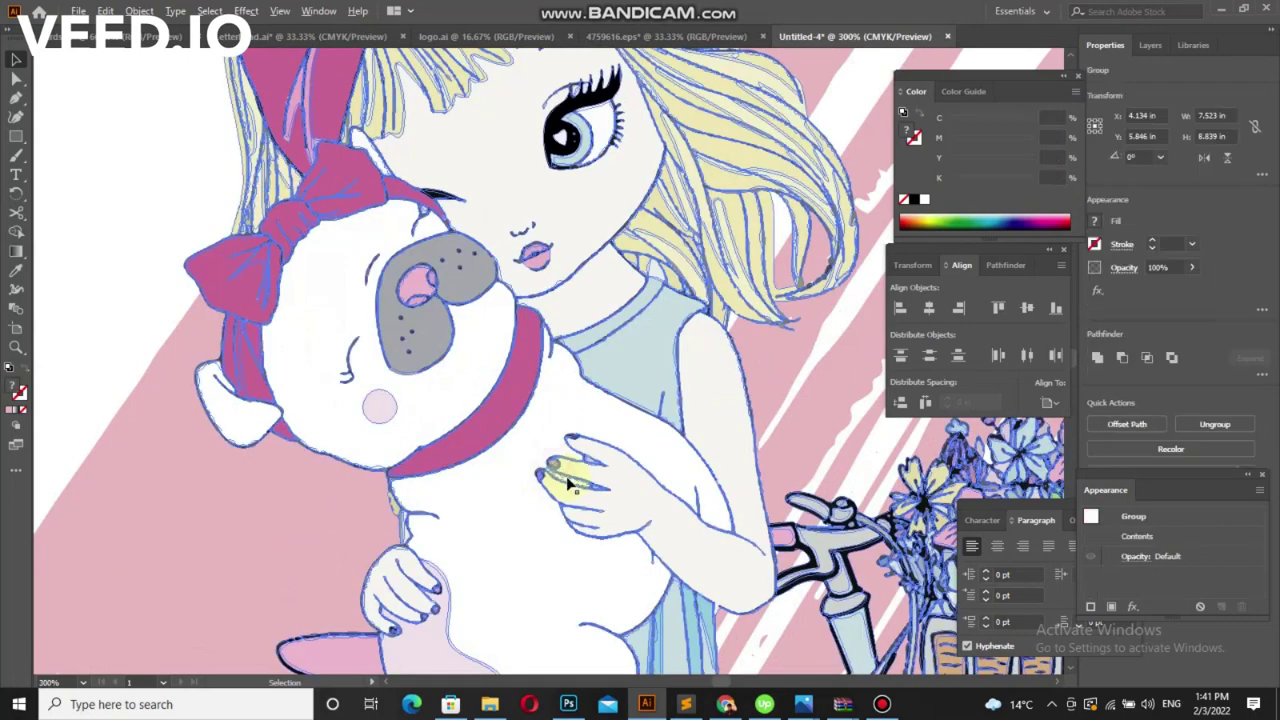
pyautogui.scroll(1, 560, 470)
pyautogui.rightClick(568, 478)
pyautogui.click(635, 332)
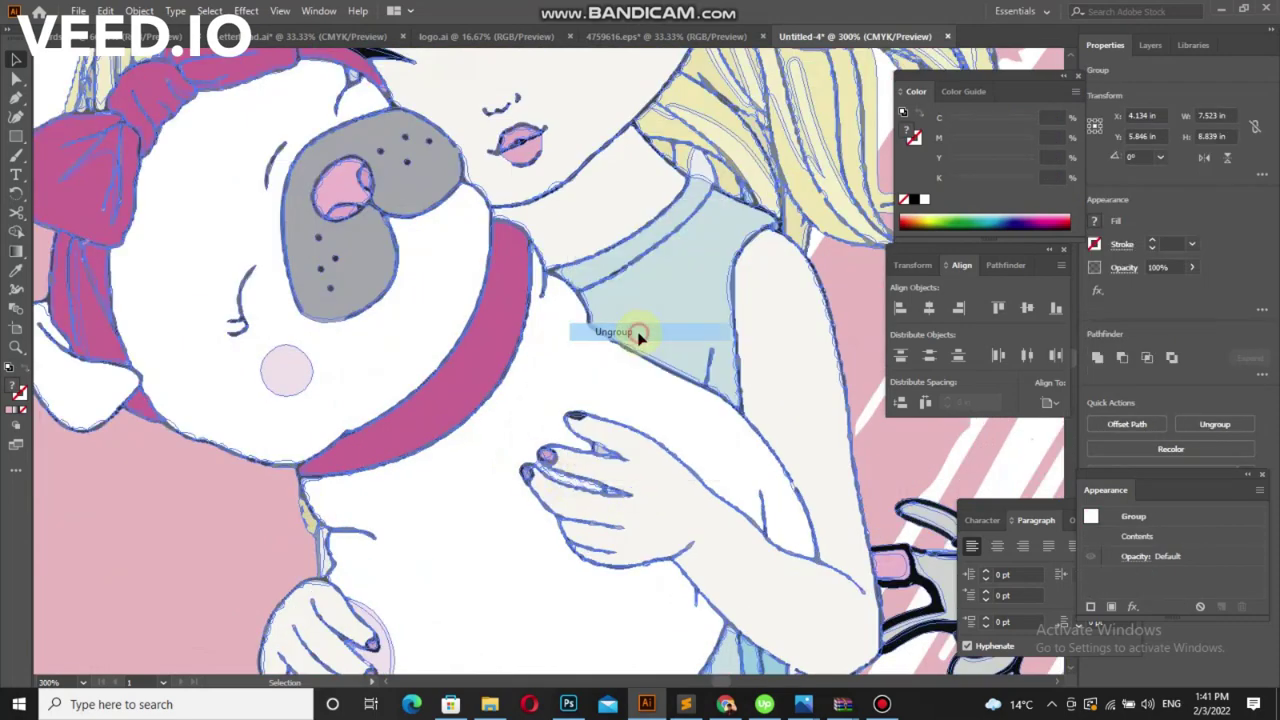
pyautogui.scroll(-2, 428, 512)
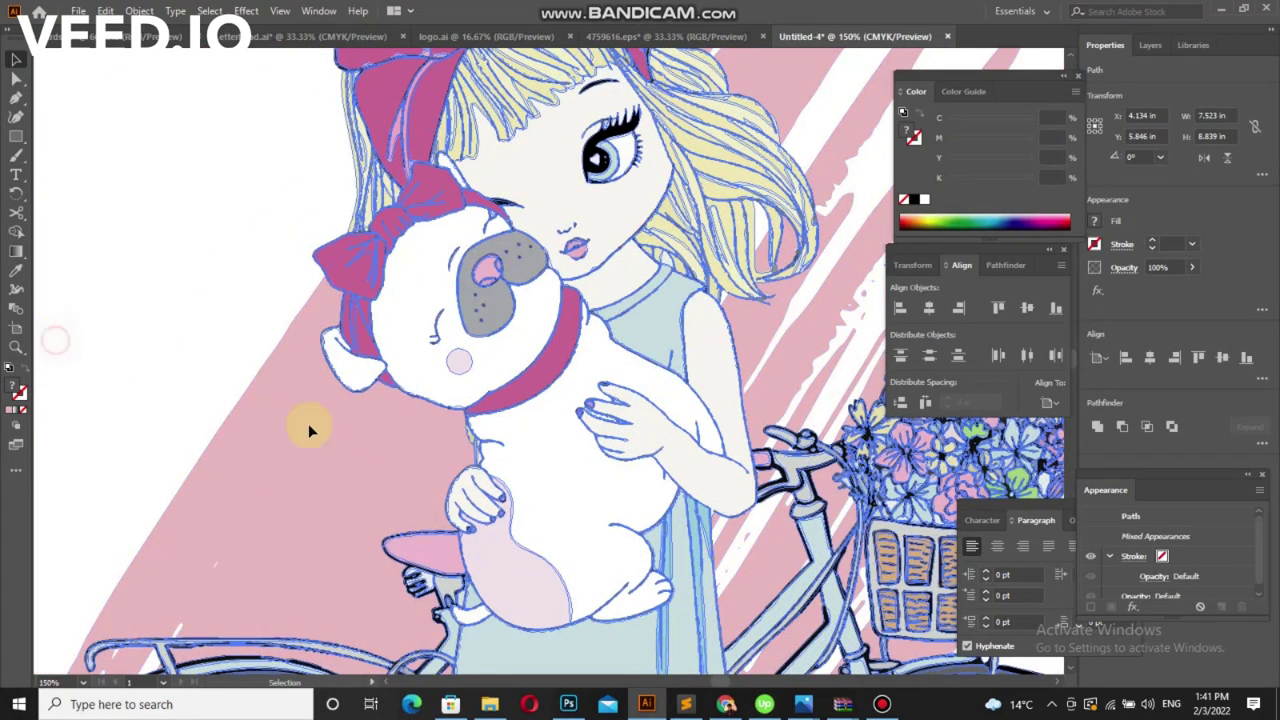
pyautogui.click(523, 471)
# Shift-select all of the girl's fingernails on both hands into one selection
pyautogui.scroll(1, 523, 471)
pyautogui.scroll(1, 617, 404)
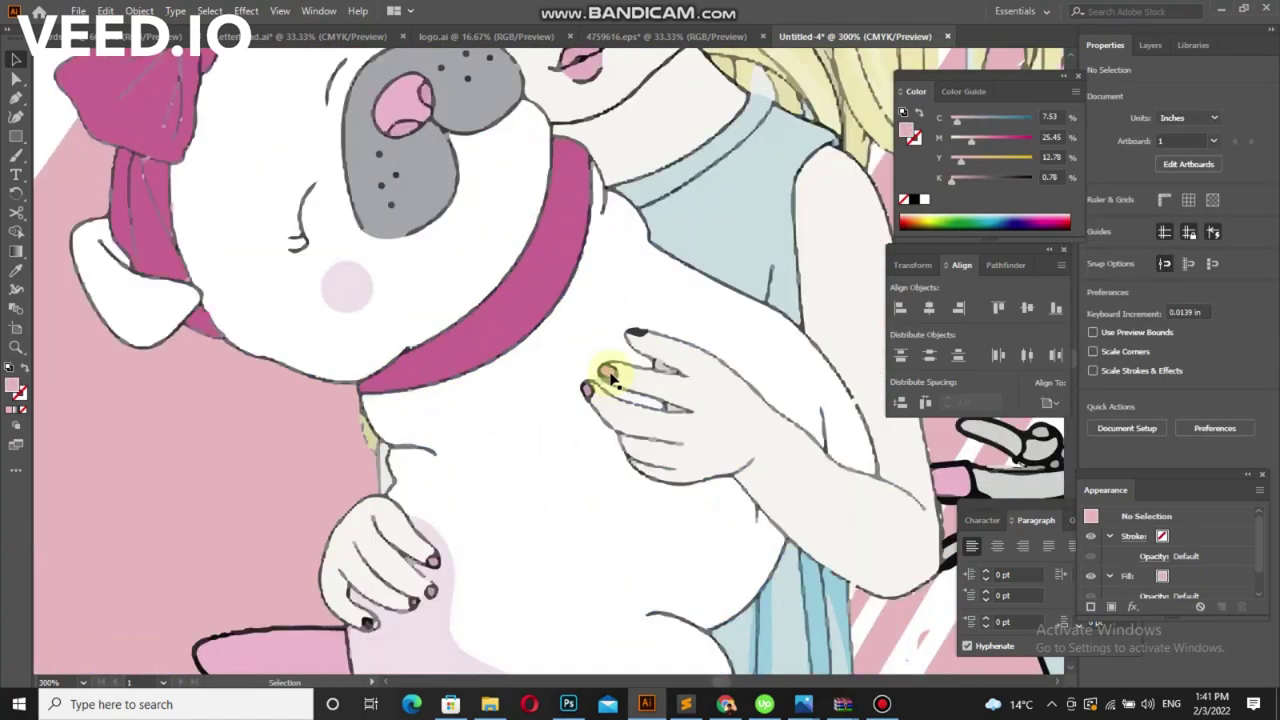
pyautogui.click(610, 376)
pyautogui.scroll(1, 645, 360)
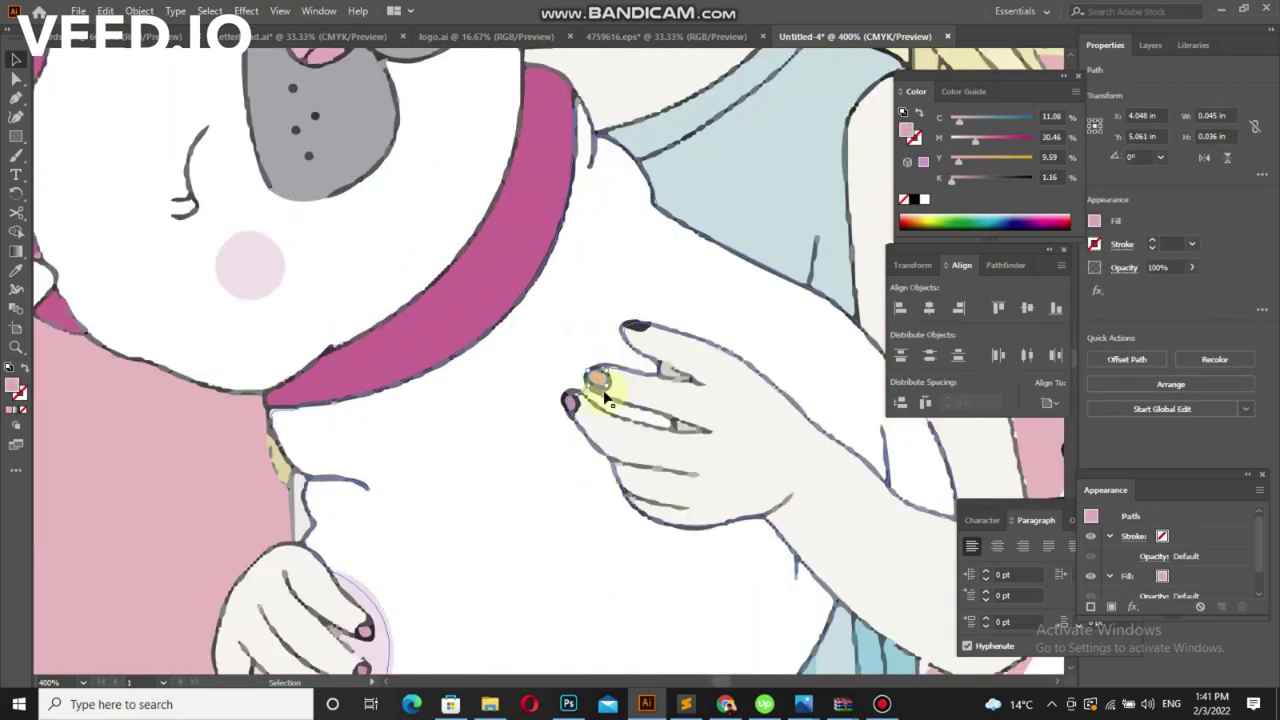
pyautogui.keyDown('shift'); pyautogui.click(568, 405); pyautogui.keyUp('shift')
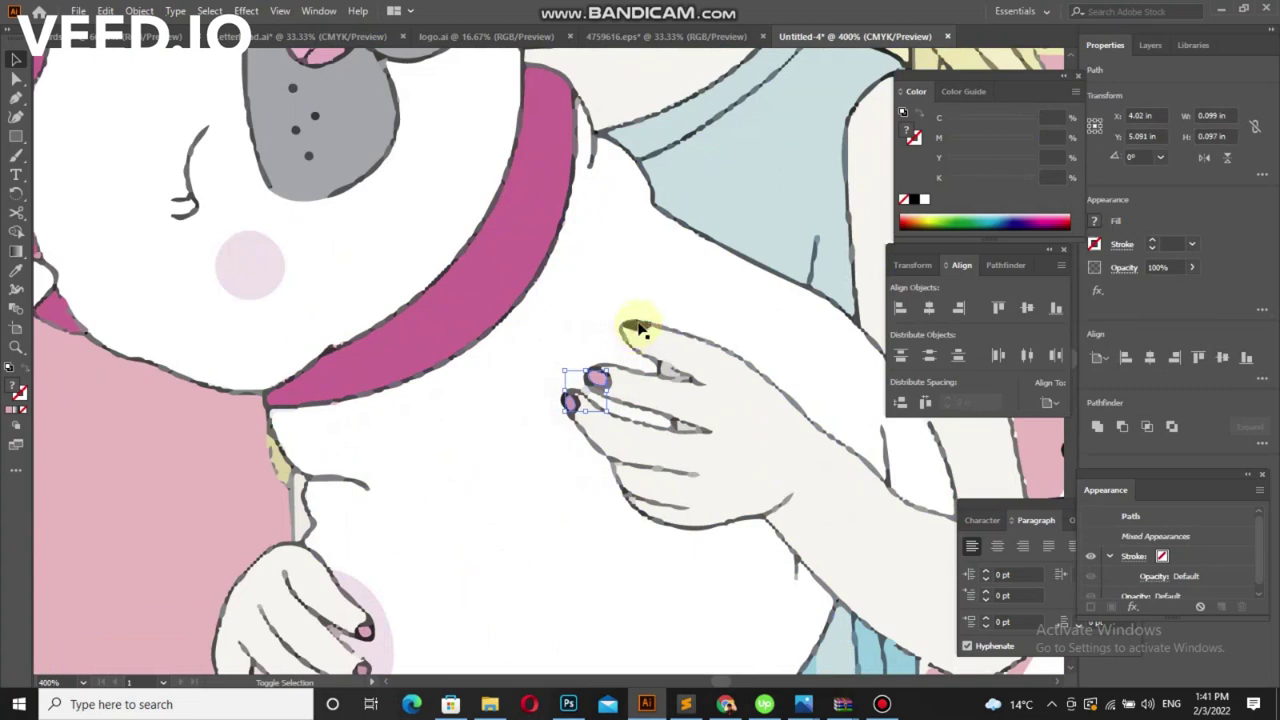
pyautogui.keyDown('shift'); pyautogui.click(638, 326); pyautogui.keyUp('shift')
pyautogui.scroll(-3, 566, 463)
pyautogui.hscroll(-2, 566, 463)
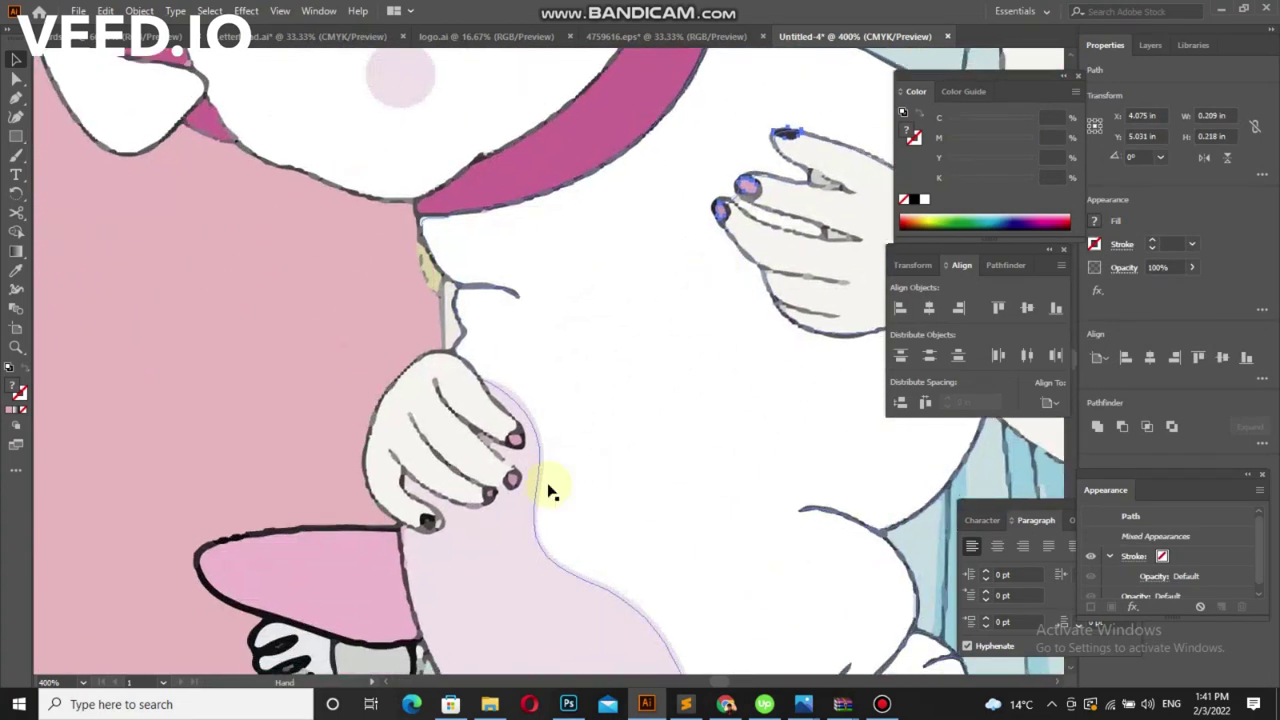
pyautogui.scroll(1, 532, 463)
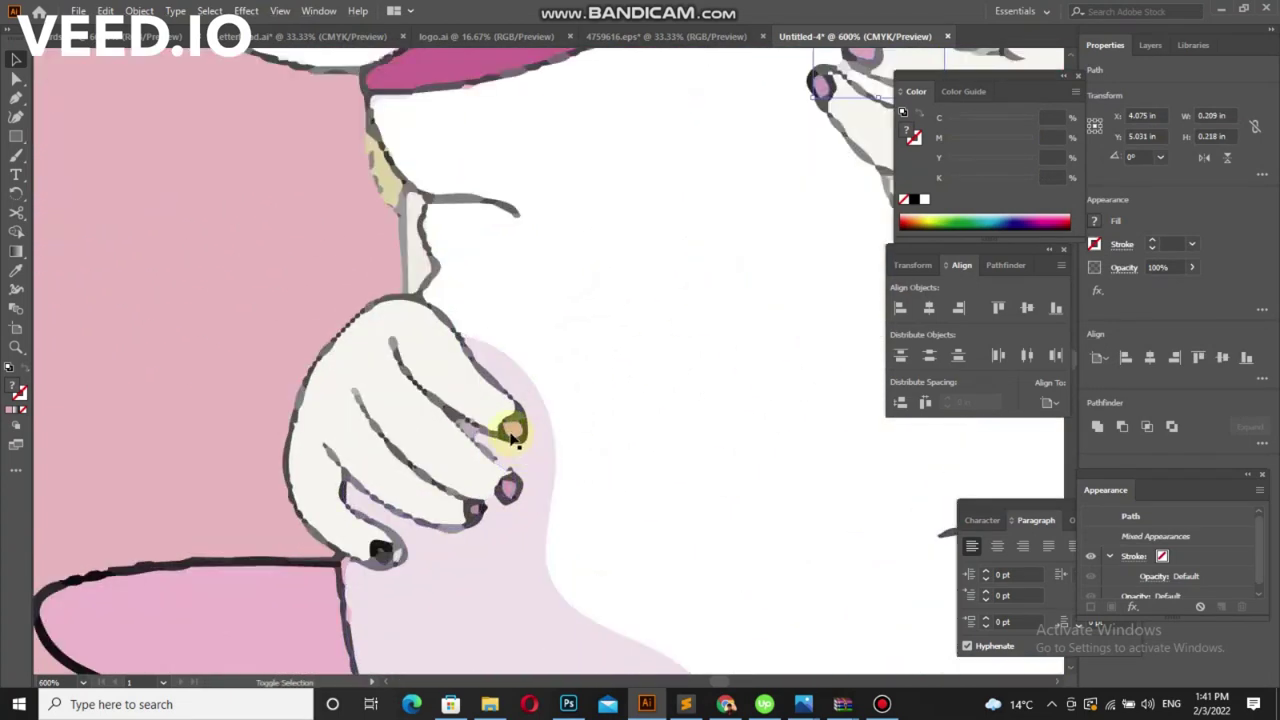
pyautogui.keyDown('shift'); pyautogui.click(510, 433); pyautogui.keyUp('shift')
pyautogui.keyDown('shift'); pyautogui.click(508, 489); pyautogui.keyUp('shift')
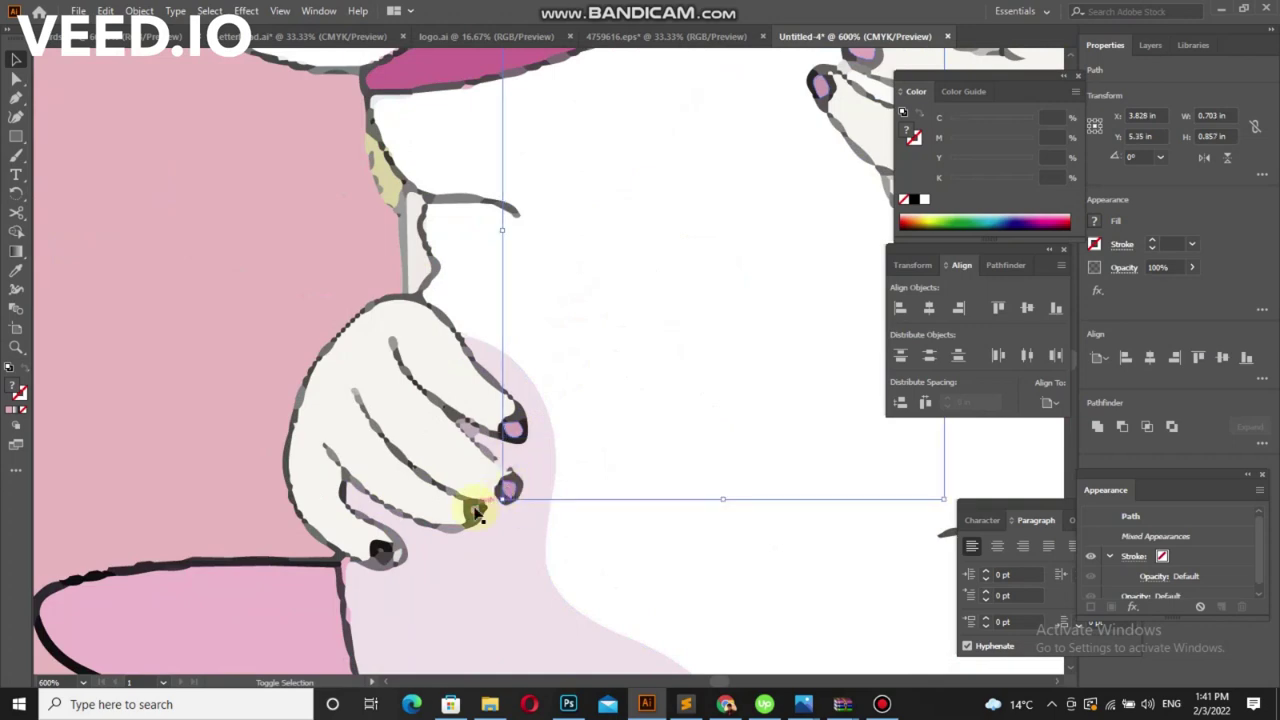
pyautogui.keyDown('shift'); pyautogui.click(475, 513); pyautogui.keyUp('shift')
pyautogui.scroll(2, 477, 514)
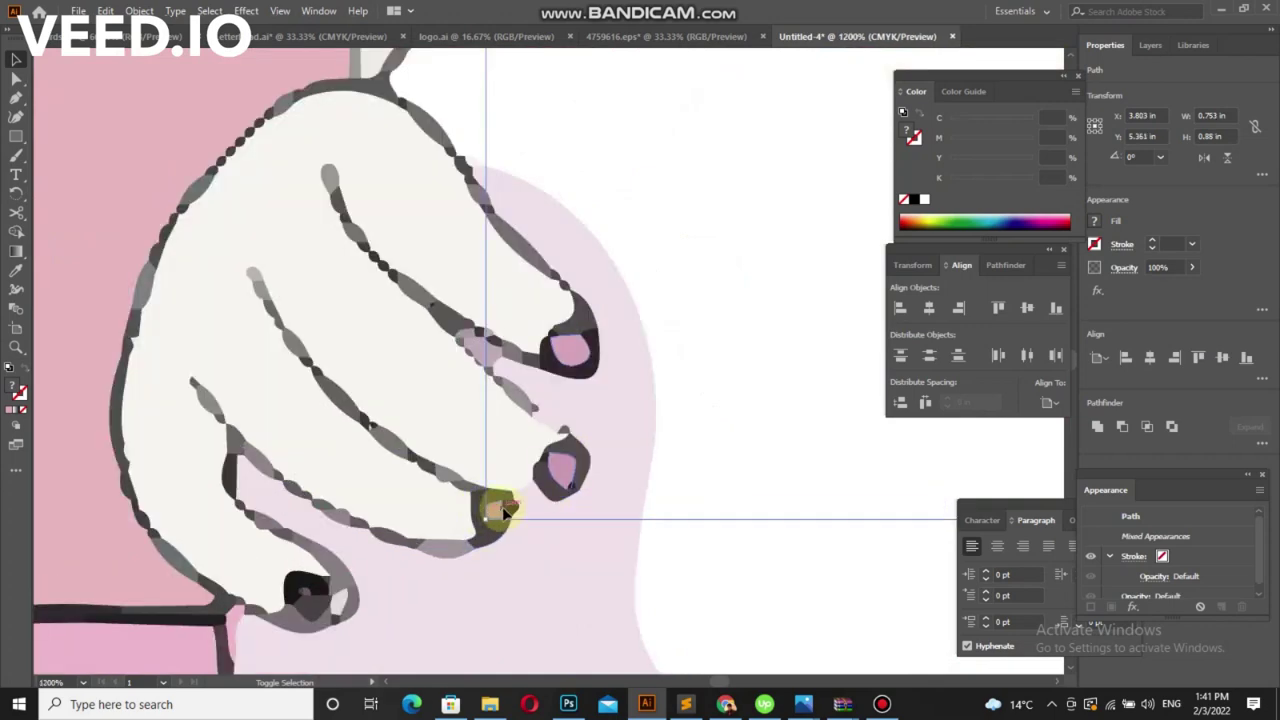
pyautogui.keyDown('shift'); pyautogui.click(293, 592); pyautogui.keyUp('shift')
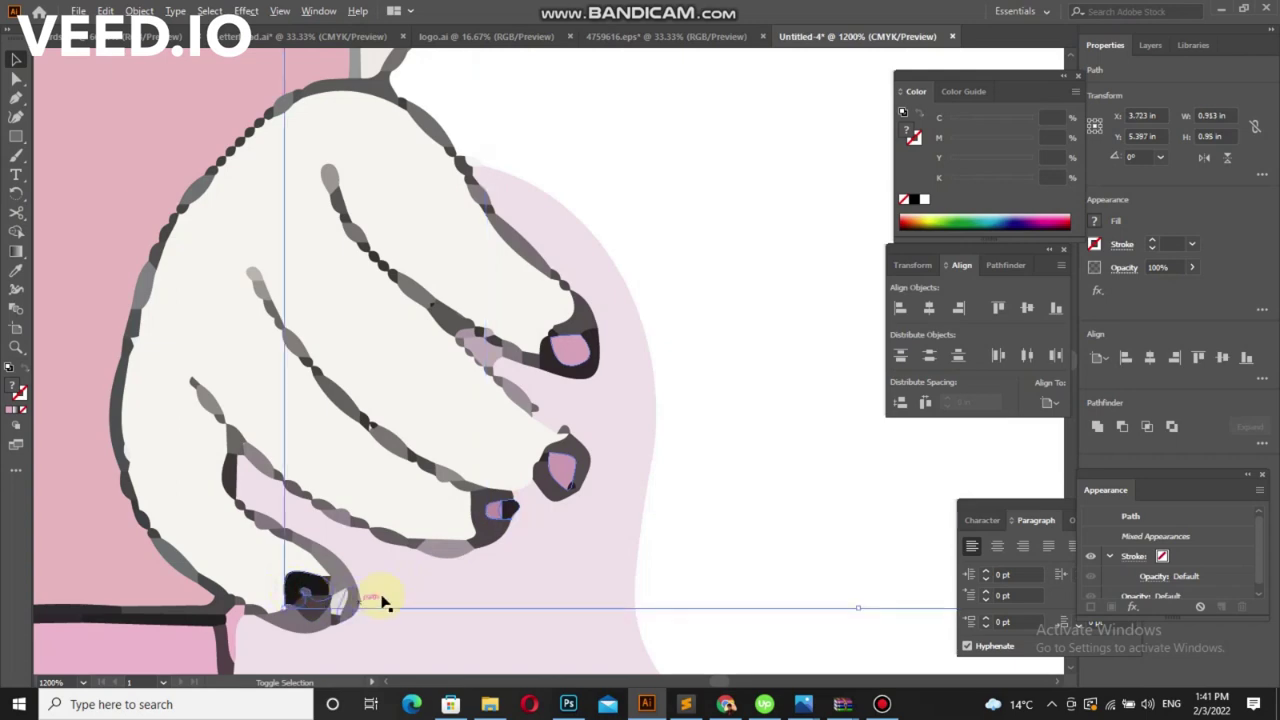
pyautogui.scroll(-3, 385, 600)
pyautogui.scroll(-1, 385, 600)
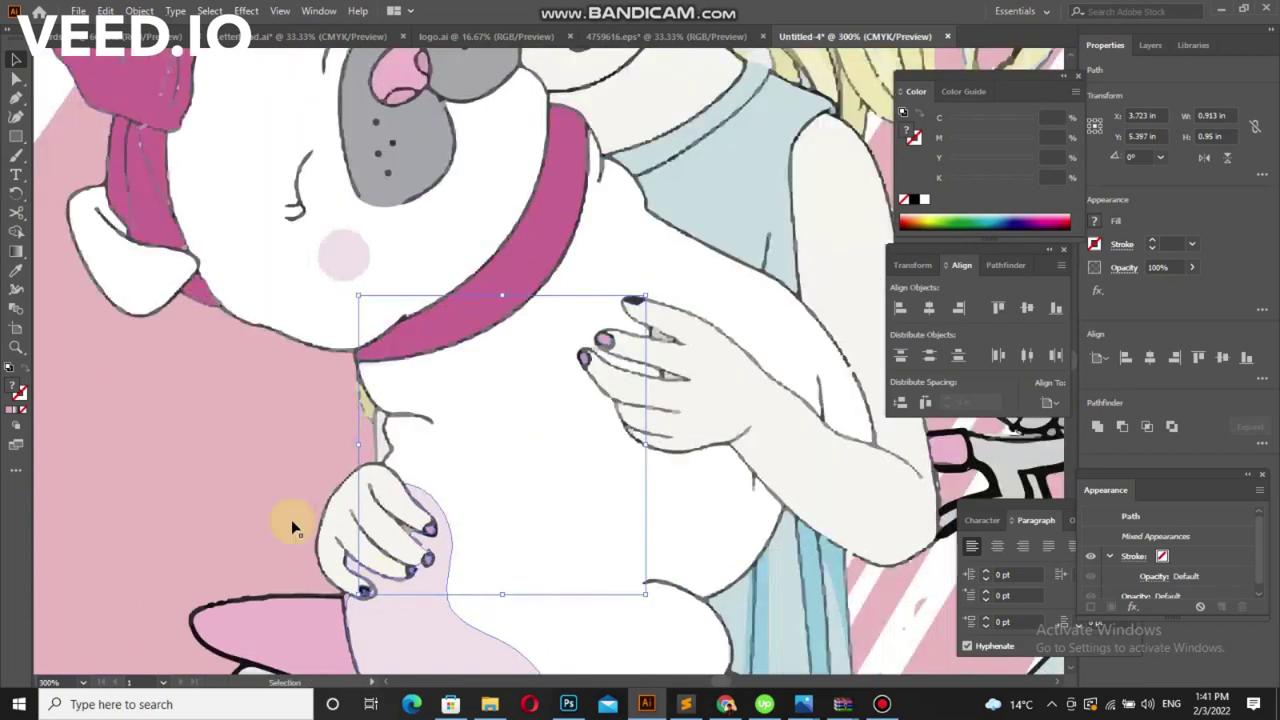
# Eyedropper the dog collar's pink (C 17.48, M 57.11, Y 15.12, K 2.66) onto the selected nails
pyautogui.click(16, 278)
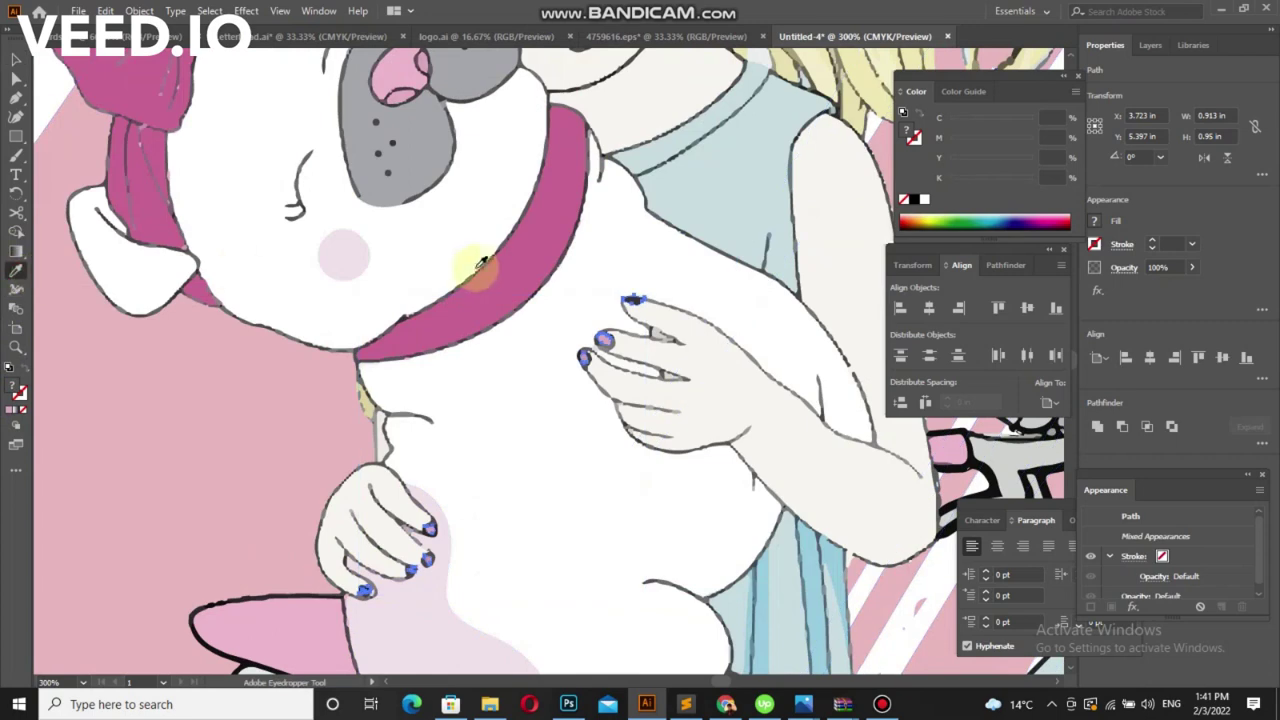
pyautogui.click(512, 263)
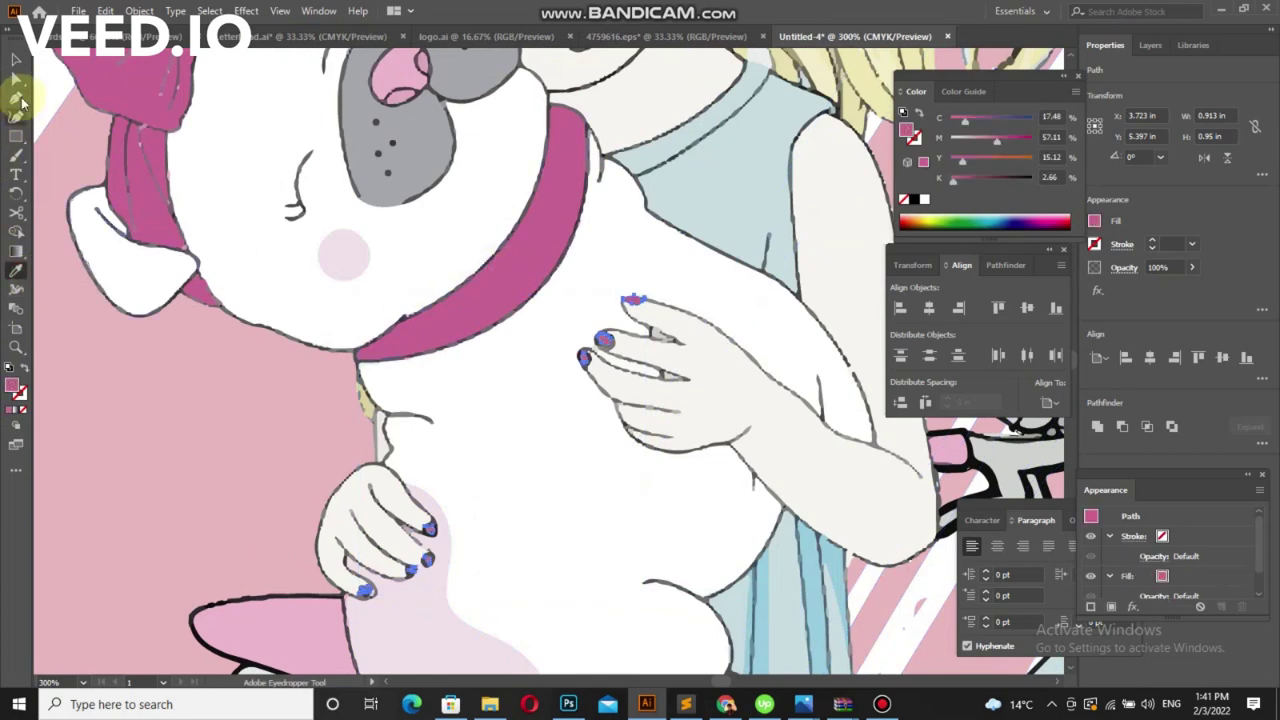
pyautogui.click(16, 58)
pyautogui.scroll(-2, 409, 393)
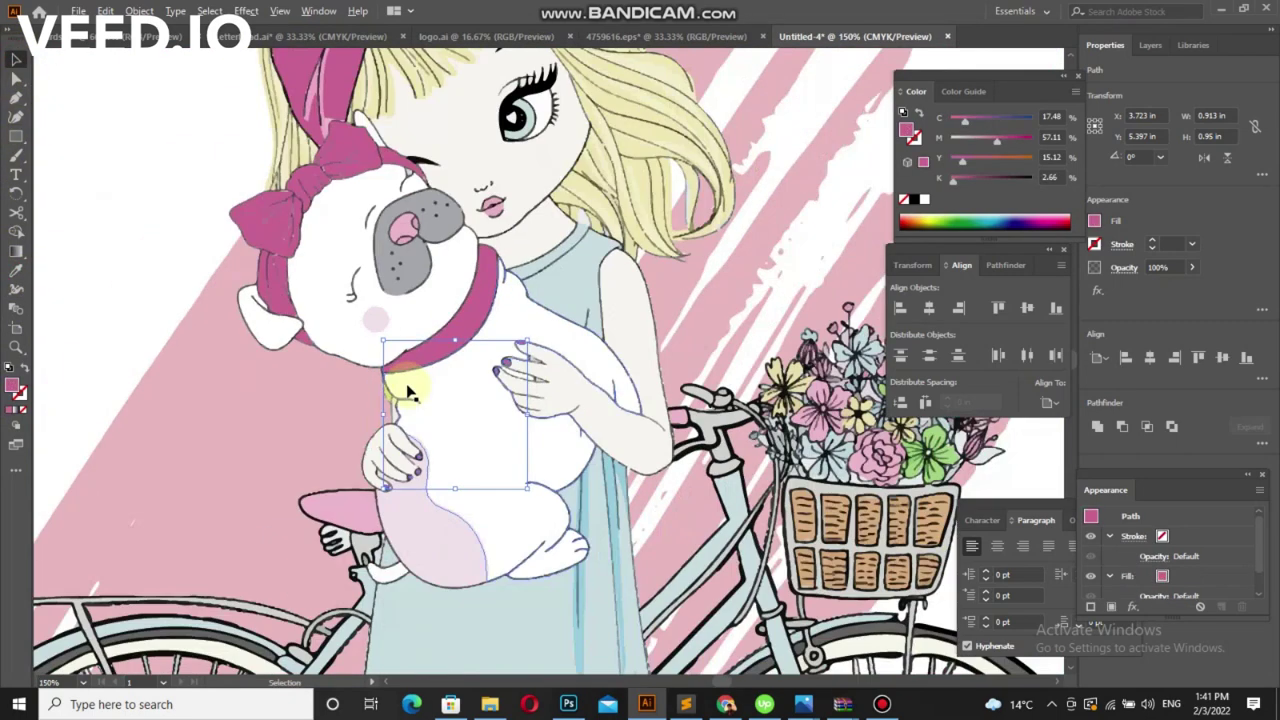
pyautogui.scroll(-2, 412, 388)
# Deselect, view the whole artboard, and place a point text object at its top-left
pyautogui.click(288, 257)
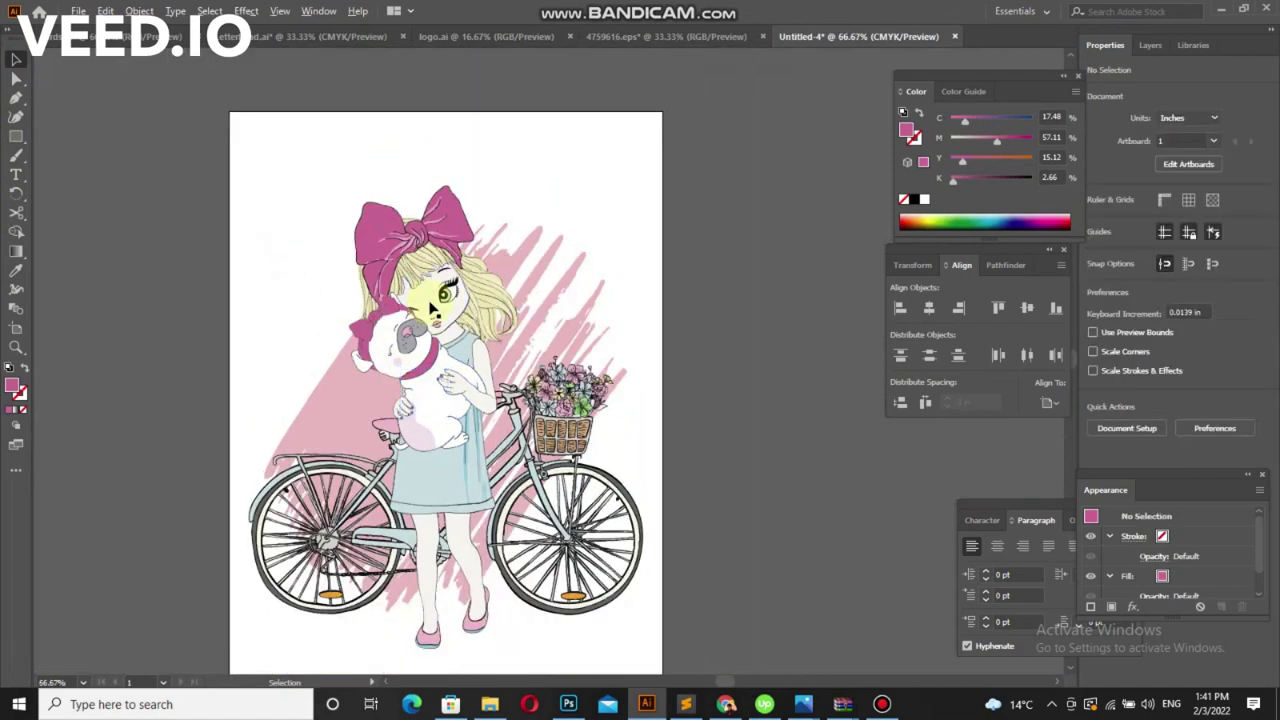
pyautogui.scroll(1, 390, 345)
pyautogui.scroll(1, 390, 345)
pyautogui.moveTo(488, 305); pyautogui.dragTo(372, 355)
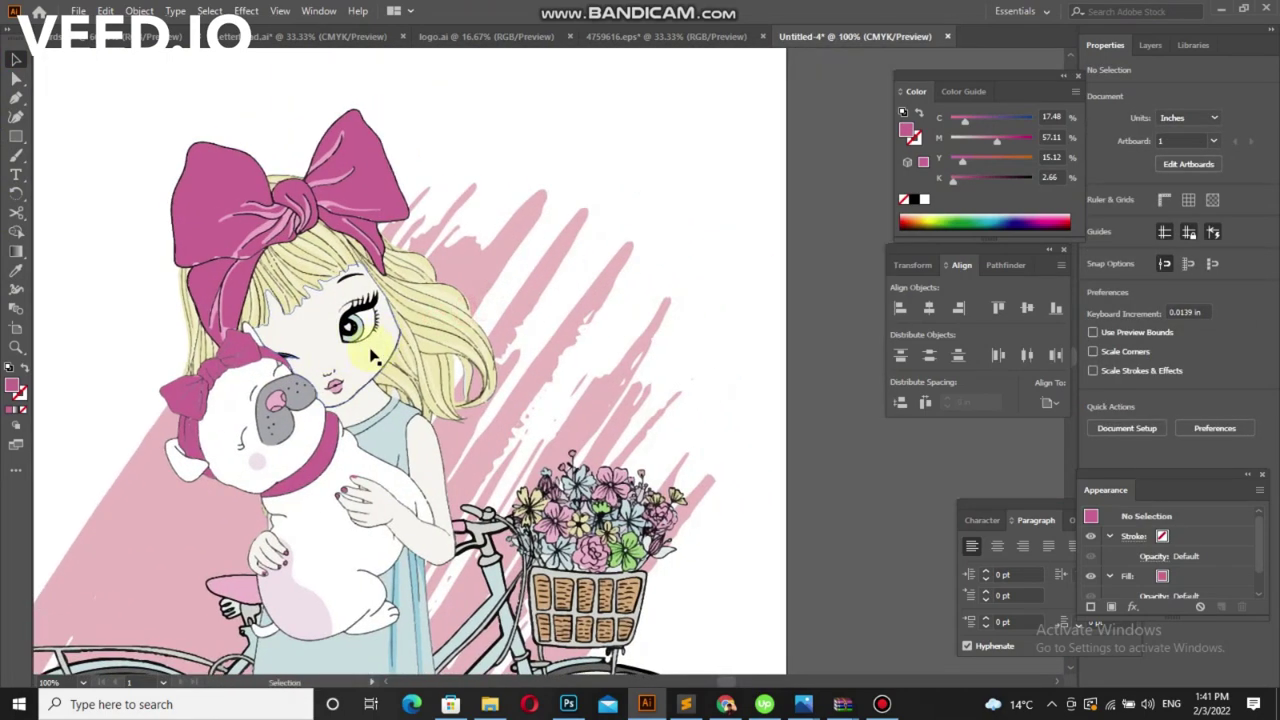
pyautogui.scroll(-2, 368, 360)
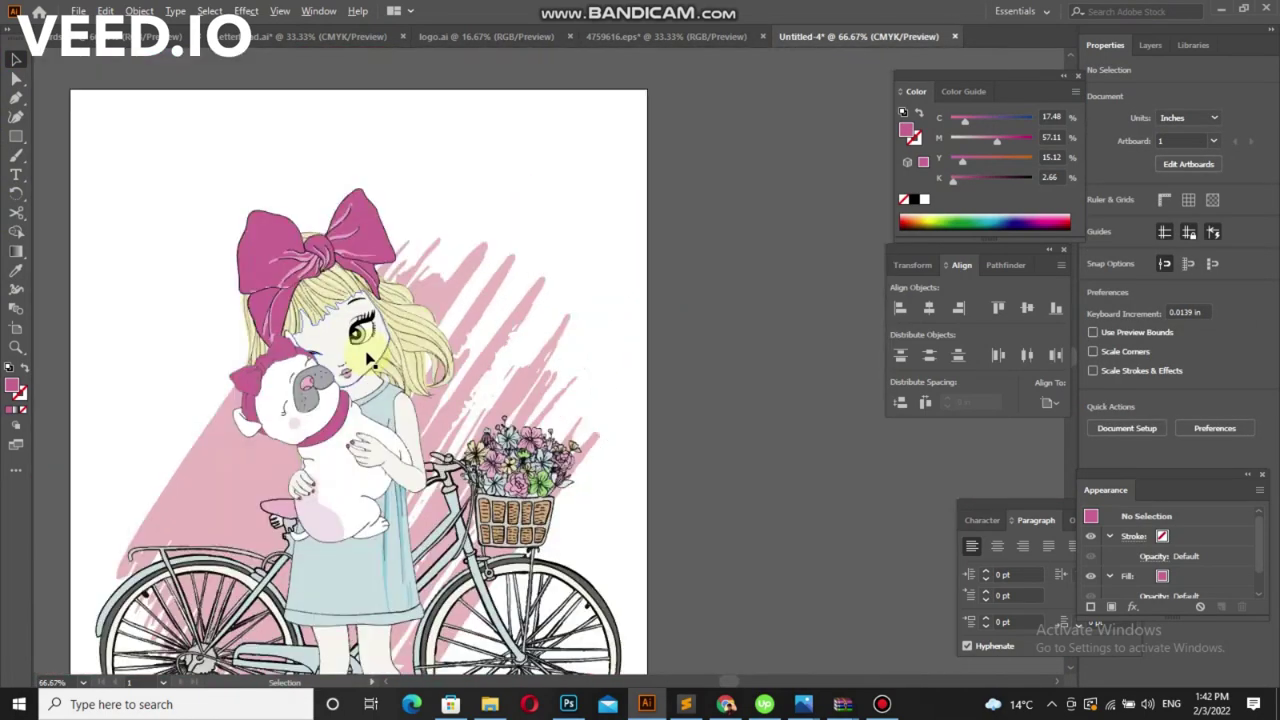
pyautogui.moveTo(534, 503)
pyautogui.mouseDown()
pyautogui.moveTo(483, 572)
pyautogui.moveTo(511, 538)
pyautogui.mouseUp()
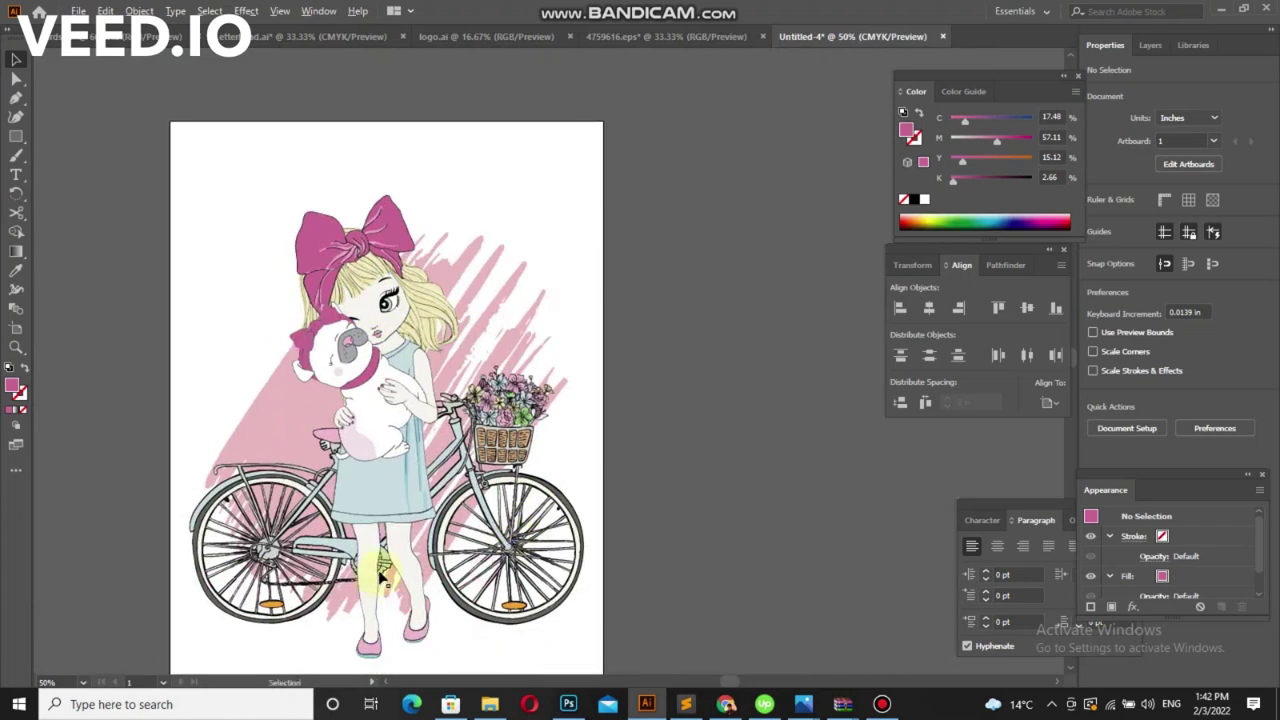
pyautogui.scroll(1, 295, 557)
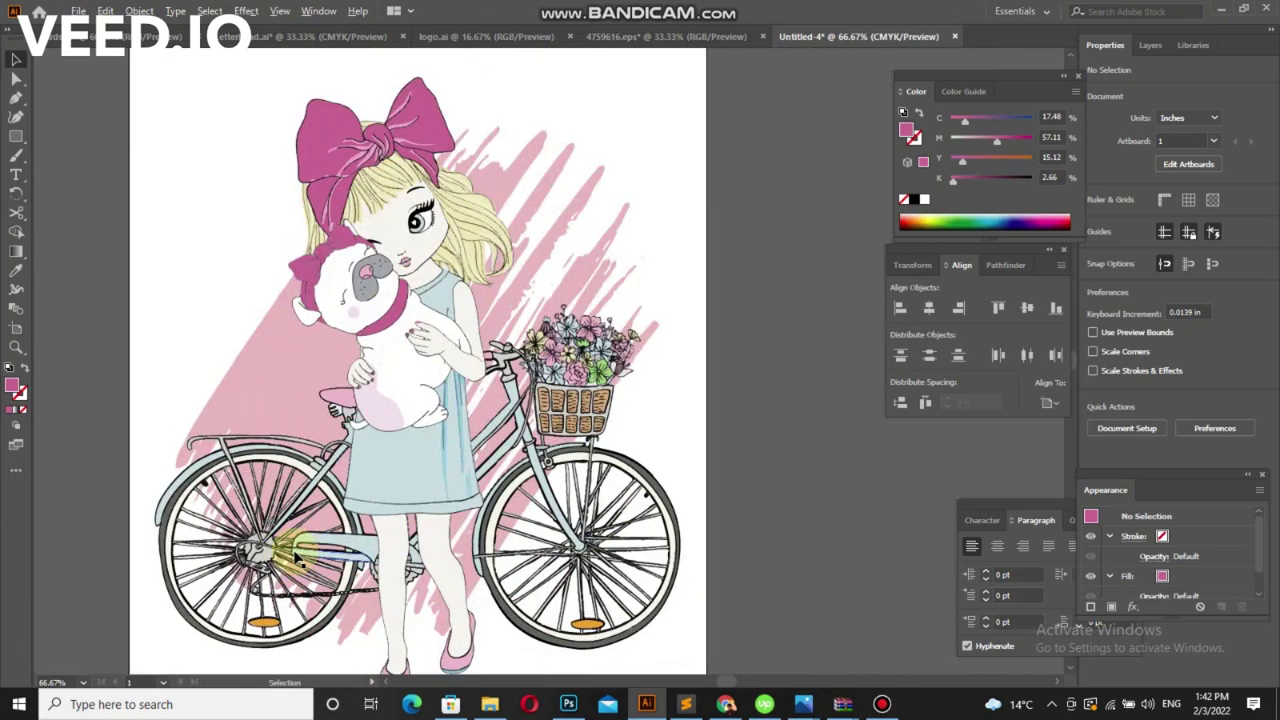
pyautogui.scroll(-1, 305, 549)
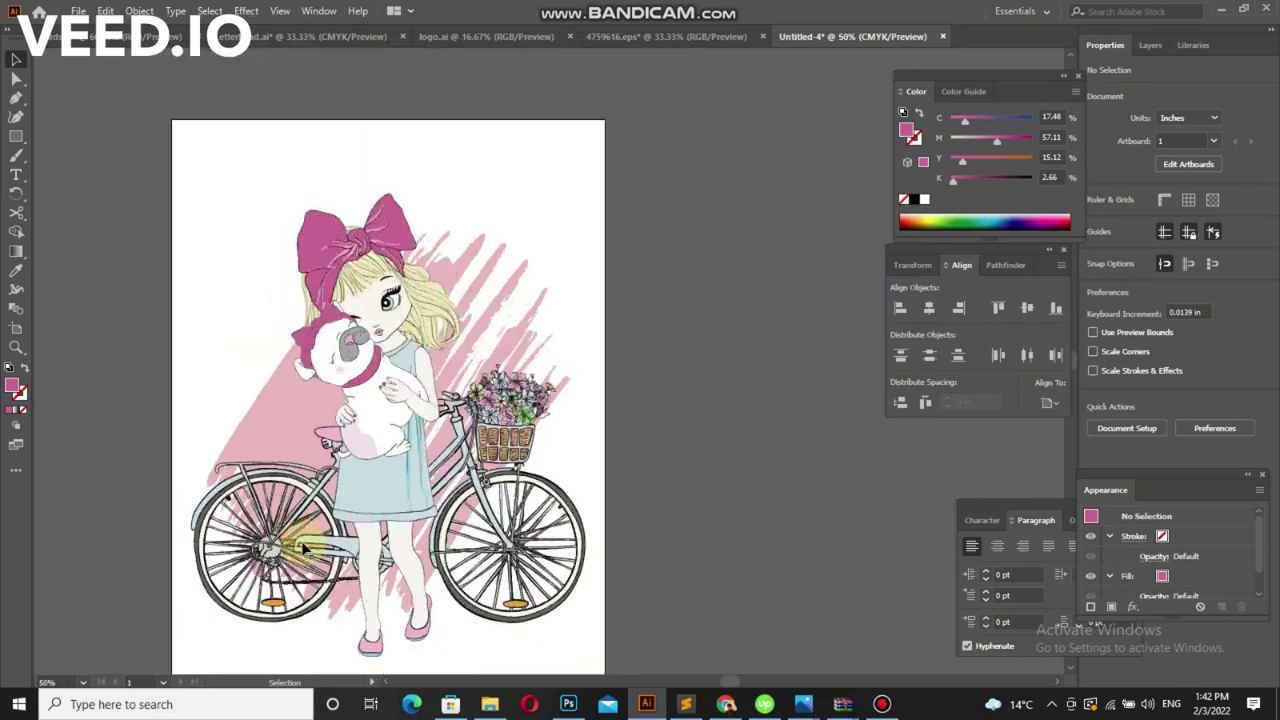
pyautogui.scroll(1, 448, 482)
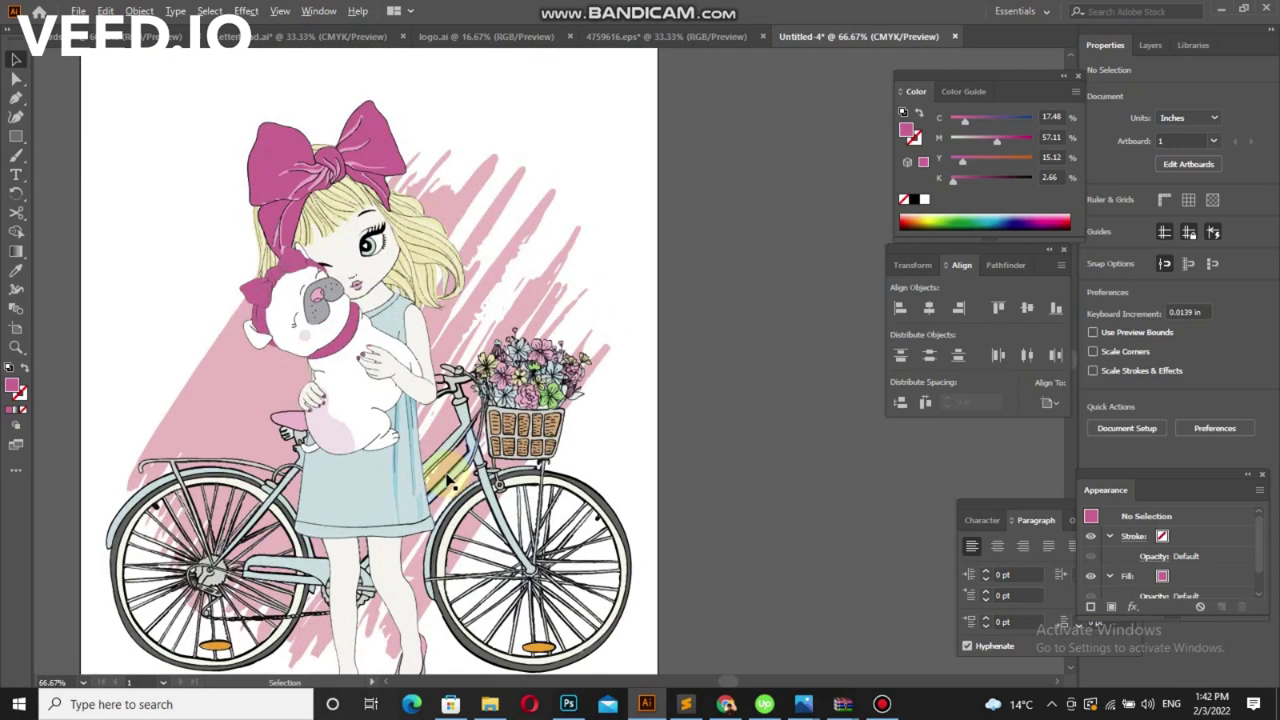
pyautogui.scroll(-1, 448, 482)
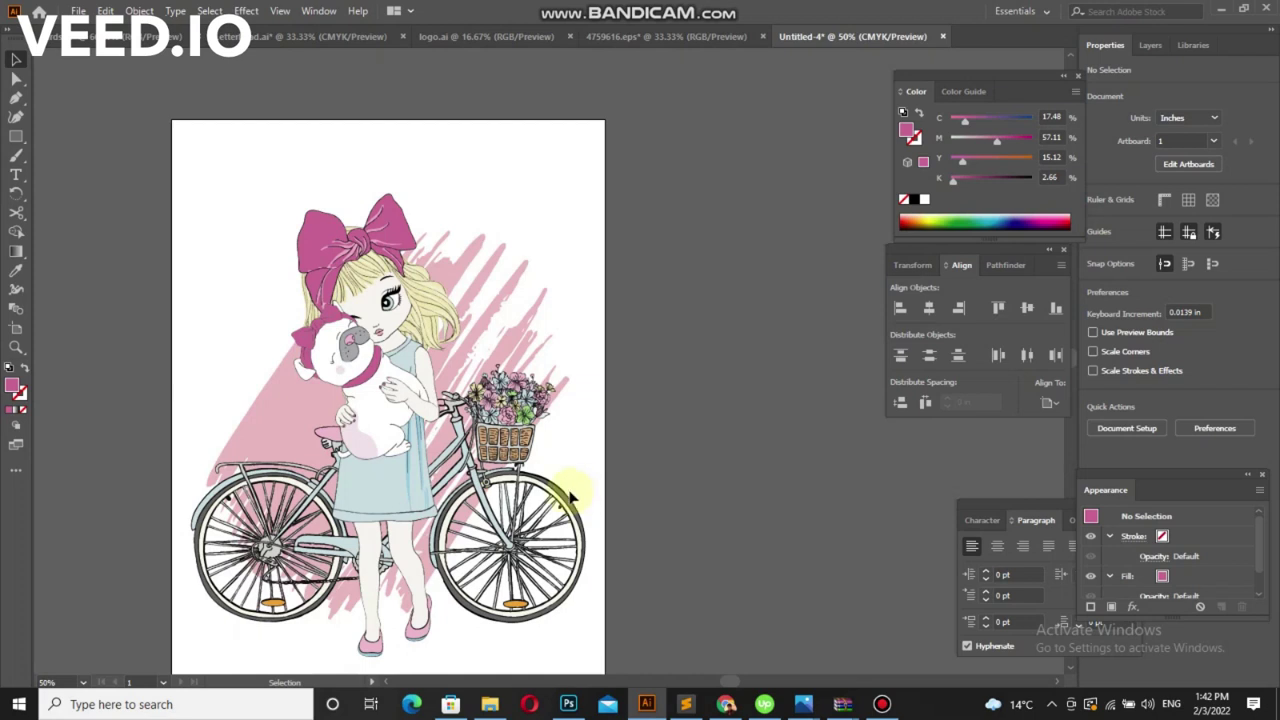
pyautogui.click(16, 174)
pyautogui.click(166, 215)
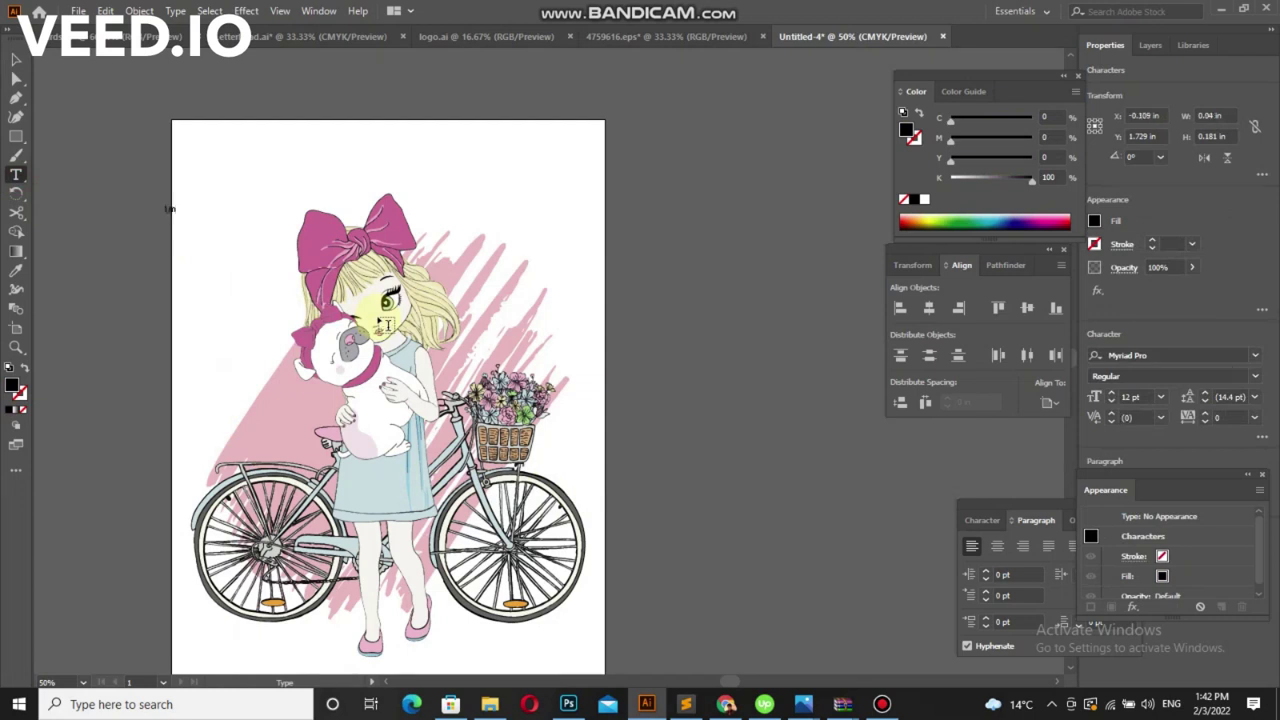
# Enlarge the first word to about 55 pt and correct it to read "I'm"
pyautogui.click(16, 59)
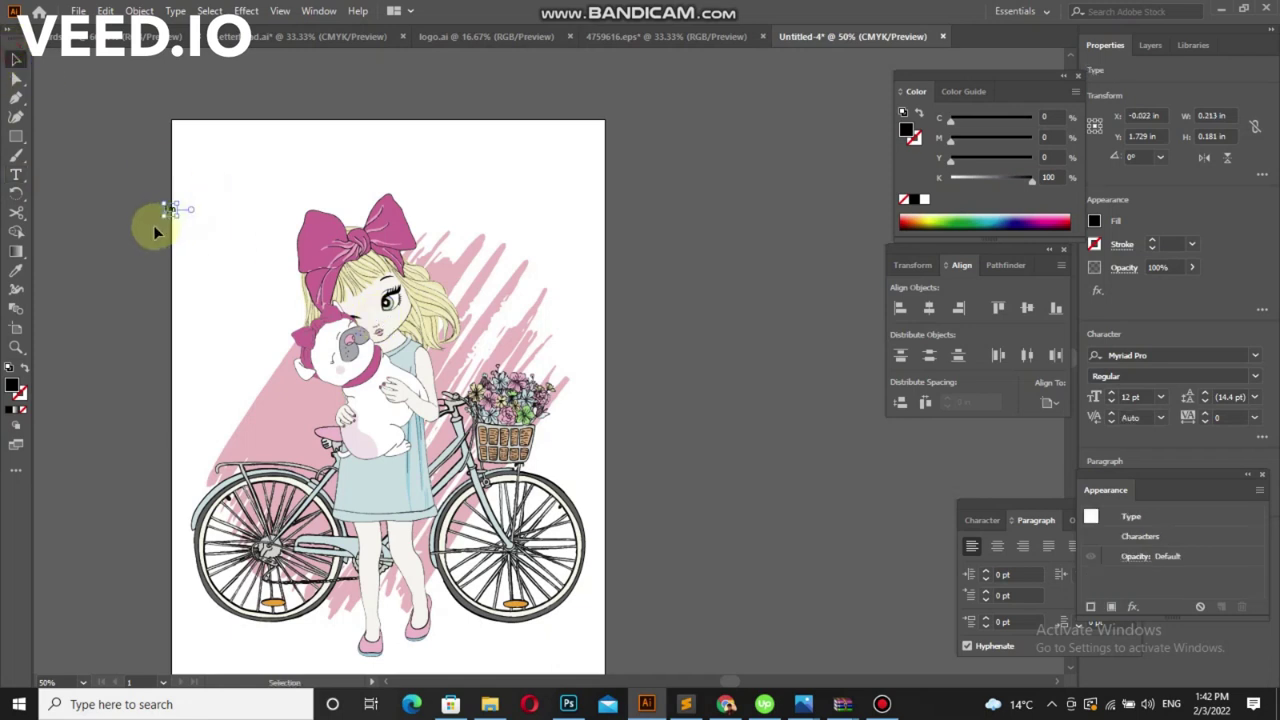
pyautogui.moveTo(175, 217); pyautogui.dragTo(250, 267)
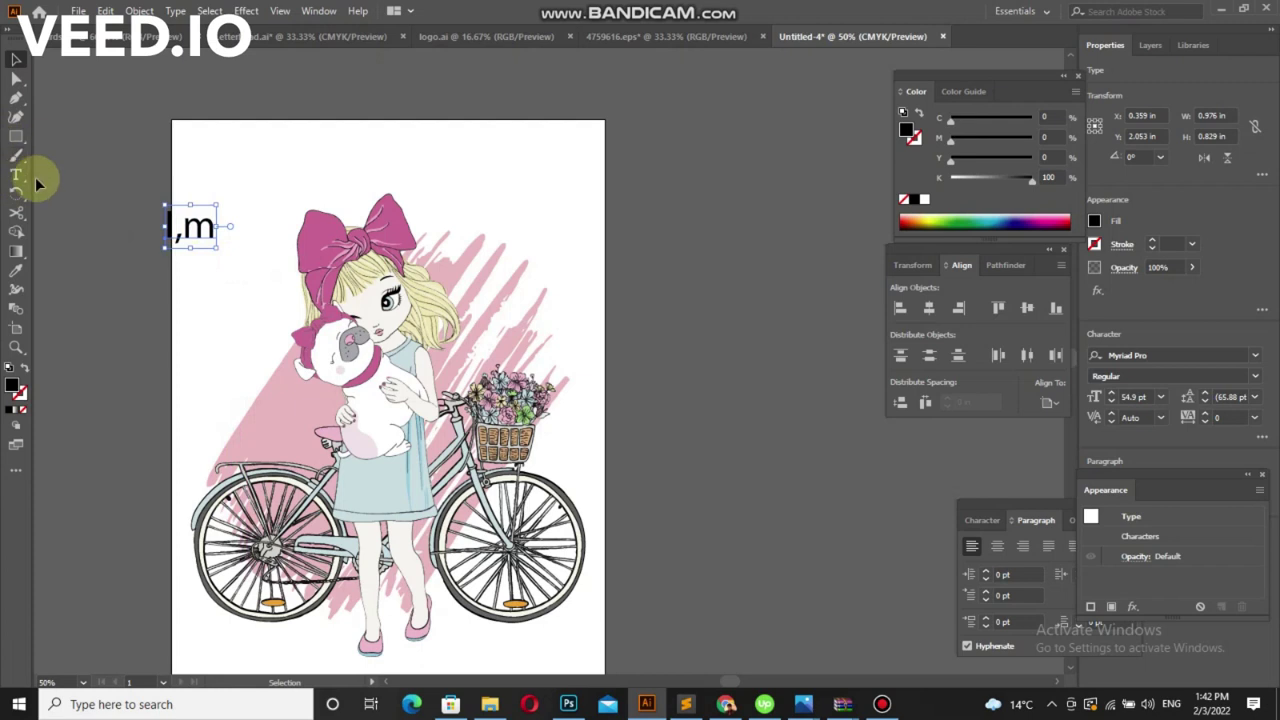
pyautogui.press('t')
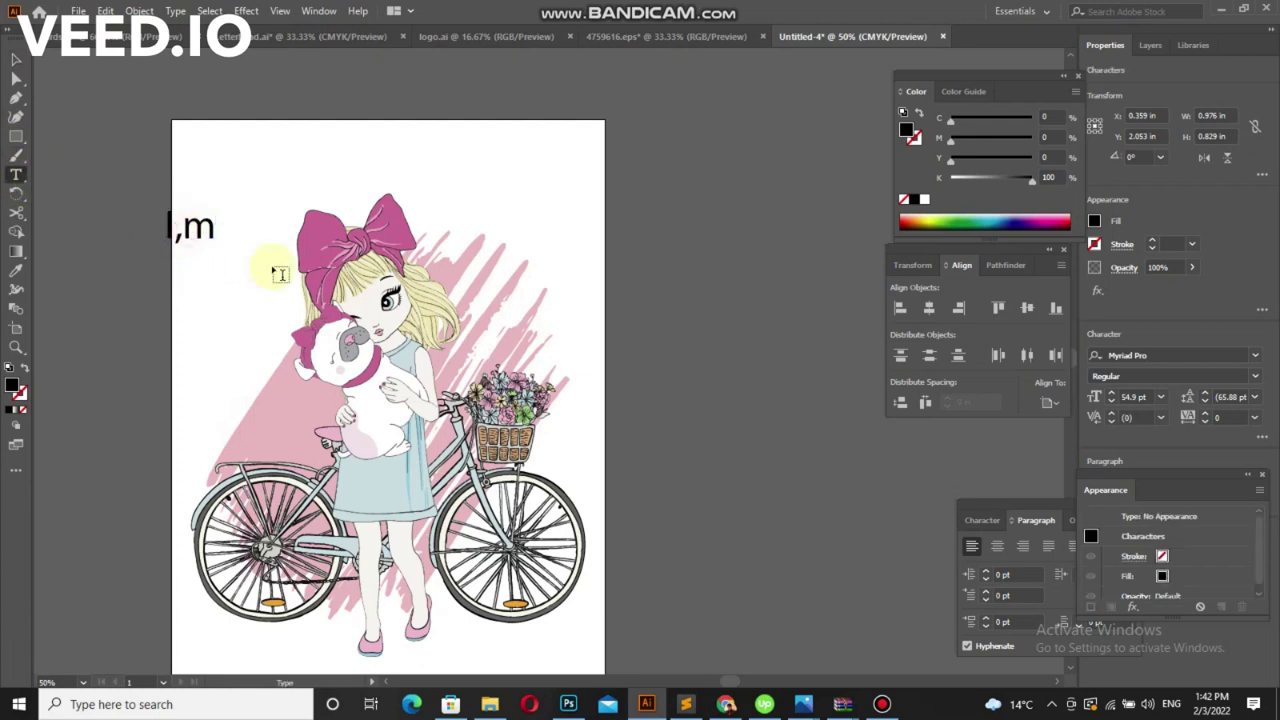
pyautogui.press('BackSpace')
pyautogui.write("'")
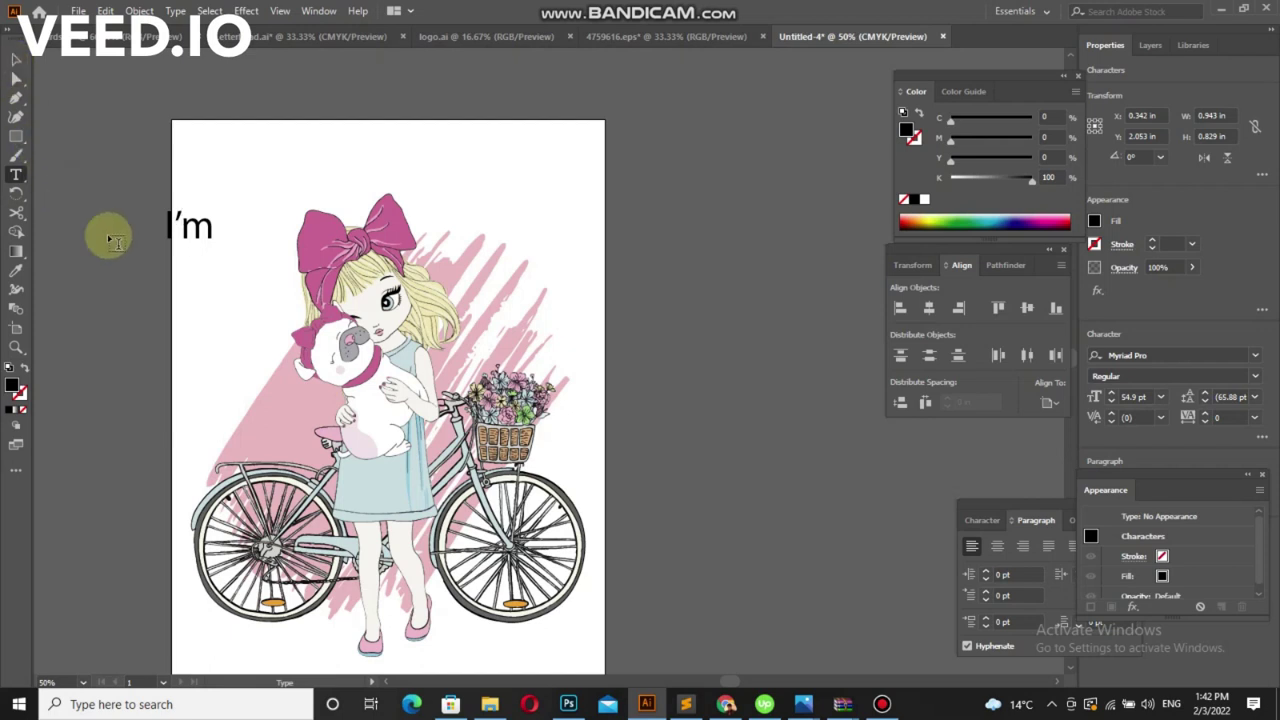
pyautogui.keyDown('ctrl'); pyautogui.click(187, 284); pyautogui.keyUp('ctrl')
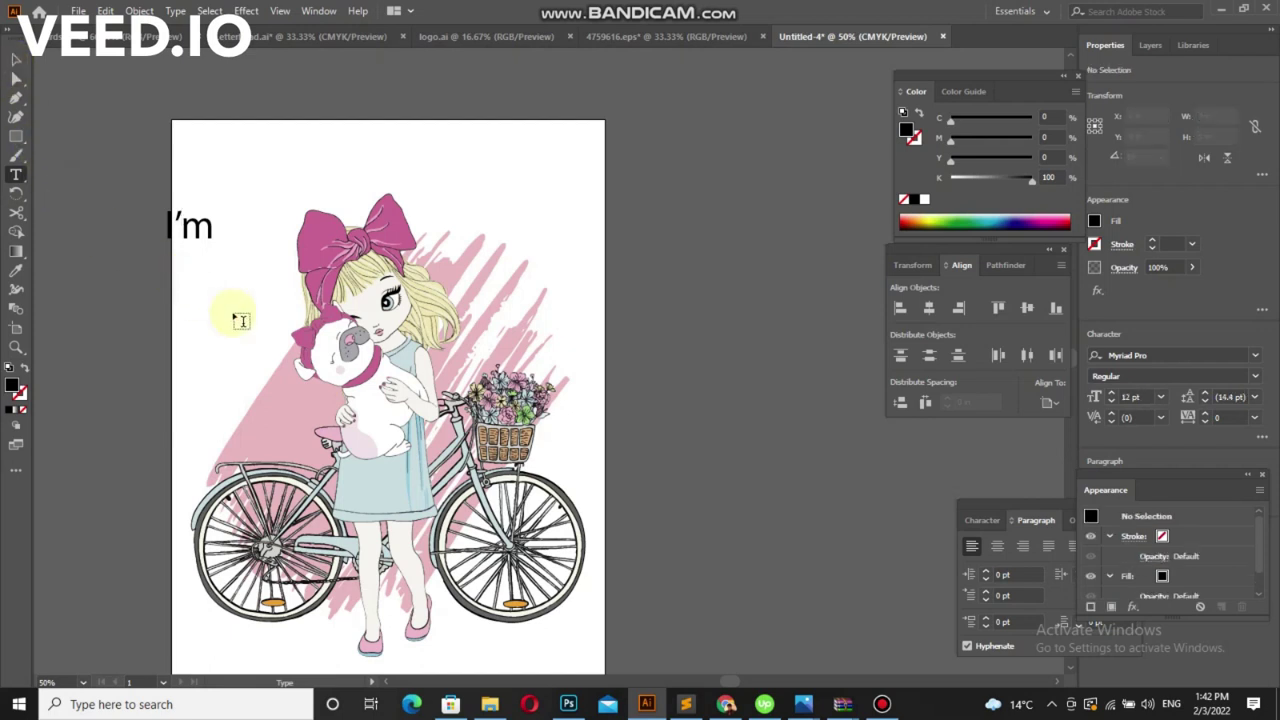
# Add the word "the" below "I'm" and enlarge it to about 58 pt
pyautogui.click(16, 59)
pyautogui.click(15, 176)
pyautogui.click(116, 274)
pyautogui.write('the')
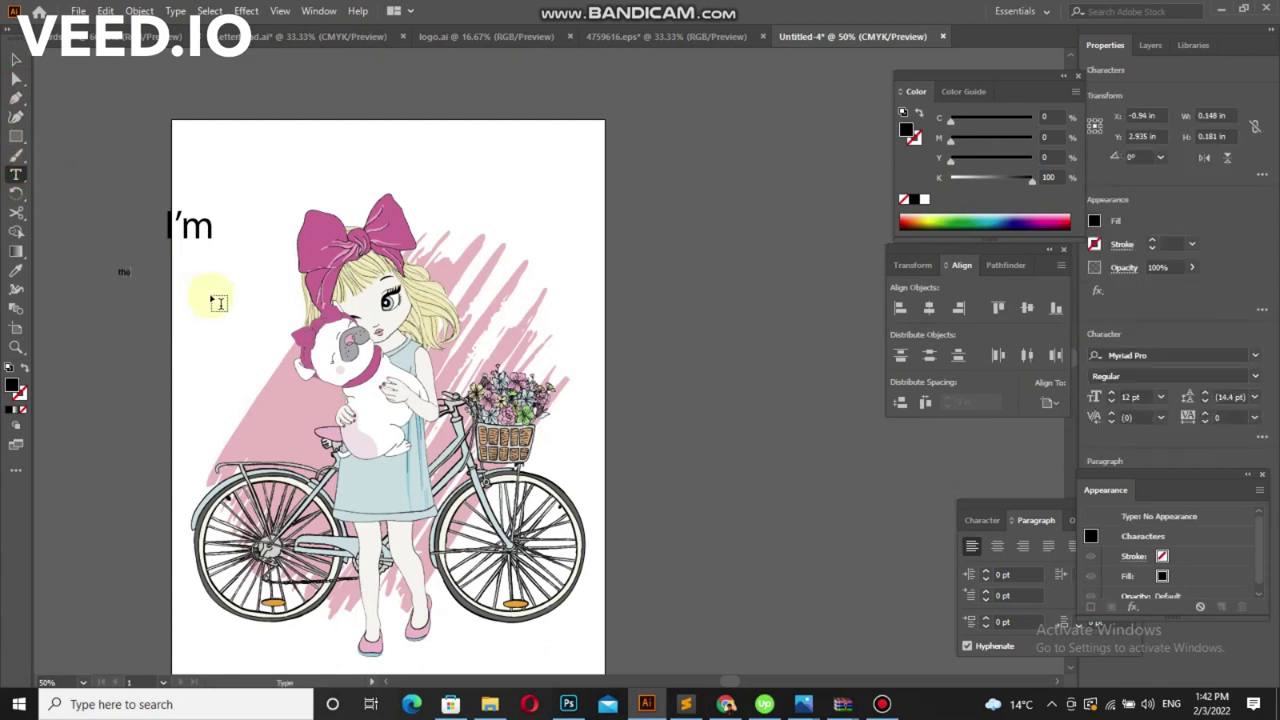
pyautogui.click(16, 59)
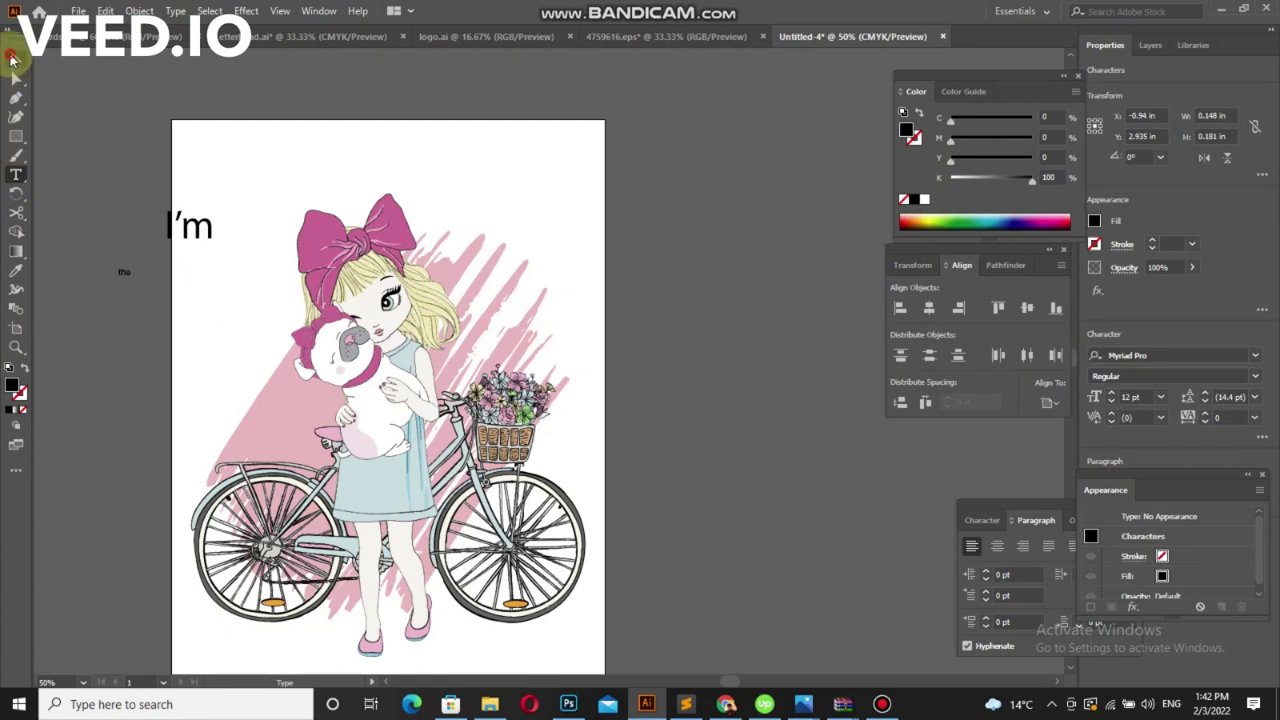
pyautogui.click(125, 272)
pyautogui.moveTo(136, 278); pyautogui.dragTo(200, 329)
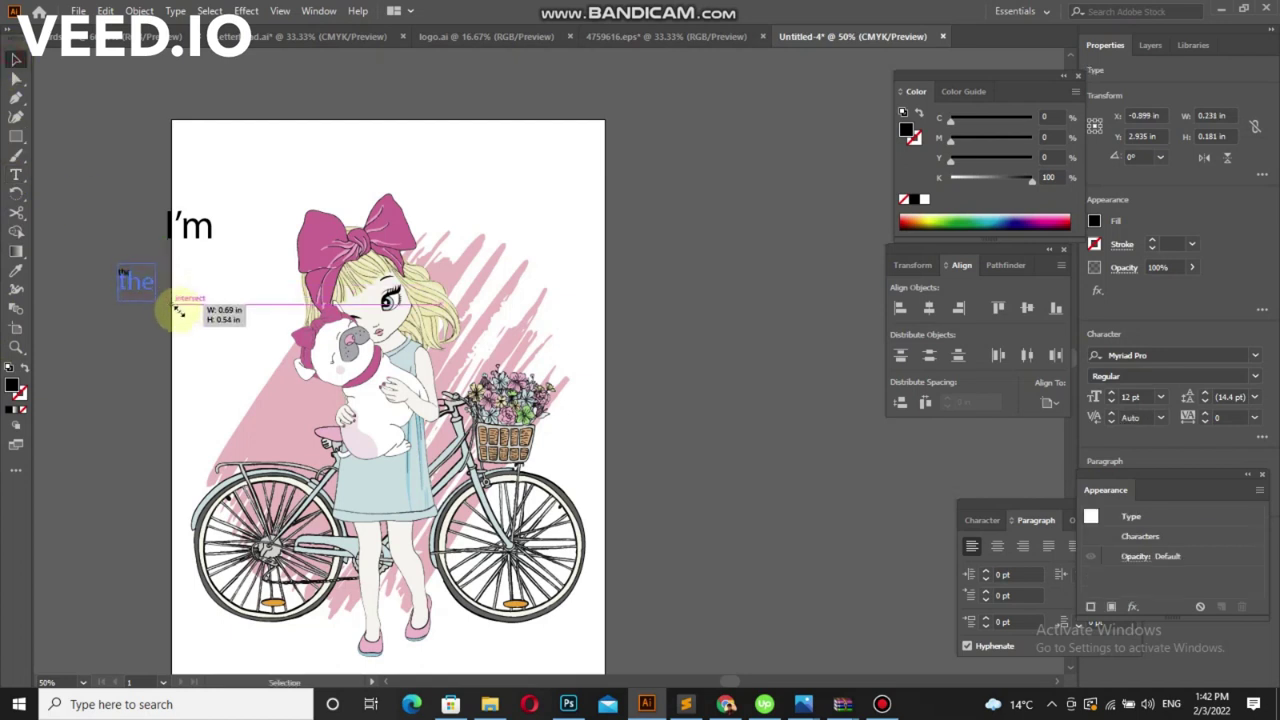
# Add the word "Girl" and match its style to "the" (58.91 pt) with the Eyedropper
pyautogui.click(15, 175)
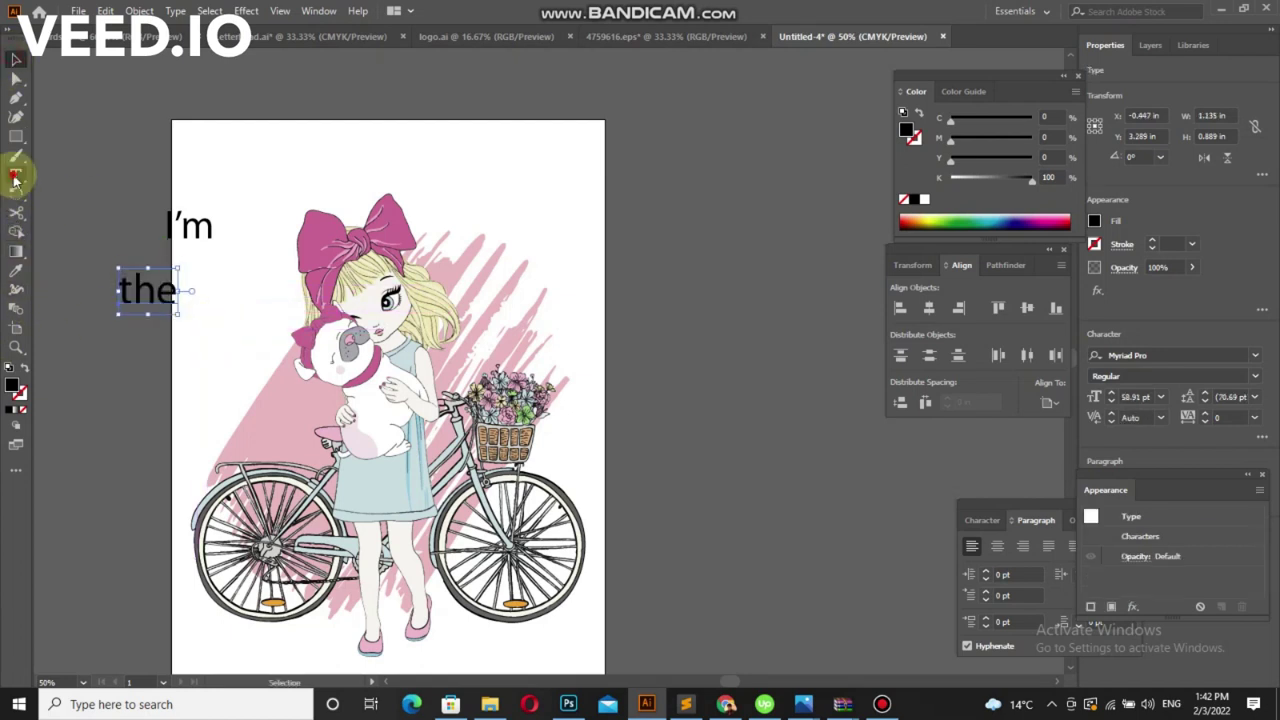
pyautogui.click(89, 214)
pyautogui.write('Girl')
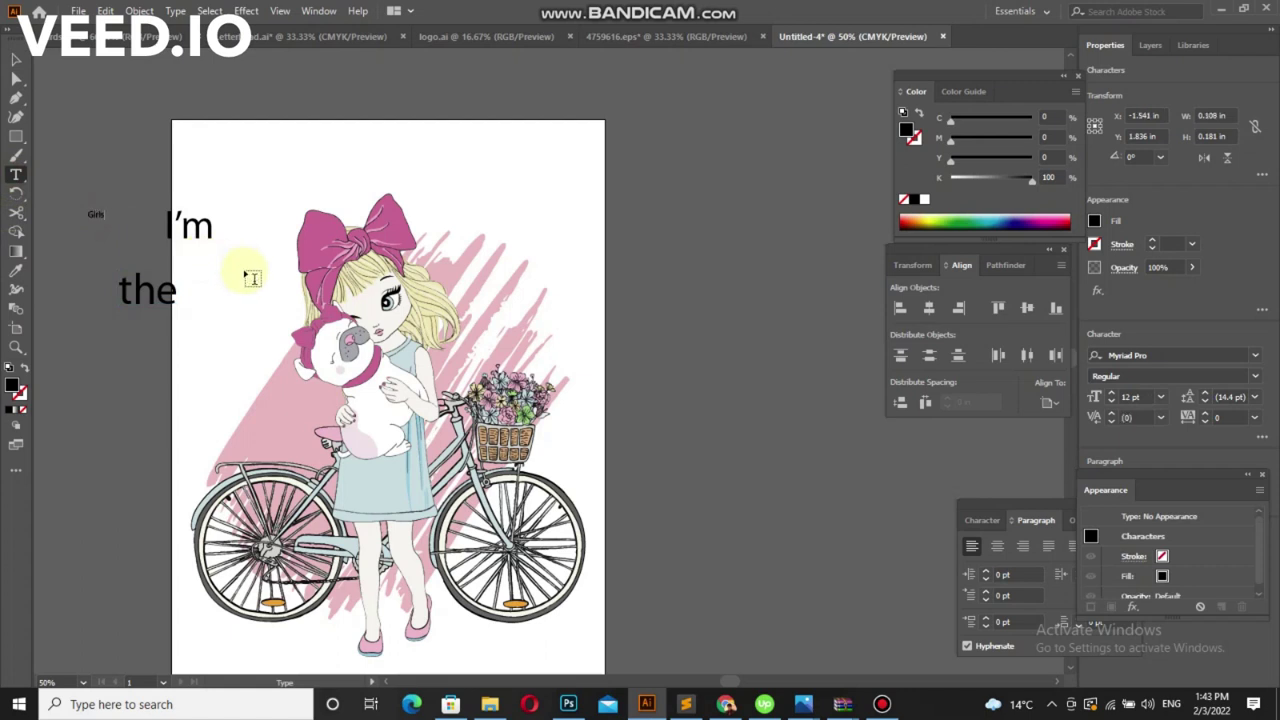
pyautogui.click(15, 58)
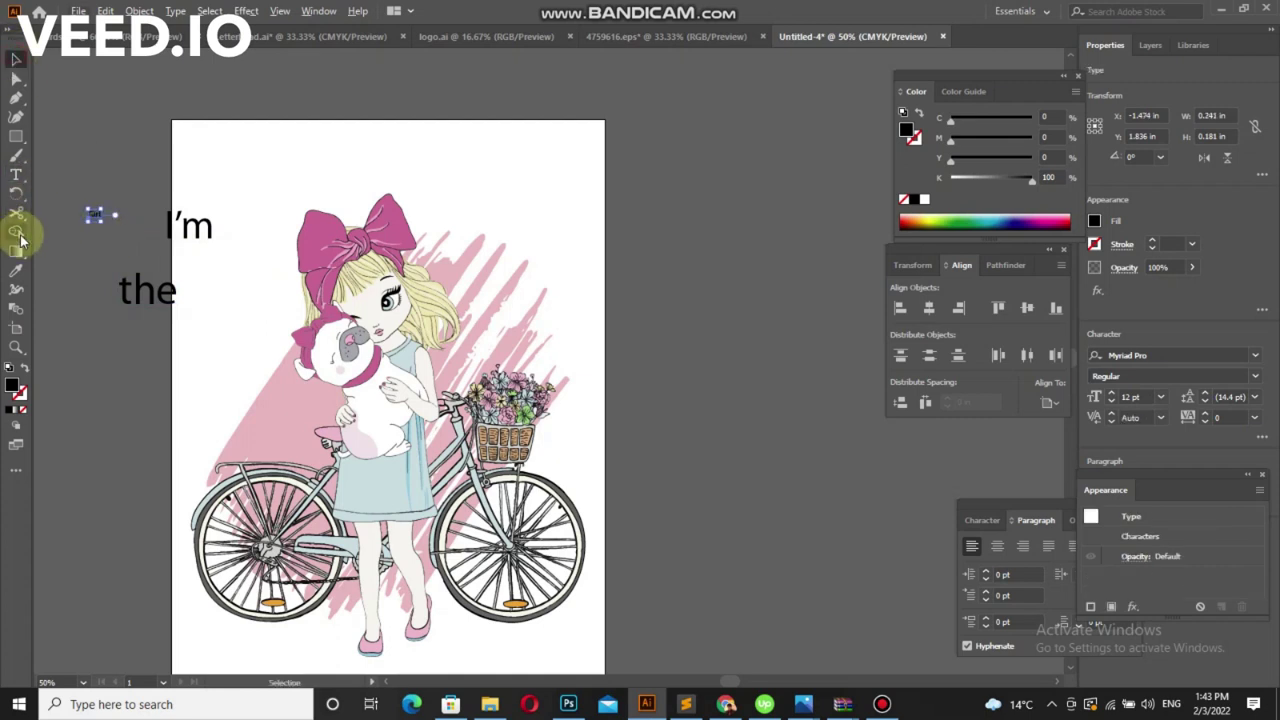
pyautogui.click(16, 270)
pyautogui.click(127, 290)
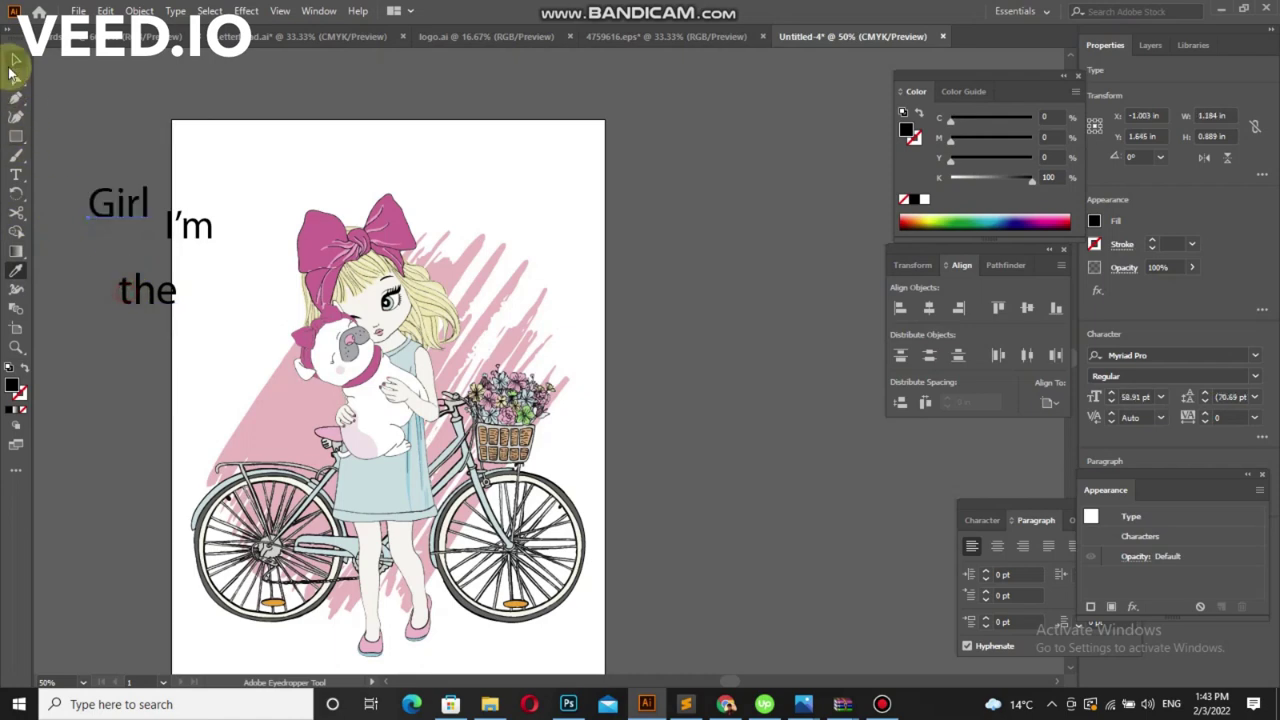
pyautogui.click(15, 58)
pyautogui.moveTo(120, 251); pyautogui.dragTo(158, 197)
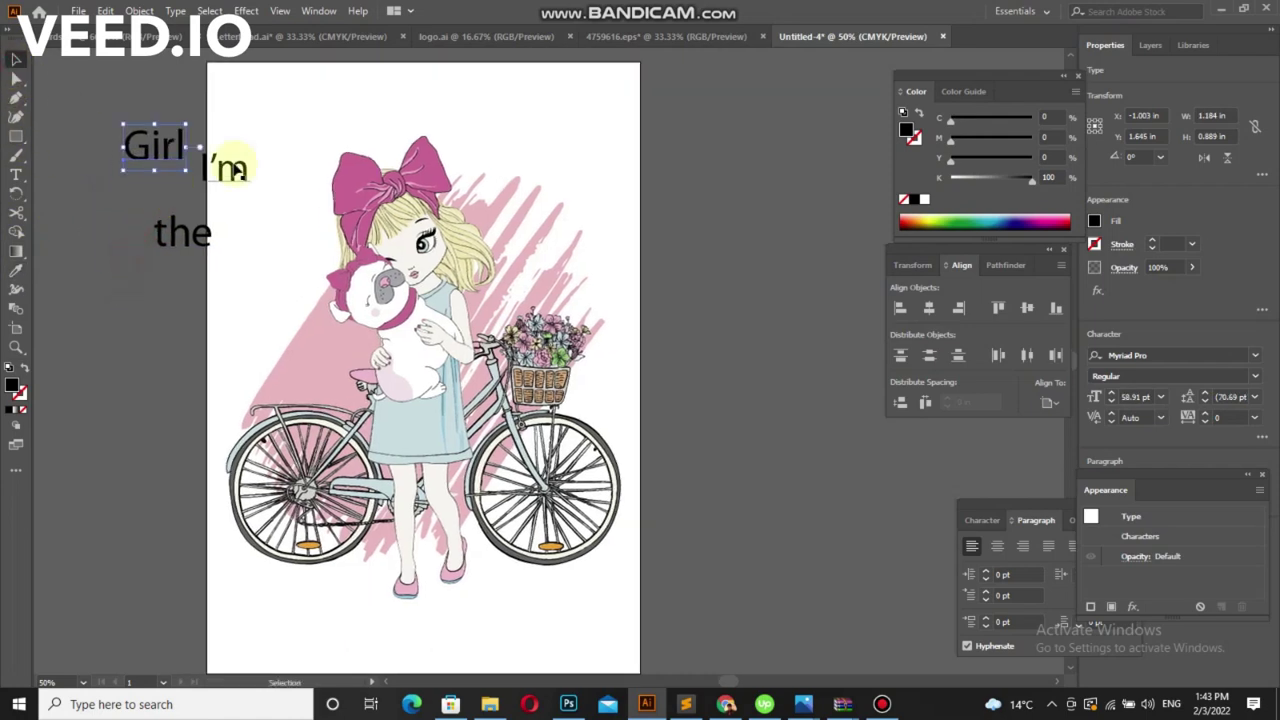
pyautogui.scroll(-1, 418, 318)
# Type "that goes for It!" as a new text line below "the"
pyautogui.click(16, 174)
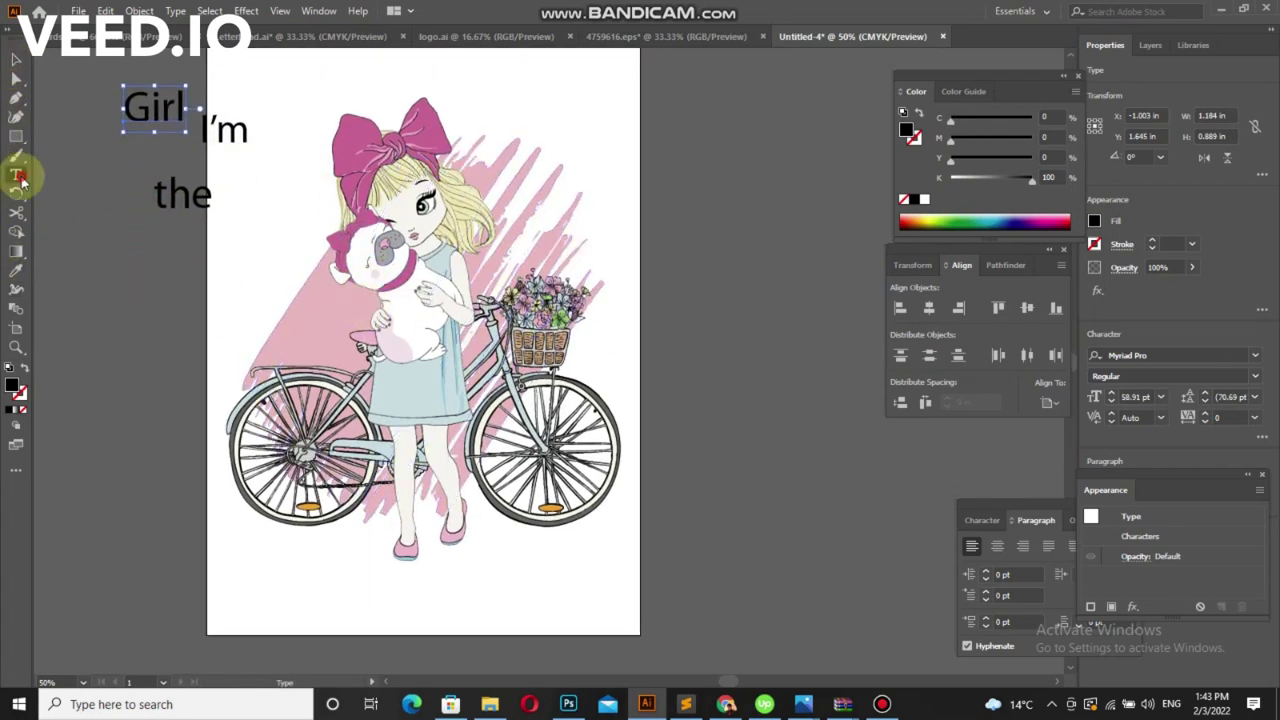
pyautogui.click(85, 290)
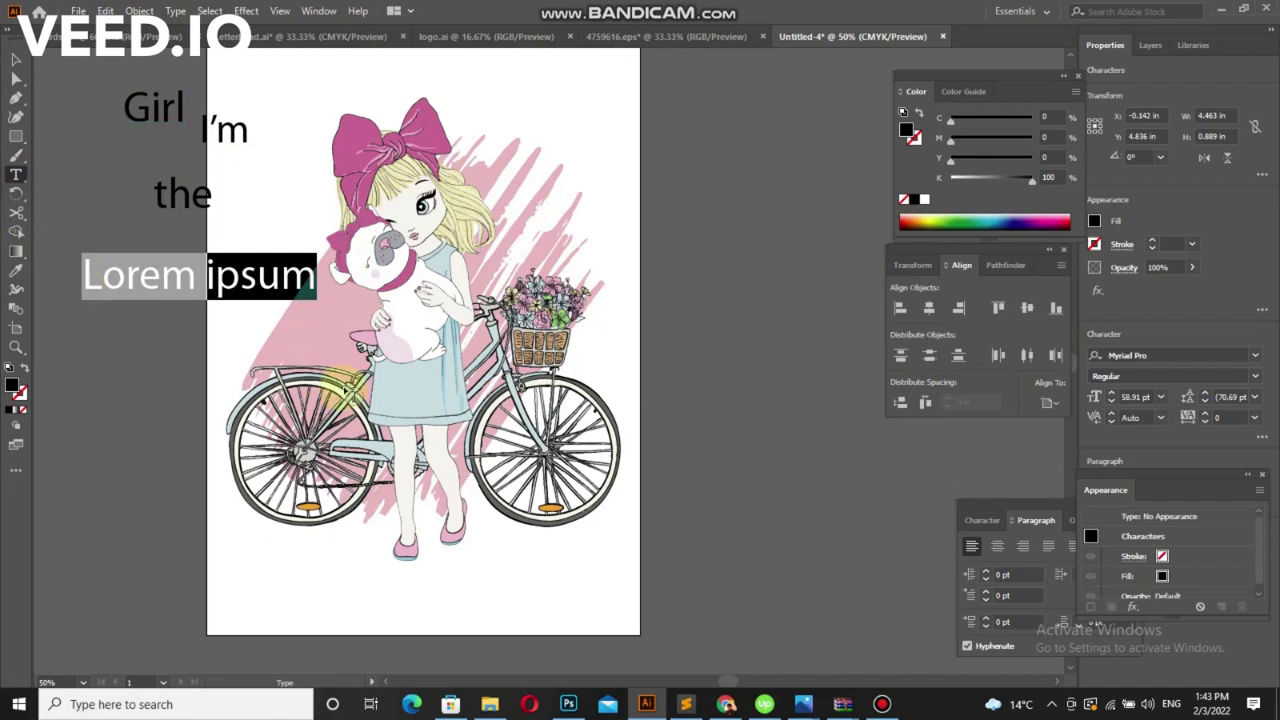
pyautogui.write('that goes for It!')
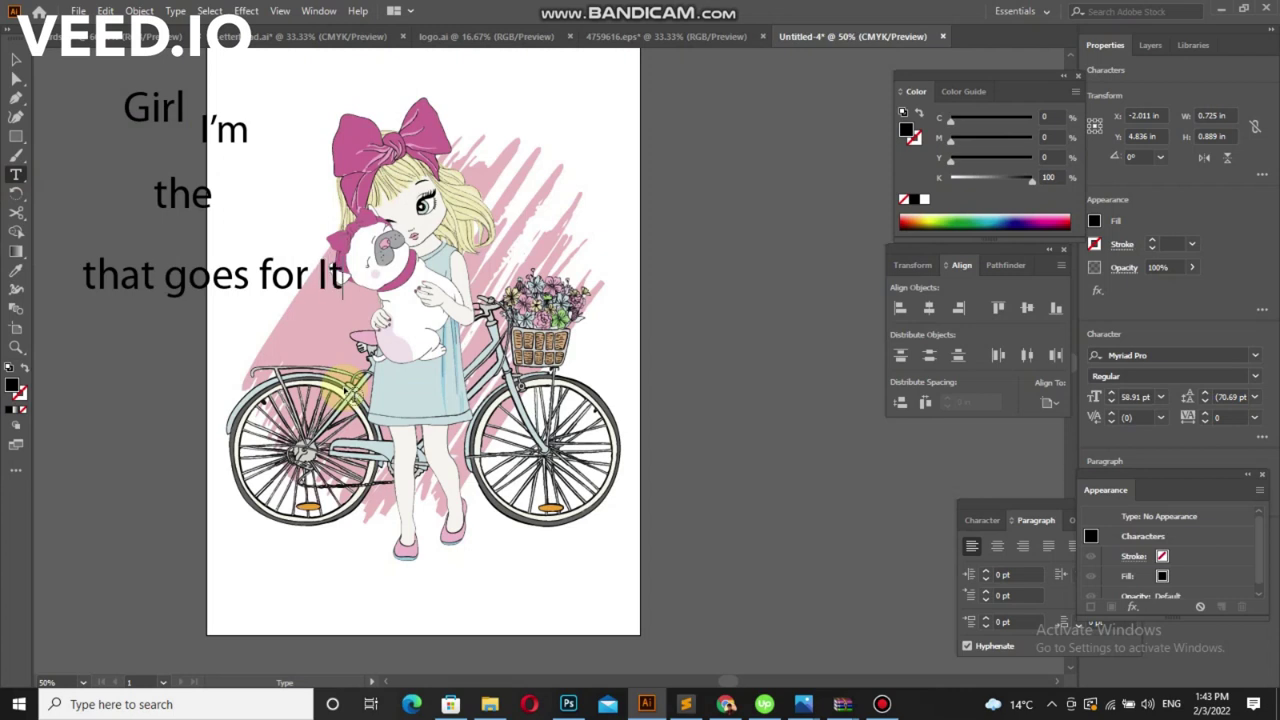
pyautogui.click(15, 58)
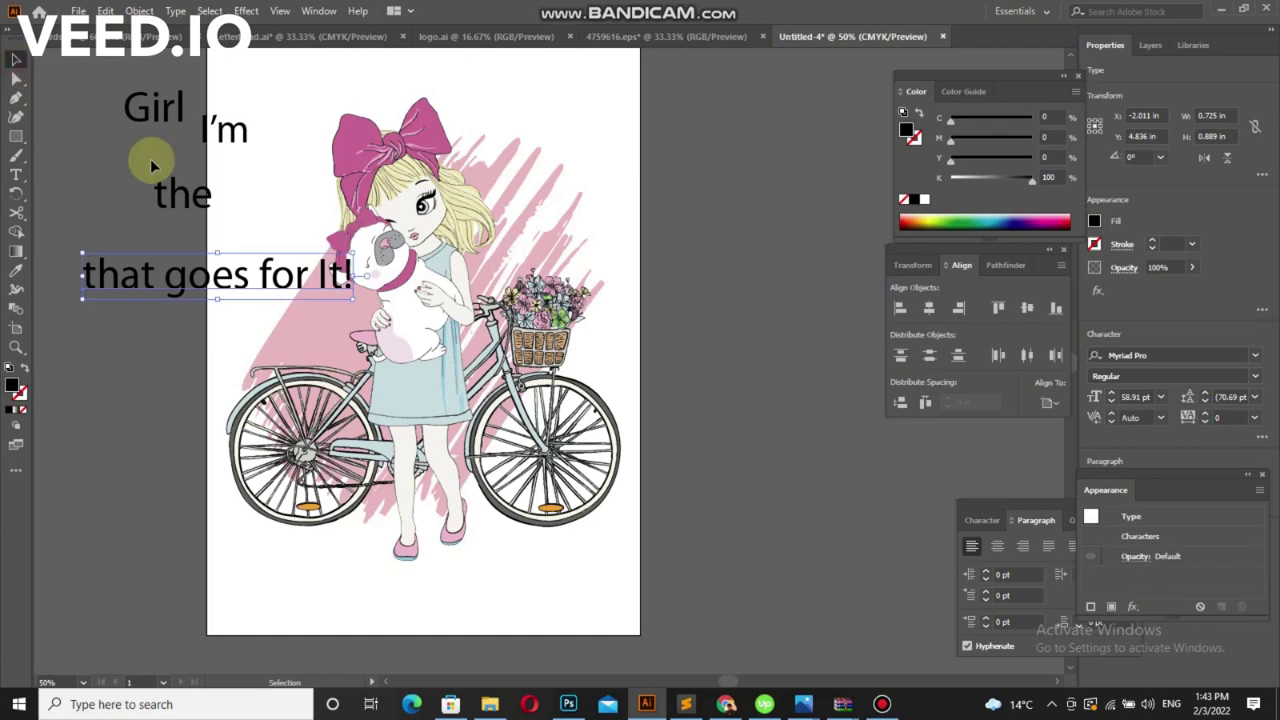
# Apply the Lindsay Brown DEMO font to "that goes for It!" from the Character font list
pyautogui.click(1262, 357)
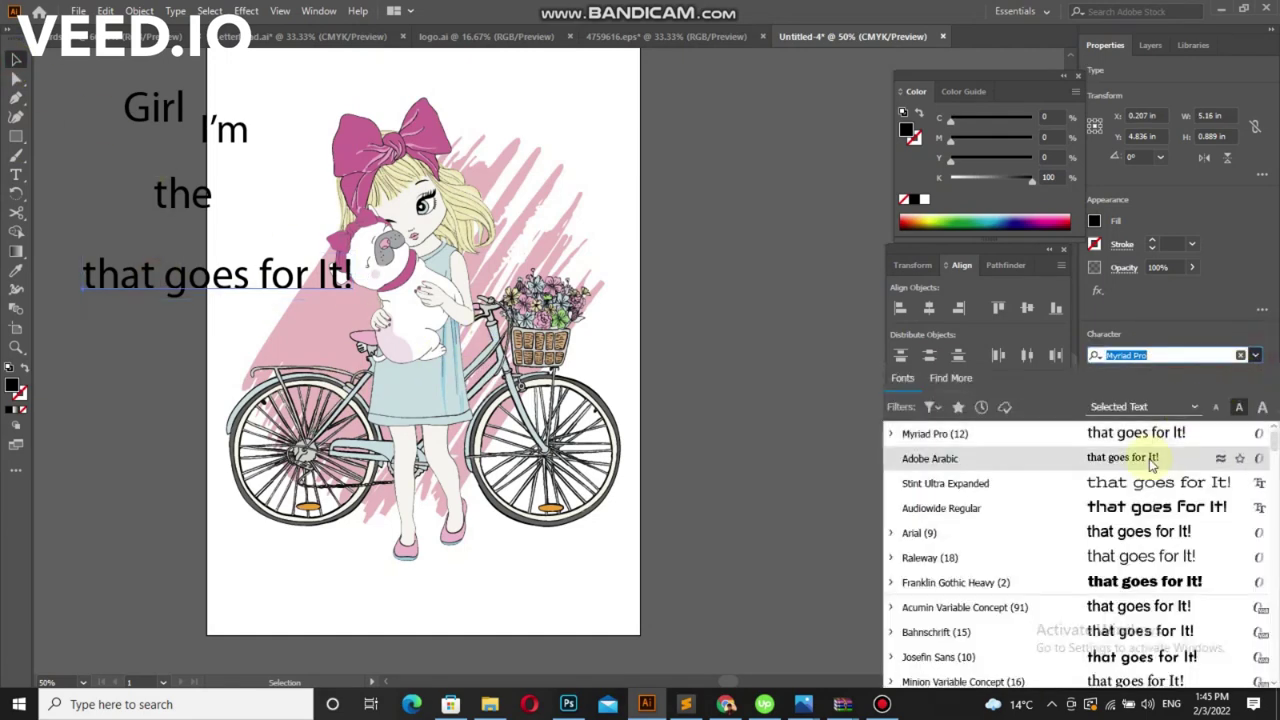
pyautogui.scroll(-3, 1143, 451)
pyautogui.scroll(-3, 1140, 457)
pyautogui.scroll(-3, 1129, 457)
pyautogui.scroll(-1, 1092, 550)
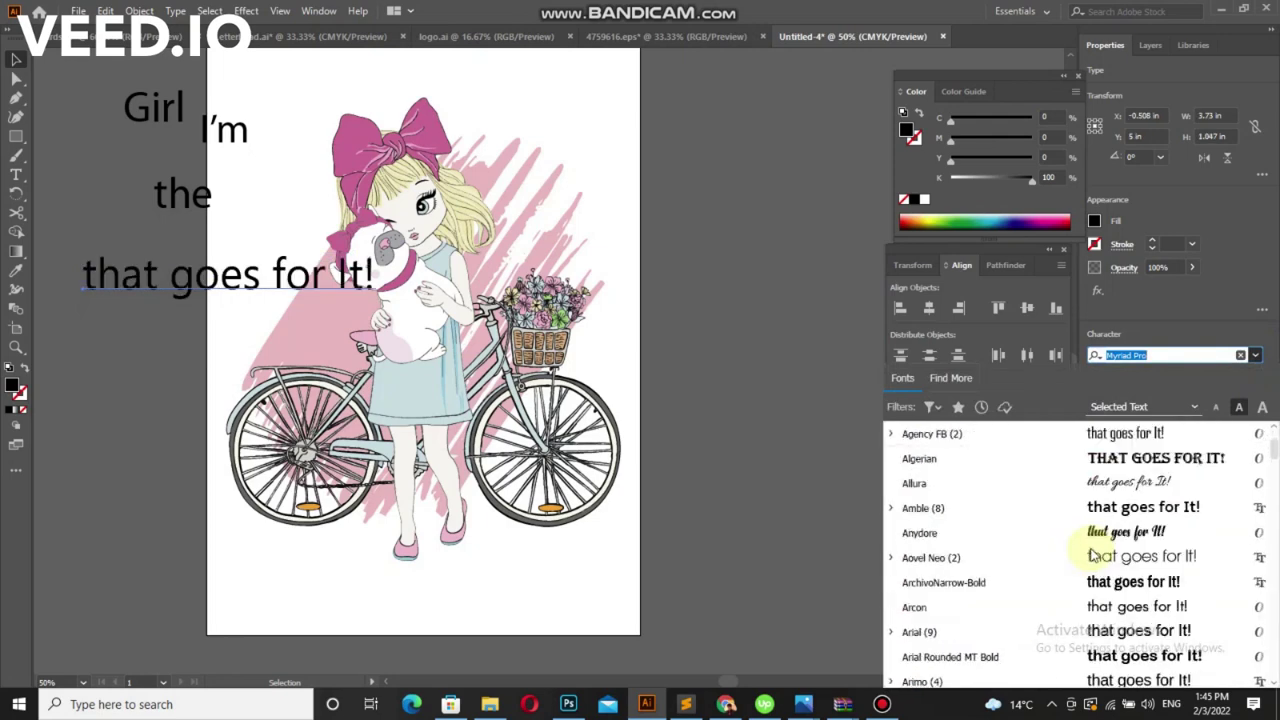
pyautogui.scroll(-1, 1094, 540)
pyautogui.scroll(-1, 1100, 530)
pyautogui.scroll(-2, 1105, 519)
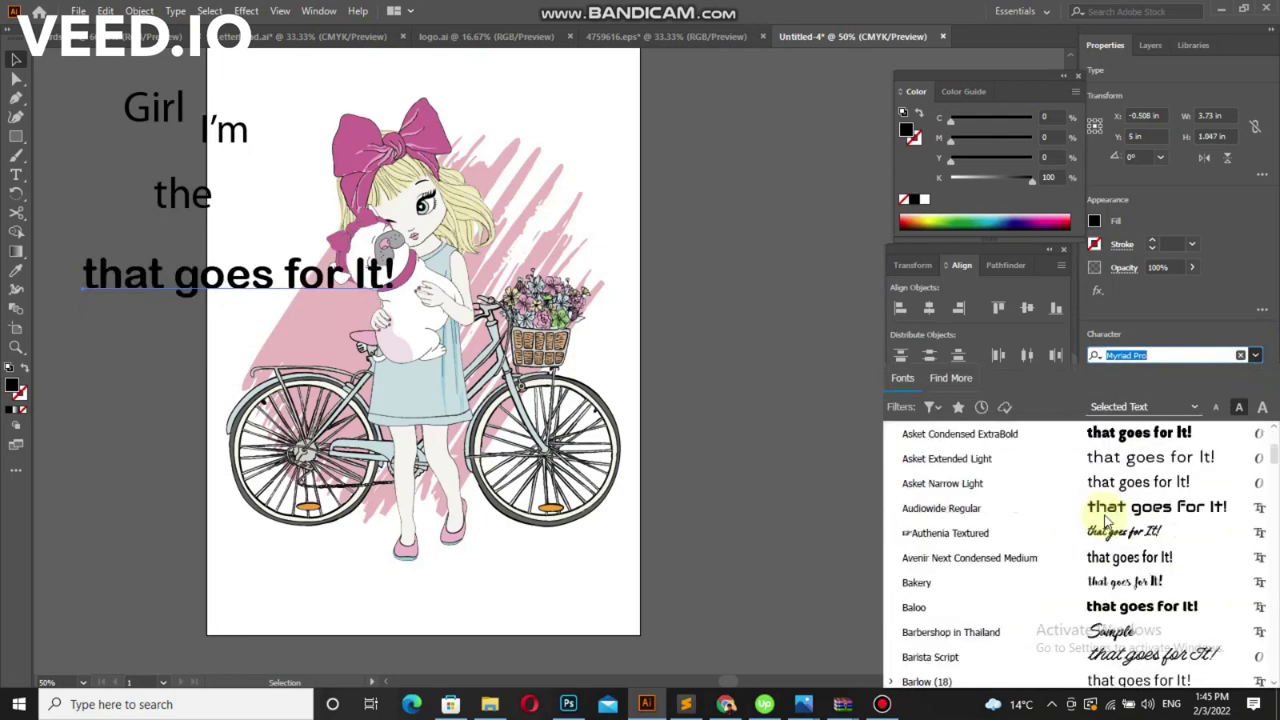
pyautogui.scroll(-2, 1105, 519)
pyautogui.scroll(-3, 1105, 519)
pyautogui.scroll(-3, 1105, 519)
pyautogui.scroll(-5, 1100, 525)
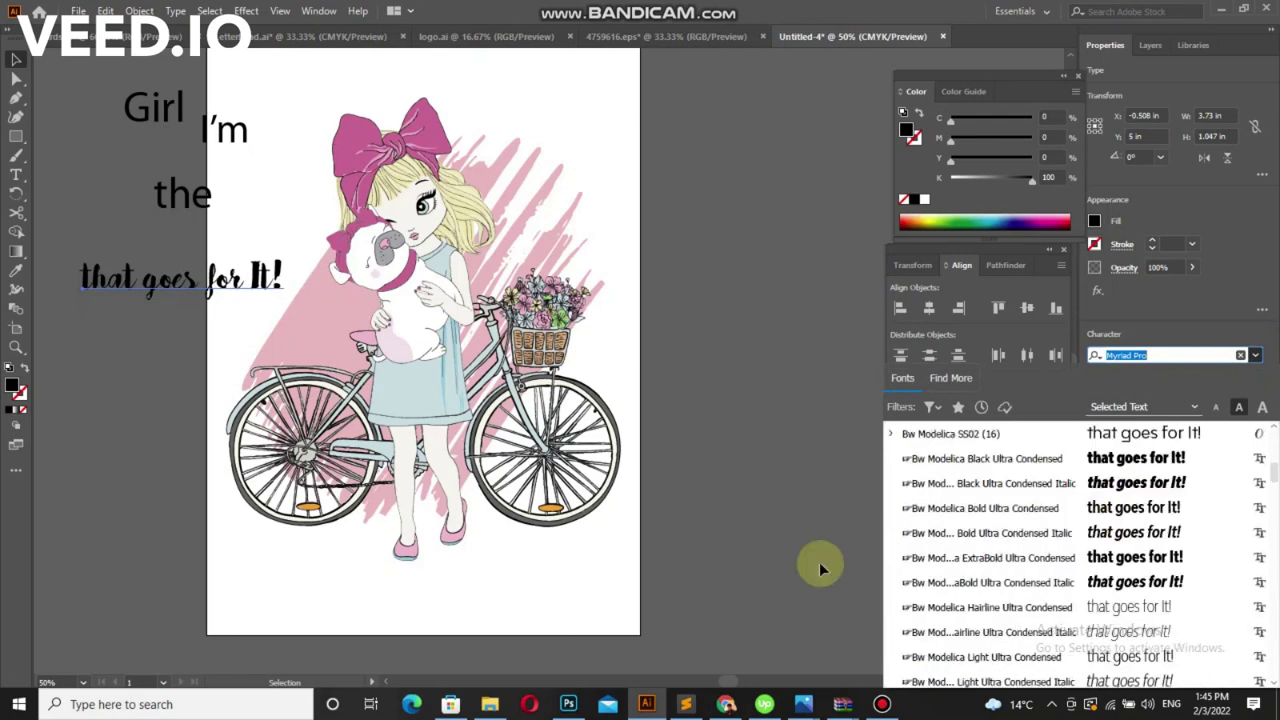
pyautogui.scroll(-1, 968, 580)
pyautogui.scroll(-3, 1185, 490)
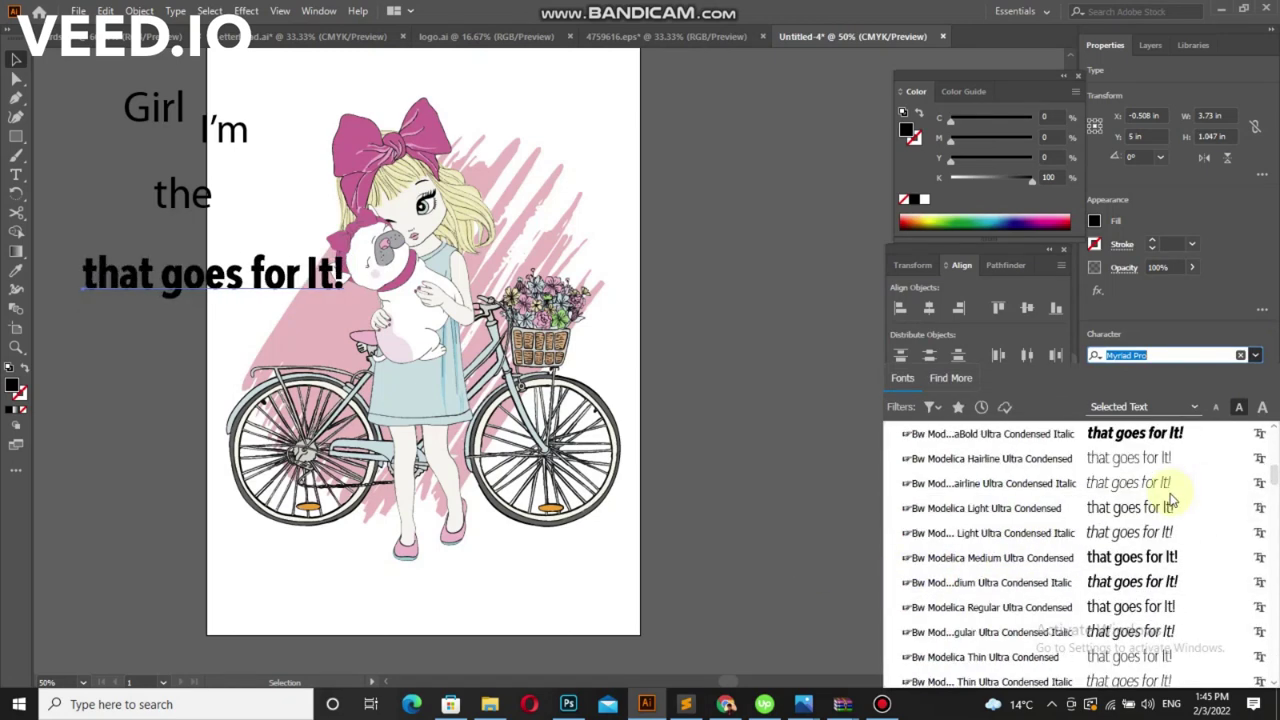
pyautogui.scroll(-3, 1175, 492)
pyautogui.scroll(-5, 1175, 492)
pyautogui.scroll(-4, 1172, 498)
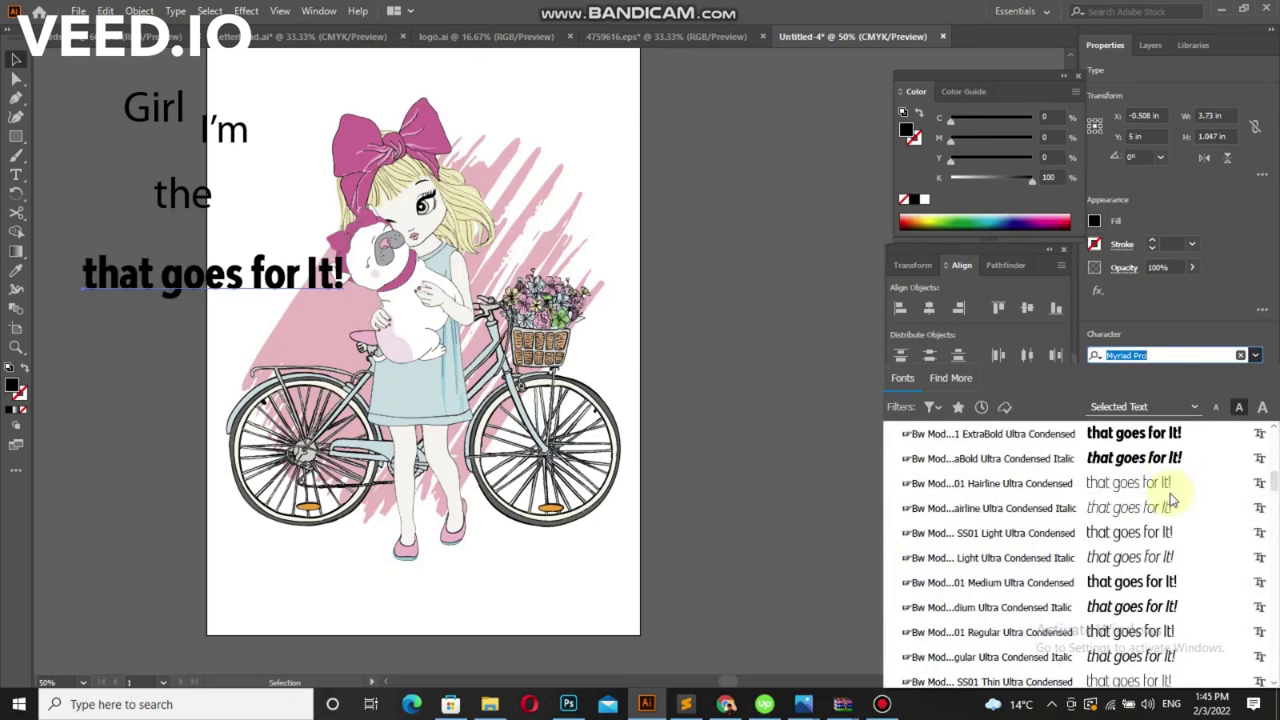
pyautogui.moveTo(1275, 492)
pyautogui.mouseDown()
pyautogui.moveTo(1272, 438)
pyautogui.moveTo(1275, 578)
pyautogui.mouseUp()
pyautogui.scroll(-3, 990, 577)
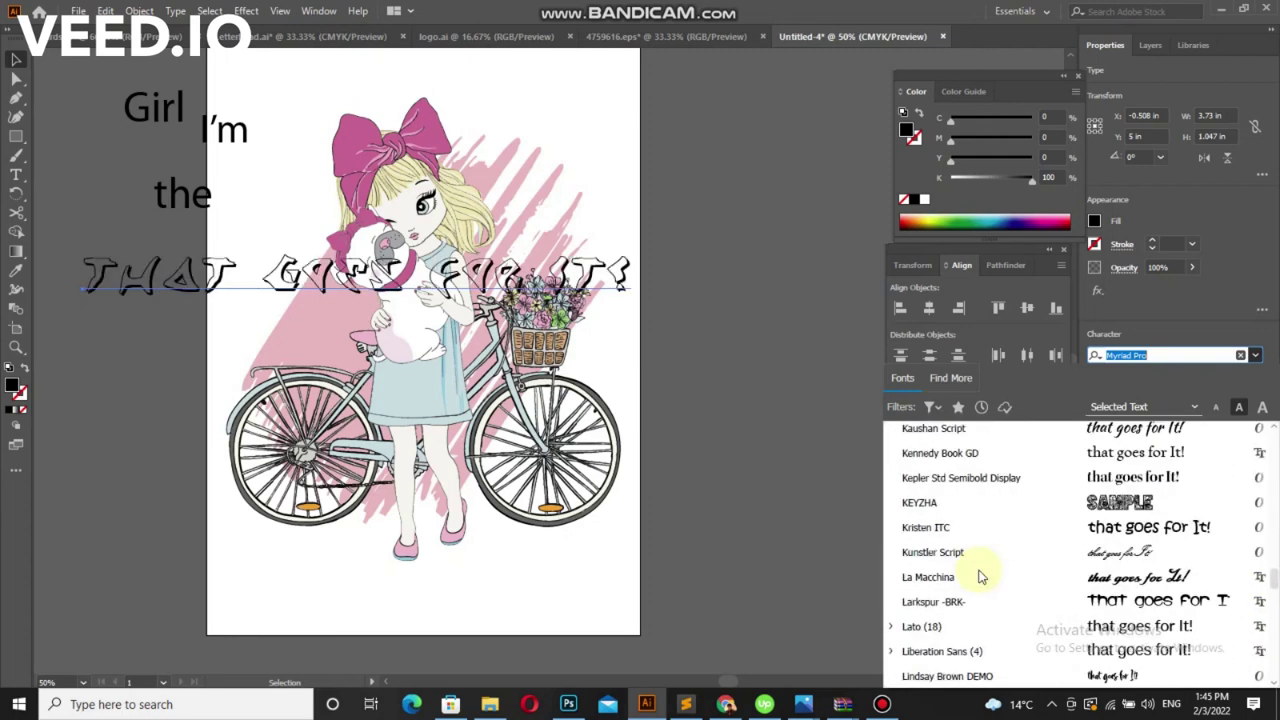
pyautogui.scroll(-1, 980, 577)
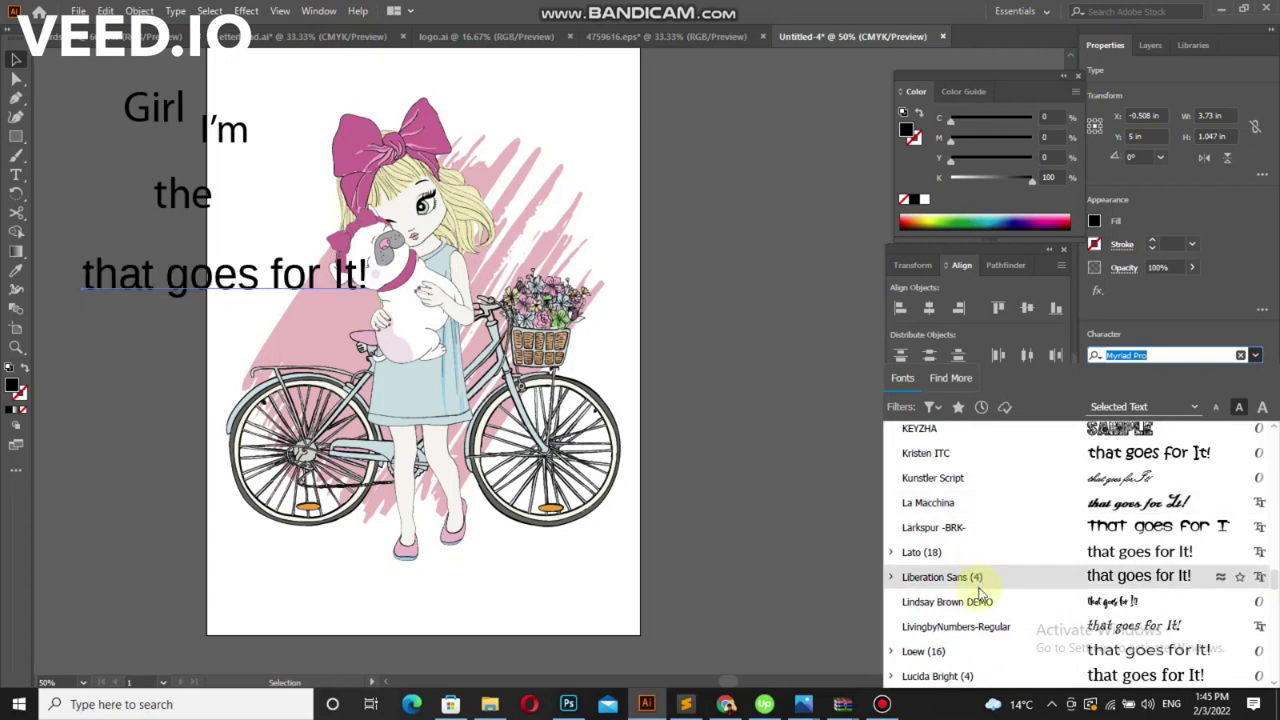
pyautogui.click(975, 601)
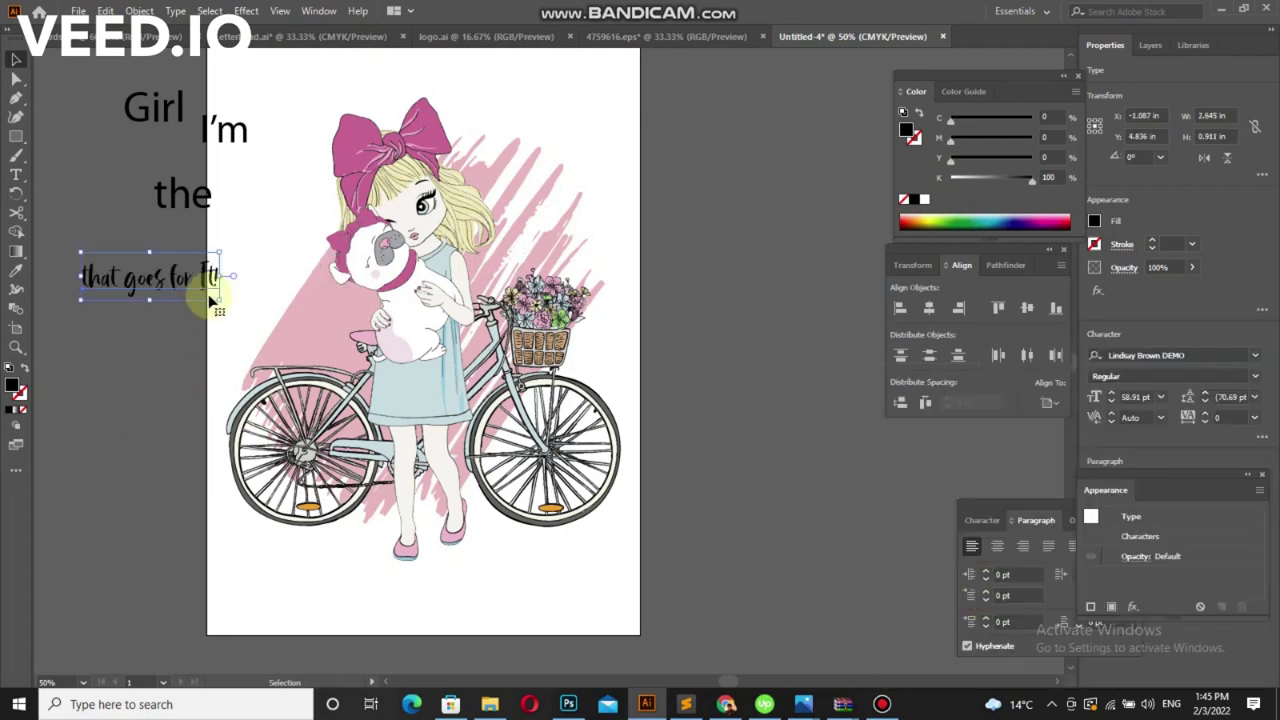
# Tilt the script line about 9.5° and move it beneath the bicycle, centred horizontally
pyautogui.moveTo(218, 245); pyautogui.dragTo(210, 232)
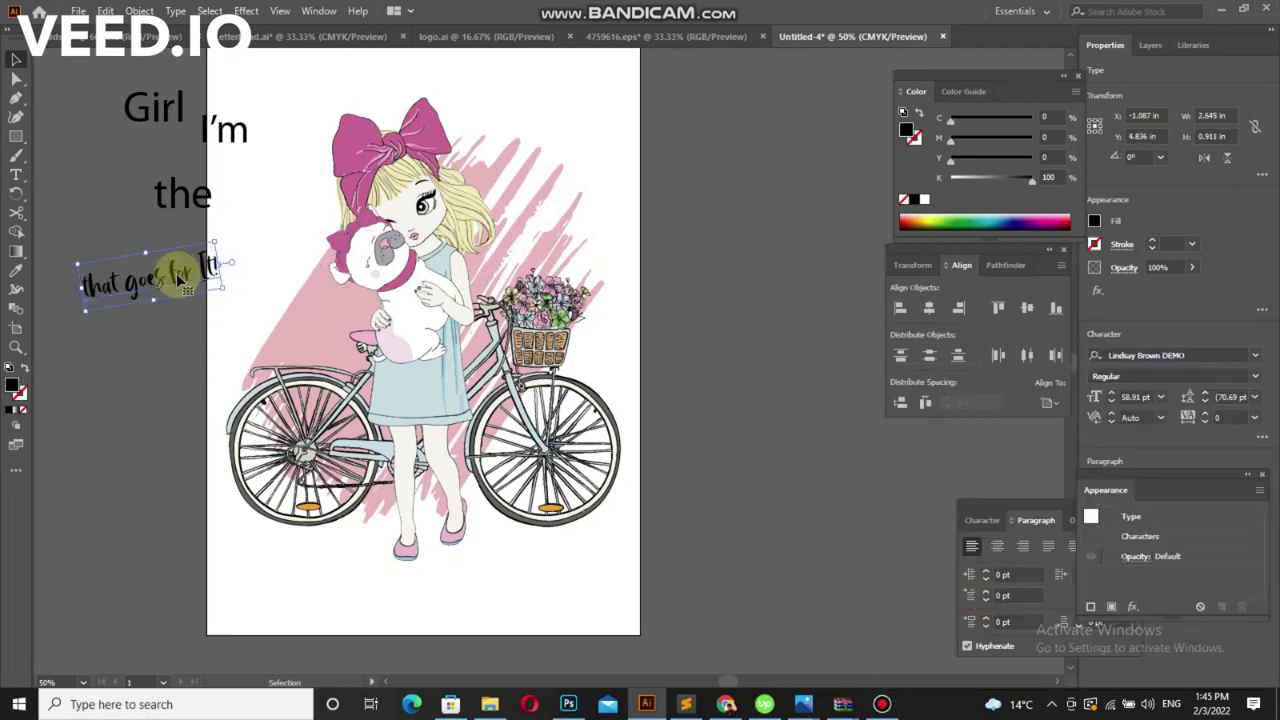
pyautogui.moveTo(176, 292)
pyautogui.mouseDown()
pyautogui.moveTo(449, 547)
pyautogui.moveTo(666, 409)
pyautogui.mouseUp()
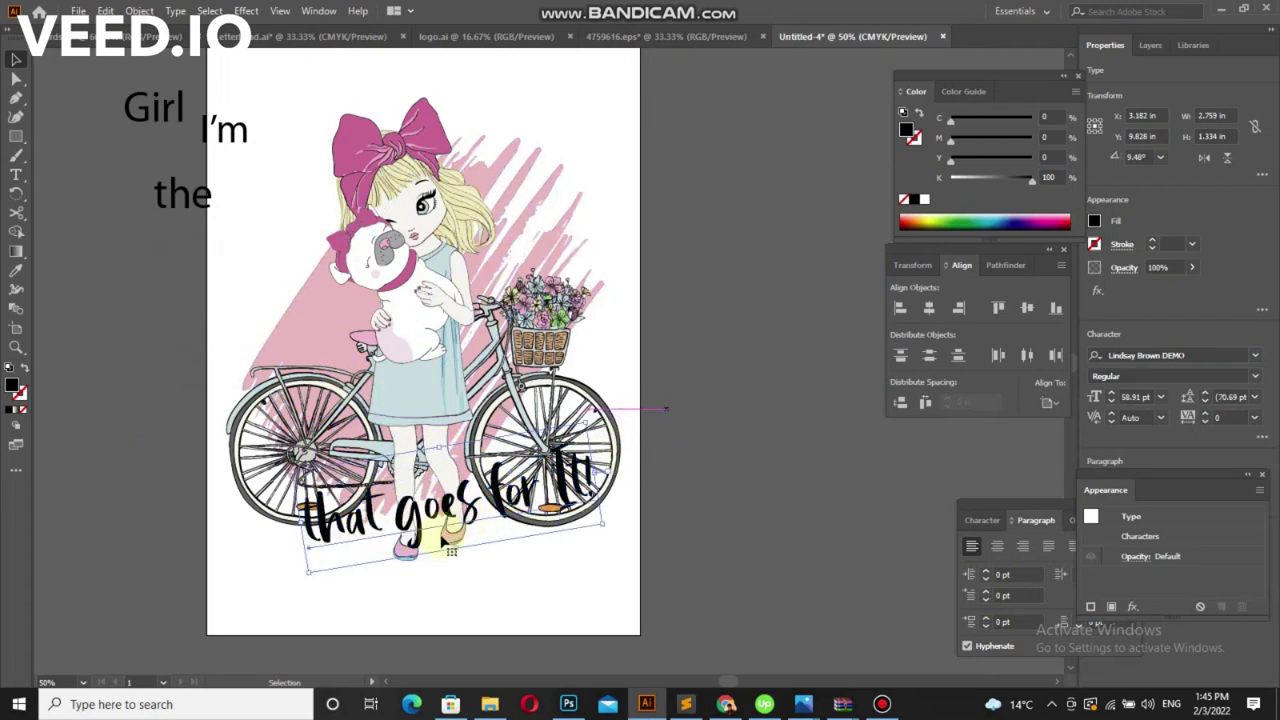
pyautogui.moveTo(466, 503); pyautogui.dragTo(440, 556)
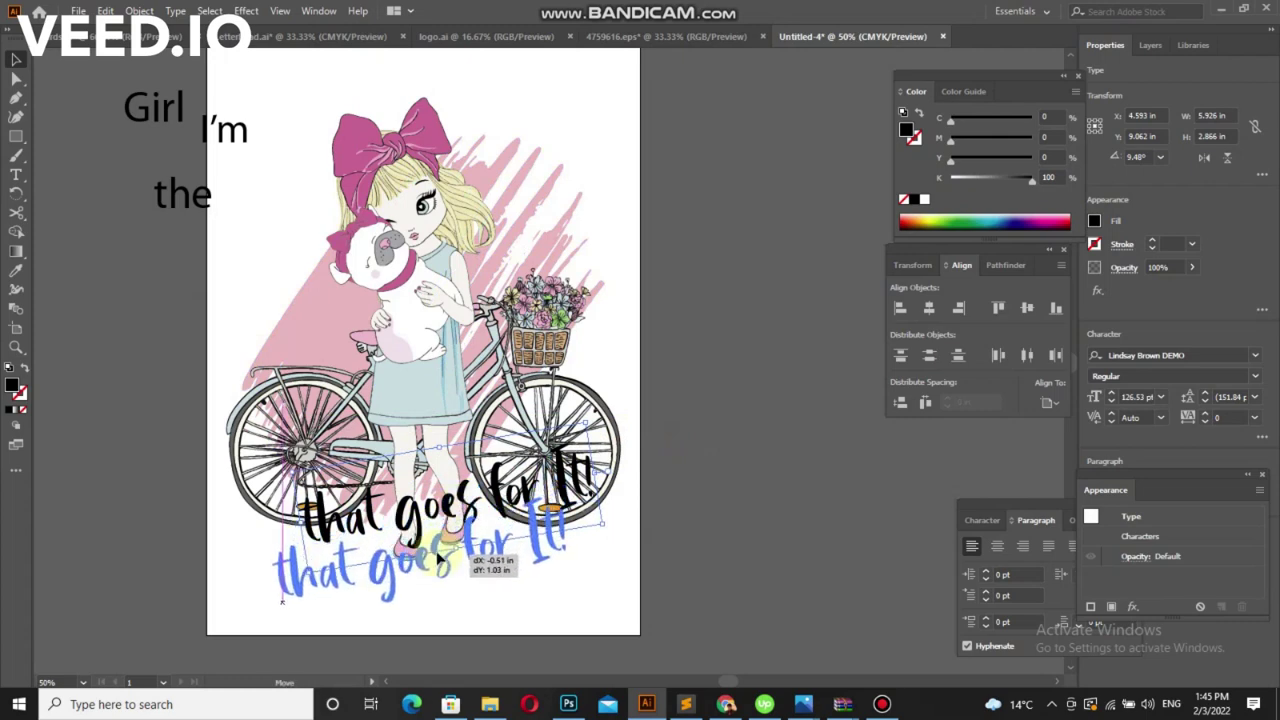
pyautogui.moveTo(438, 556); pyautogui.dragTo(446, 566)
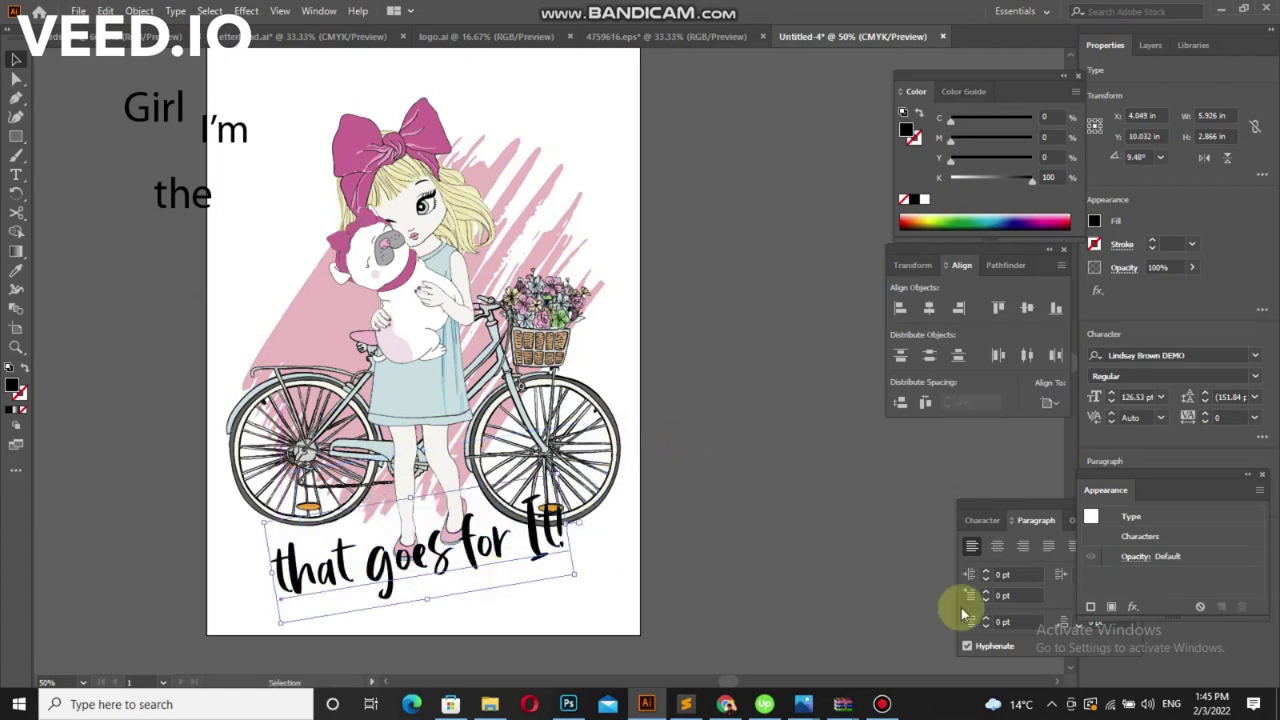
pyautogui.click(928, 311)
pyautogui.click(882, 704)
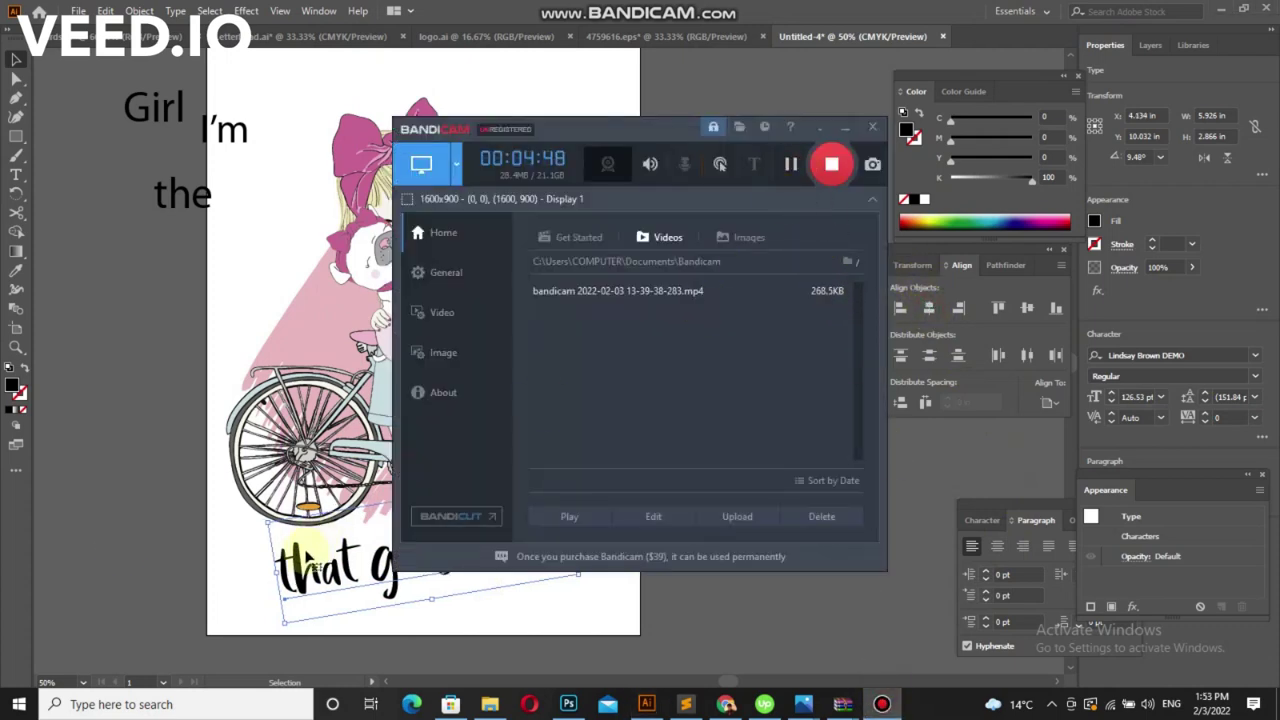
# Enlarge the script line to 138.03 pt, fine-tune its position, and zoom out to 50%
pyautogui.click(798, 172)
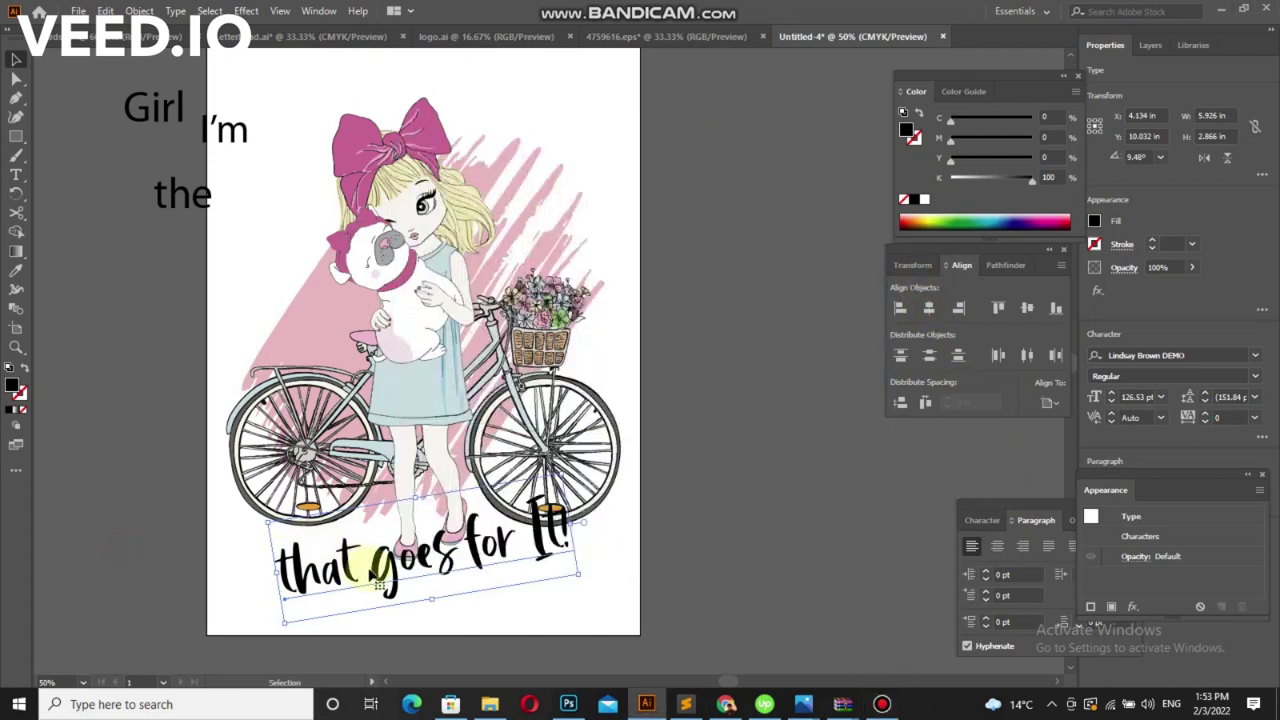
pyautogui.scroll(1, 379, 584)
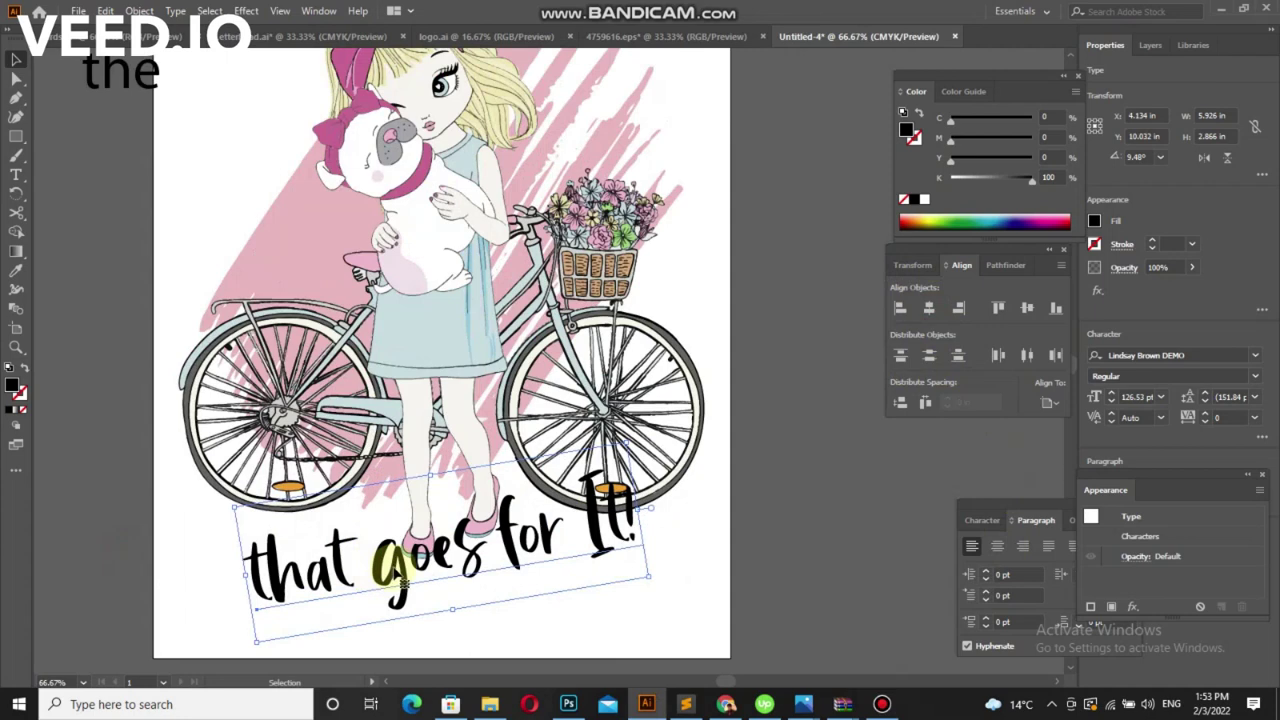
pyautogui.moveTo(398, 572); pyautogui.dragTo(398, 562)
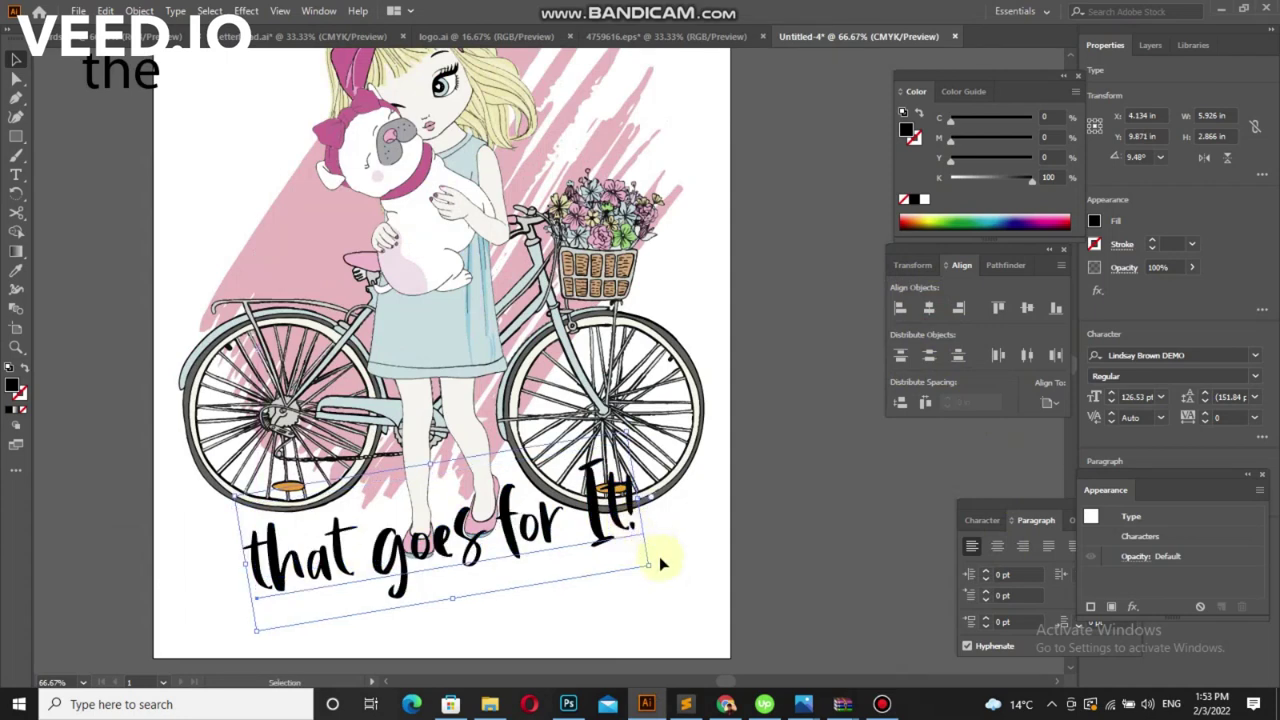
pyautogui.moveTo(650, 567); pyautogui.dragTo(692, 597)
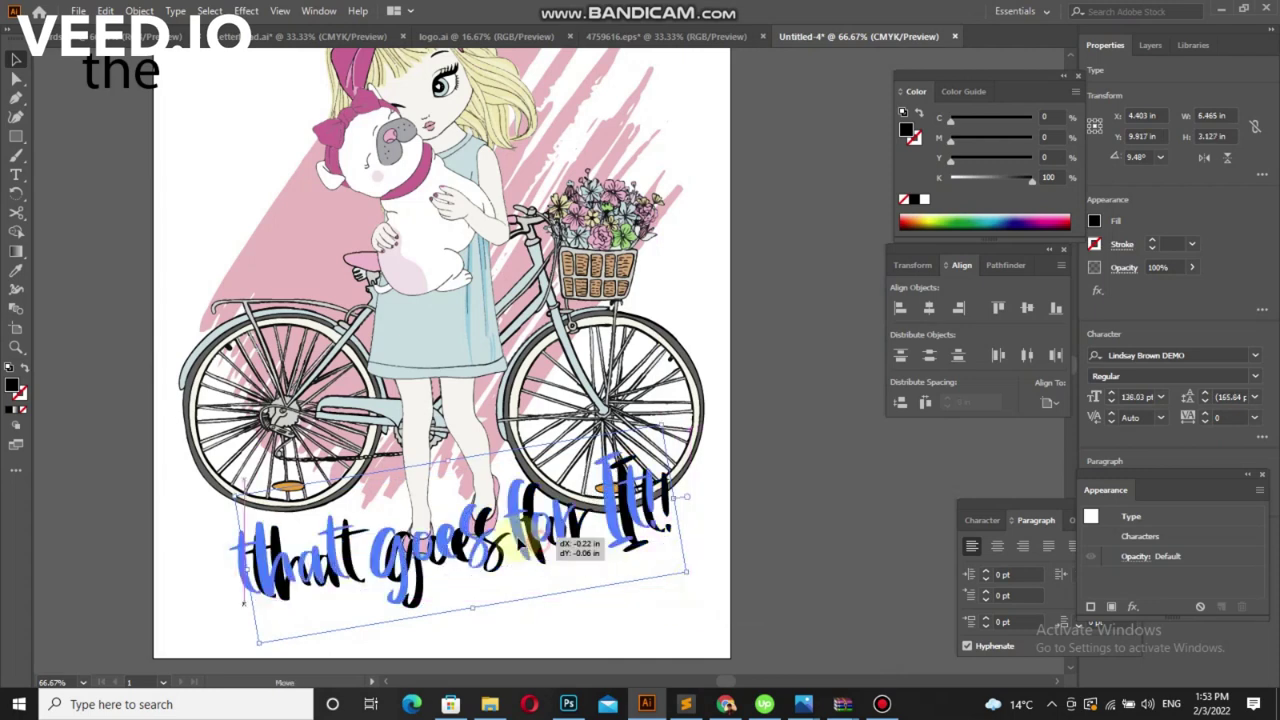
pyautogui.moveTo(545, 550); pyautogui.dragTo(511, 548)
pyautogui.hotkey('ctrl', '-')
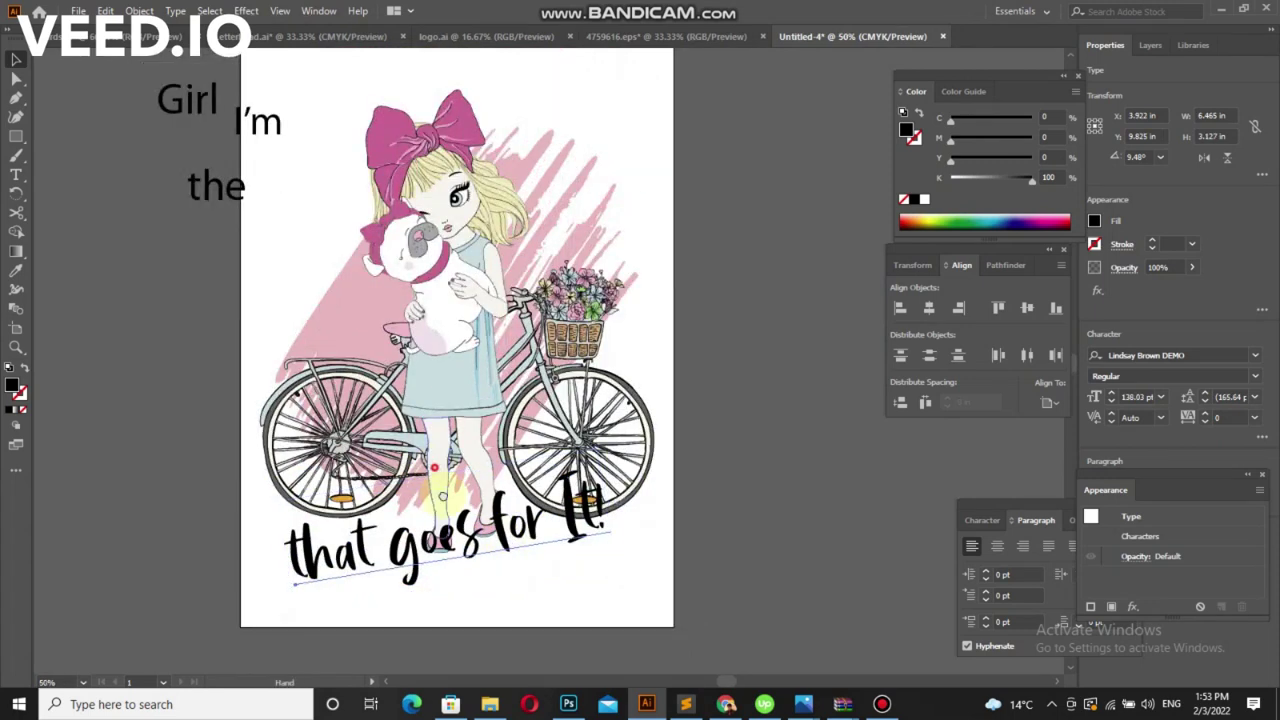
pyautogui.scroll(2, 280, 280)
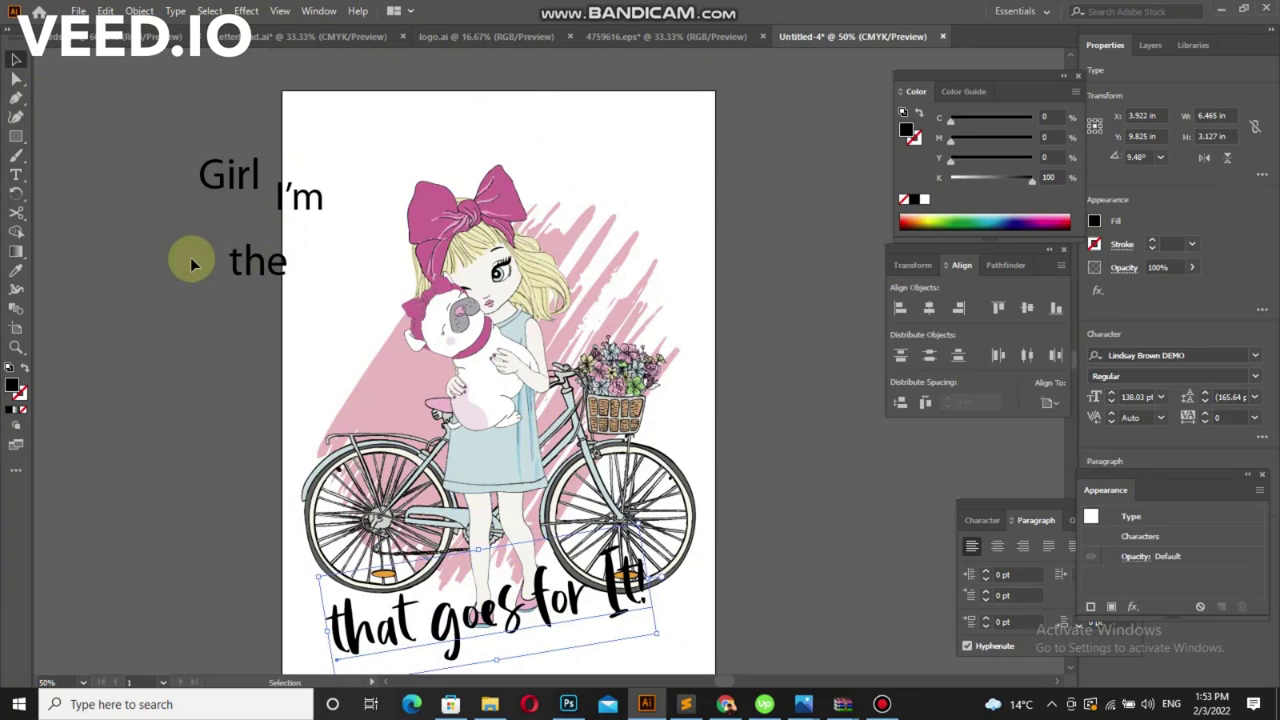
# Give Girl, I'm and the the script font of 'that goes for It!' with the Eyedropper
pyautogui.click(302, 203)
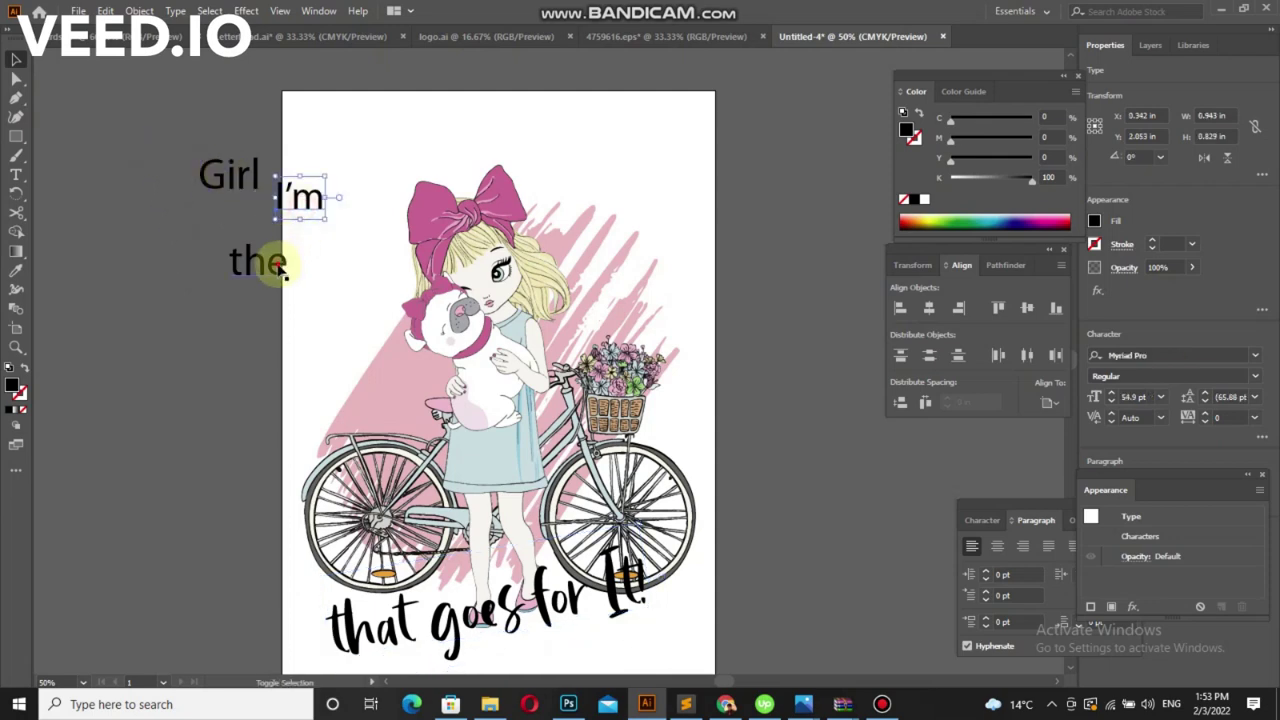
pyautogui.keyDown('shift'); pyautogui.click(280, 268); pyautogui.keyUp('shift')
pyautogui.keyDown('shift'); pyautogui.click(229, 177); pyautogui.keyUp('shift')
pyautogui.click(16, 270)
pyautogui.click(434, 560)
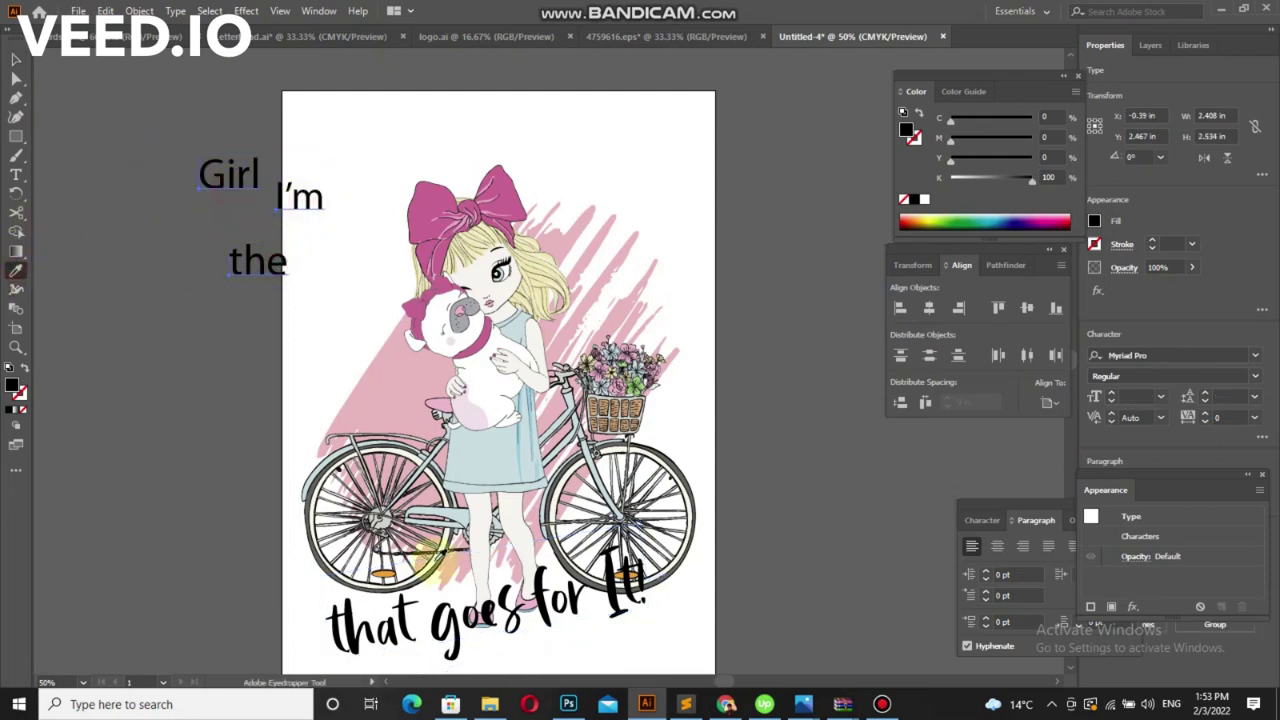
pyautogui.click(437, 602)
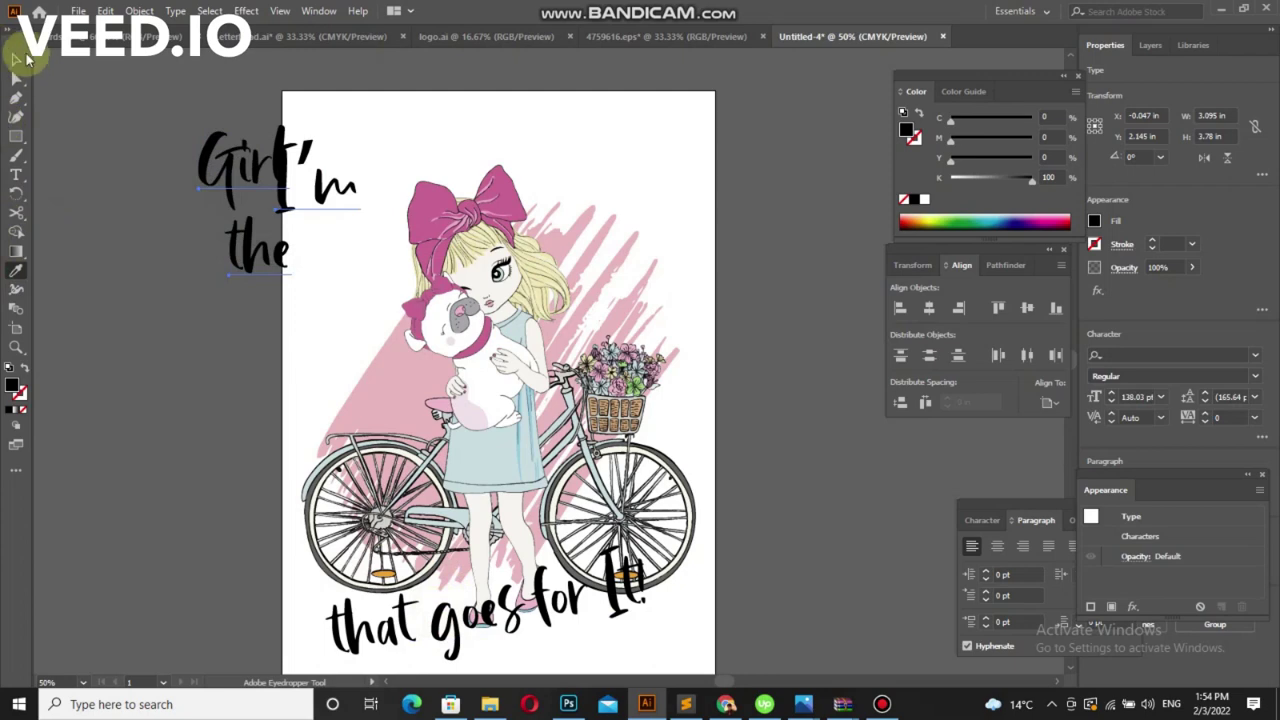
# Move I'm onto the artboard above the girl's bow
pyautogui.click(16, 59)
pyautogui.click(355, 218)
pyautogui.moveTo(334, 196)
pyautogui.mouseDown()
pyautogui.moveTo(400, 248)
pyautogui.moveTo(447, 213)
pyautogui.mouseUp()
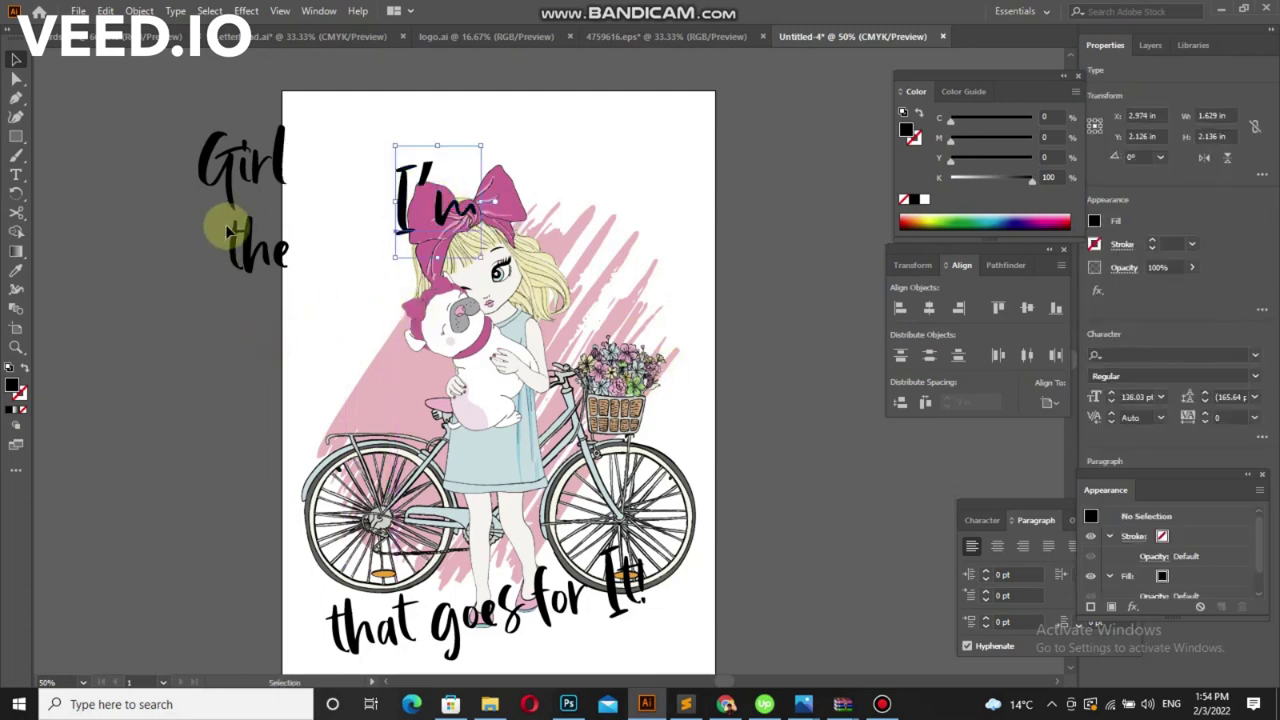
# Place 'the' and 'Girl' beside the girl's head, tilting 'the' about 11°
pyautogui.click(240, 240)
pyautogui.moveTo(258, 248)
pyautogui.mouseDown()
pyautogui.moveTo(416, 276)
pyautogui.moveTo(548, 262)
pyautogui.moveTo(405, 272)
pyautogui.mouseUp()
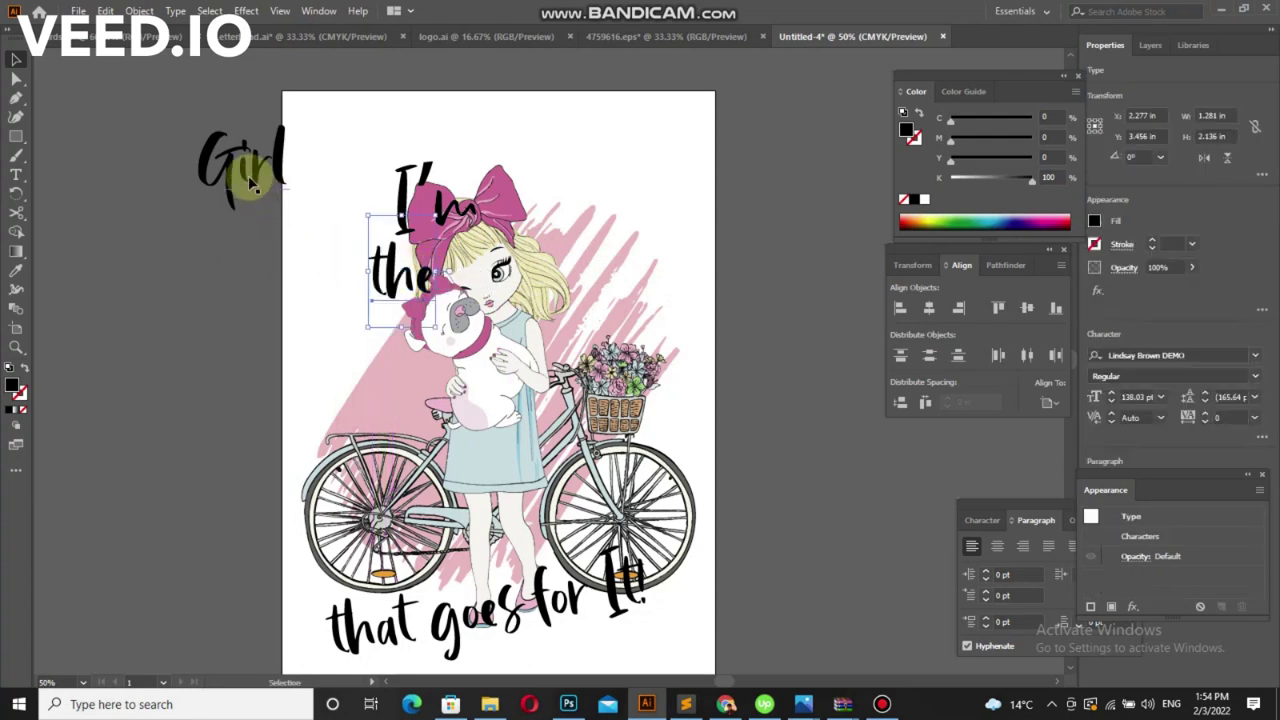
pyautogui.moveTo(263, 179)
pyautogui.mouseDown()
pyautogui.moveTo(636, 272)
pyautogui.moveTo(584, 250)
pyautogui.mouseUp()
pyautogui.click(372, 257)
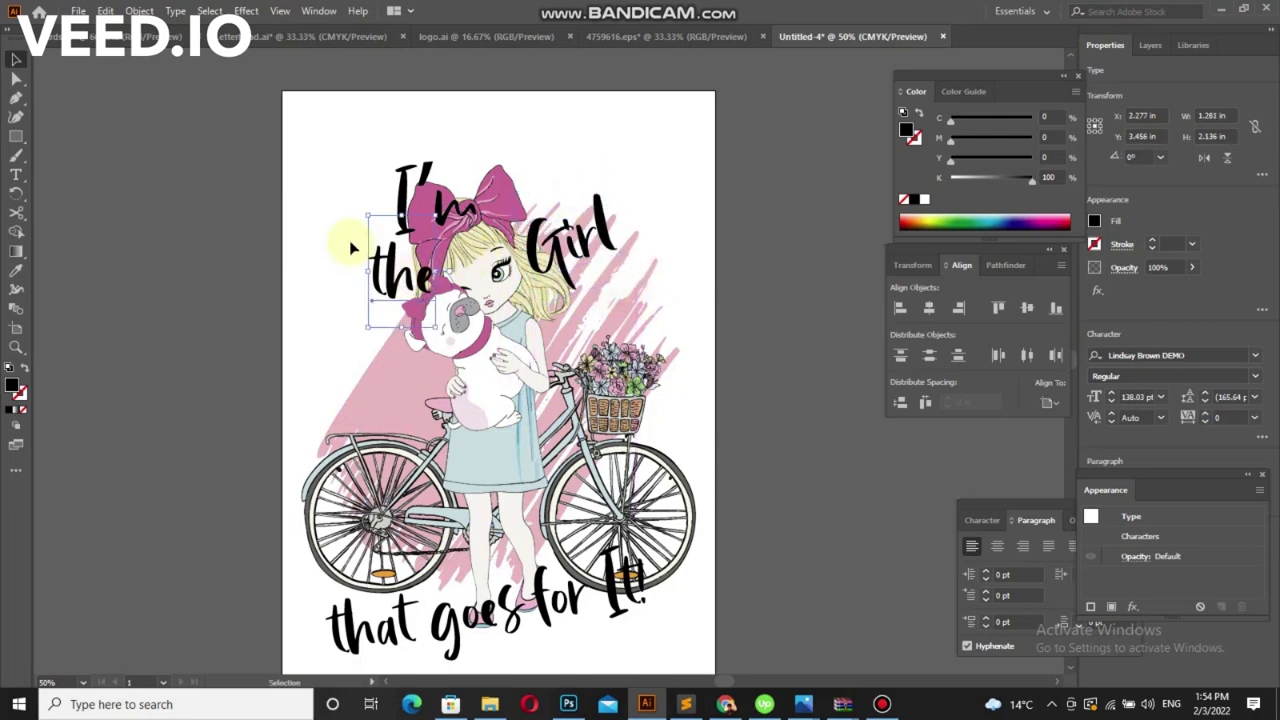
pyautogui.moveTo(349, 240); pyautogui.dragTo(344, 251)
pyautogui.moveTo(400, 289); pyautogui.dragTo(393, 292)
pyautogui.click(694, 305)
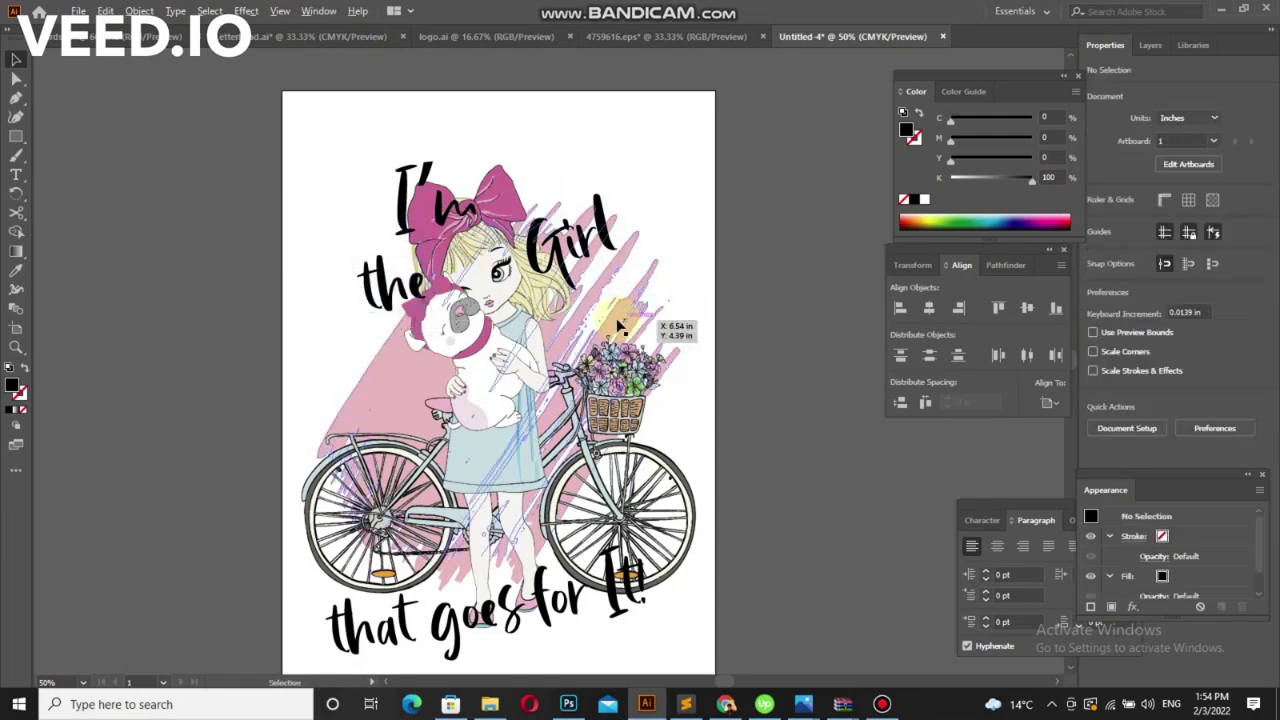
# Raise I'm above the bow and tilt it about 9.87°
pyautogui.moveTo(458, 210)
pyautogui.mouseDown()
pyautogui.moveTo(478, 188)
pyautogui.moveTo(466, 190)
pyautogui.mouseUp()
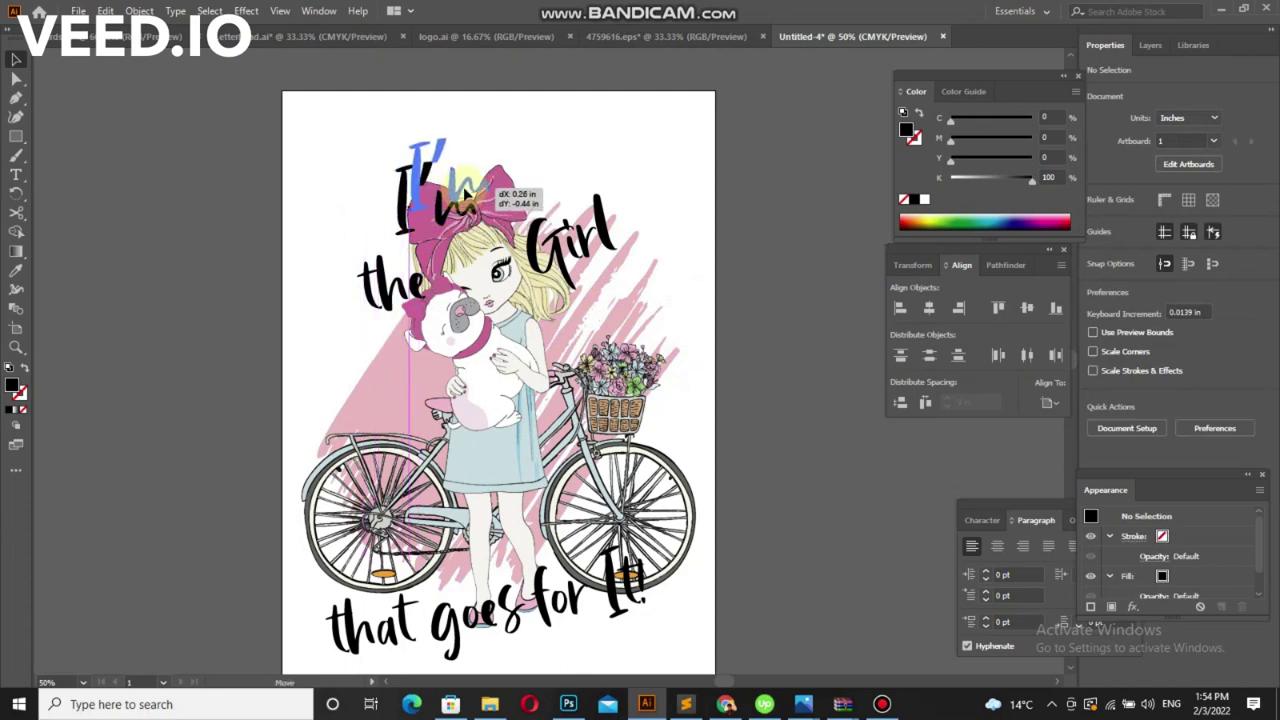
pyautogui.moveTo(470, 192); pyautogui.dragTo(470, 190)
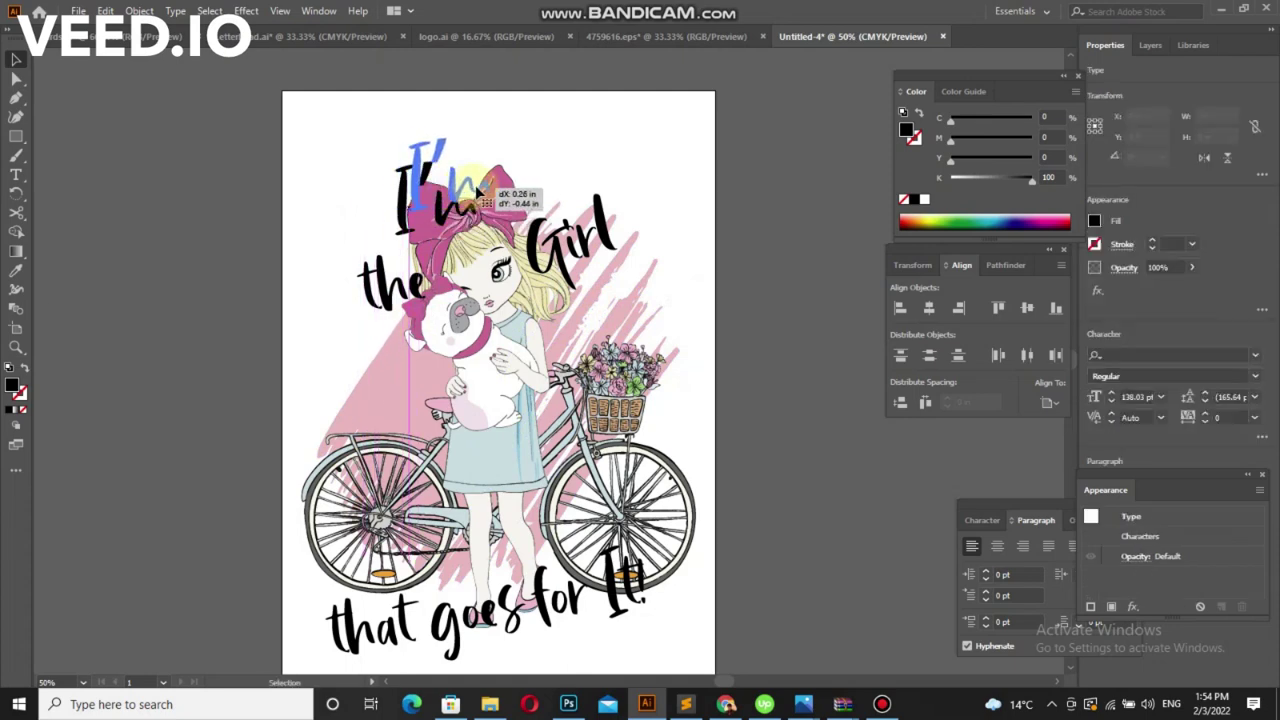
pyautogui.moveTo(498, 118); pyautogui.dragTo(493, 102)
pyautogui.click(664, 218)
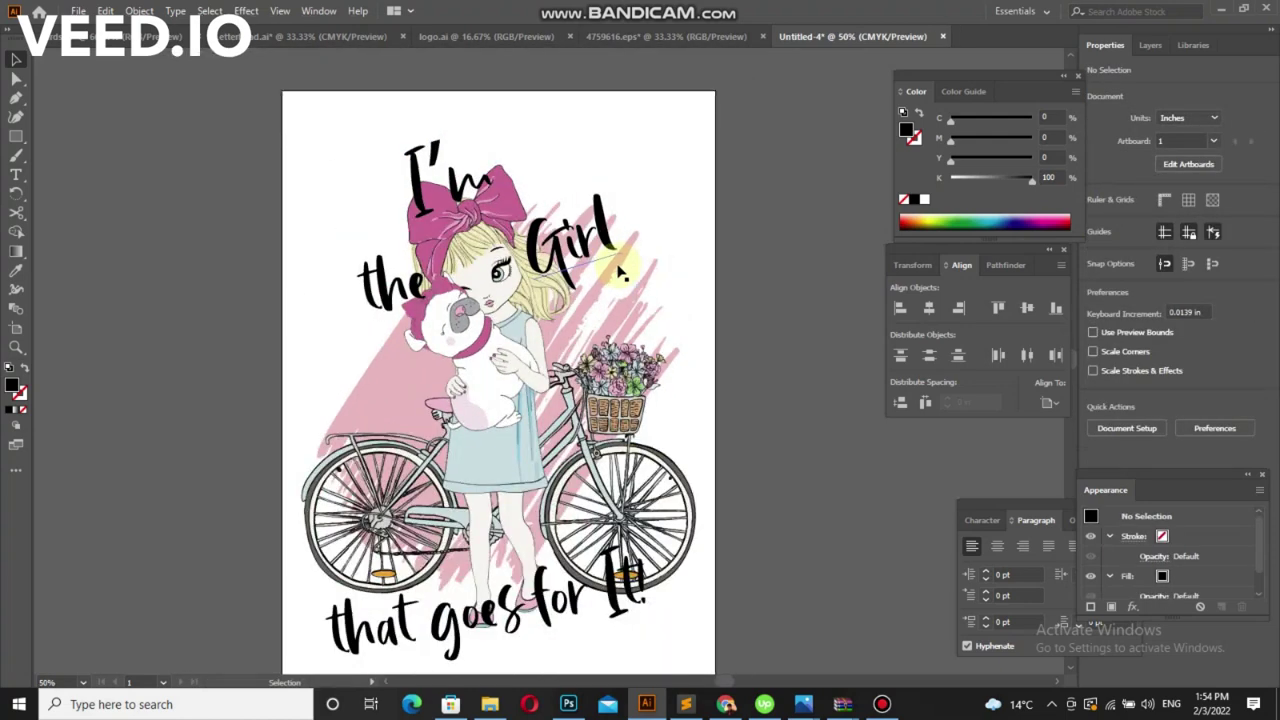
pyautogui.click(385, 282)
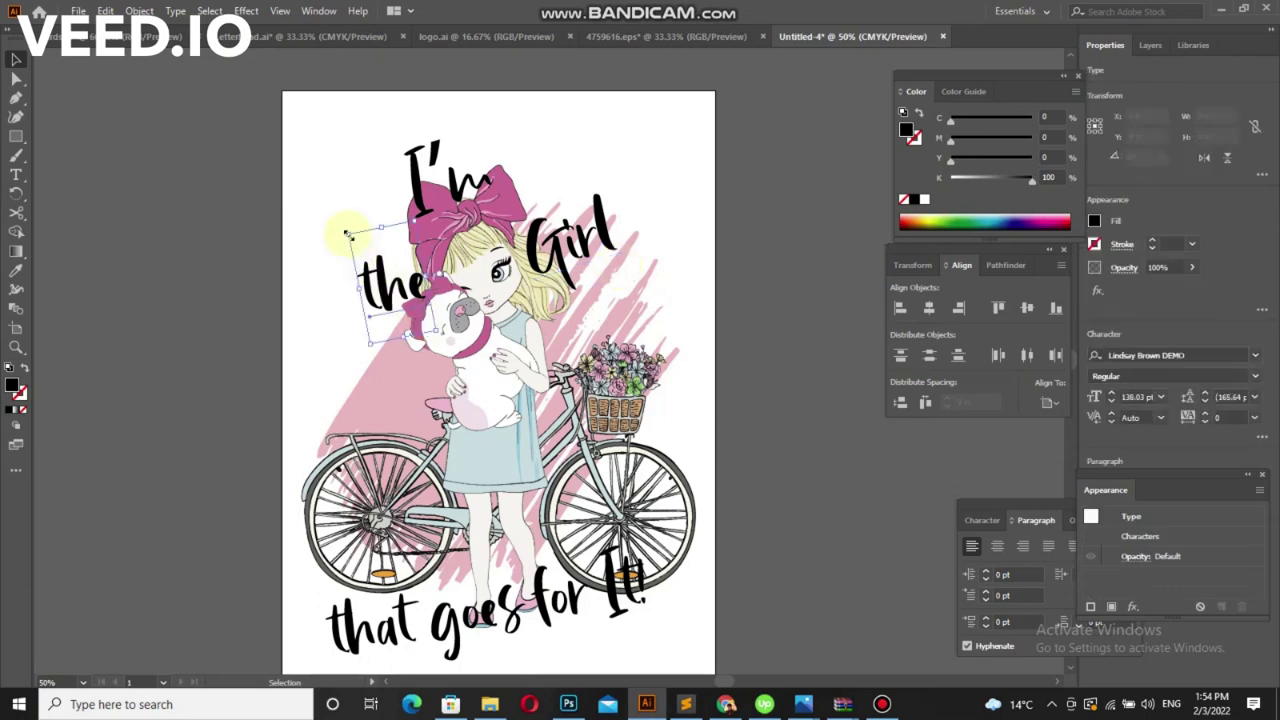
# Enlarge 'the' and adjust Girl beside the girl's hair
pyautogui.moveTo(343, 220); pyautogui.dragTo(321, 201)
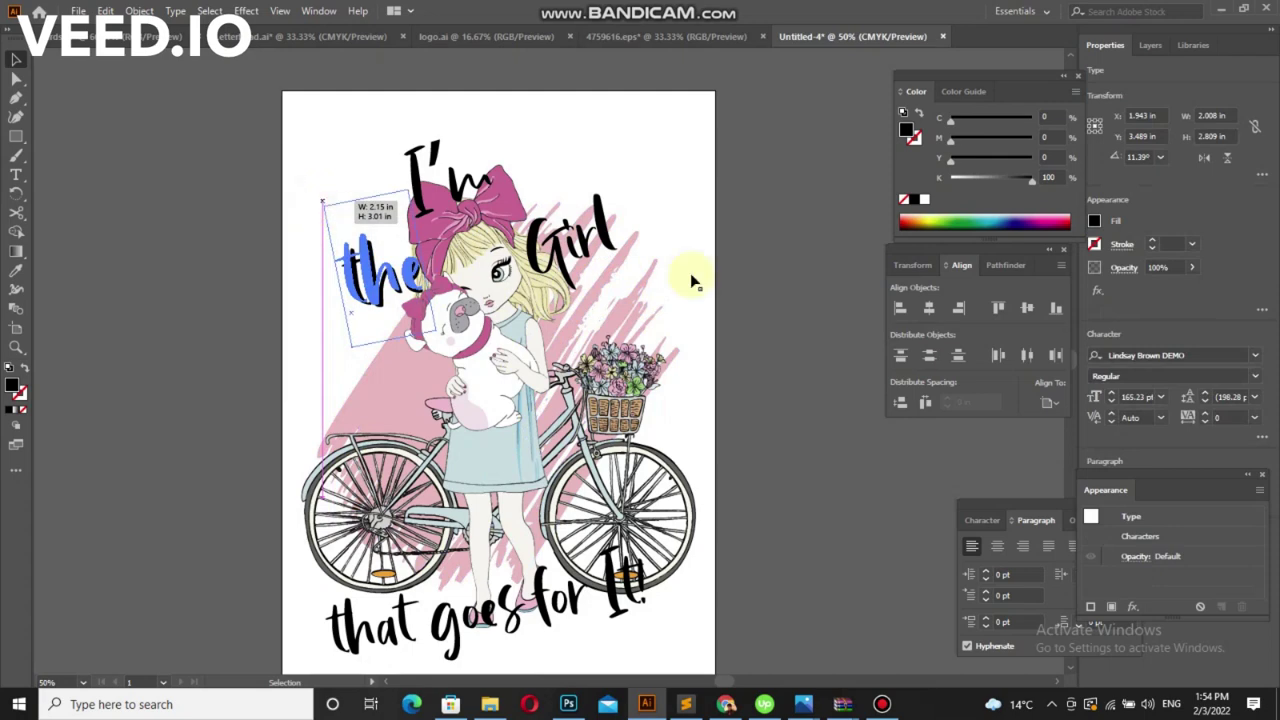
pyautogui.click(600, 235)
pyautogui.moveTo(625, 185); pyautogui.dragTo(598, 172)
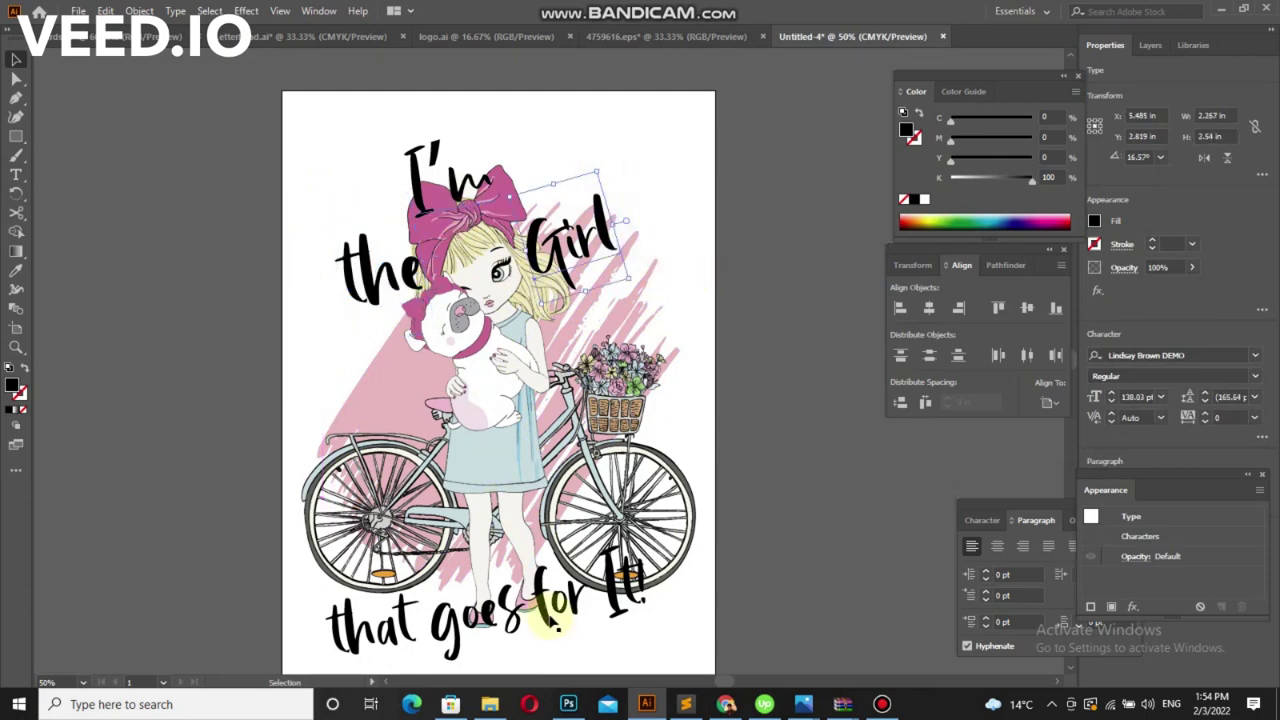
# Enlarge 'that goes for It!' and centre it horizontally on the artboard
pyautogui.click(640, 605)
pyautogui.moveTo(660, 633); pyautogui.dragTo(721, 640)
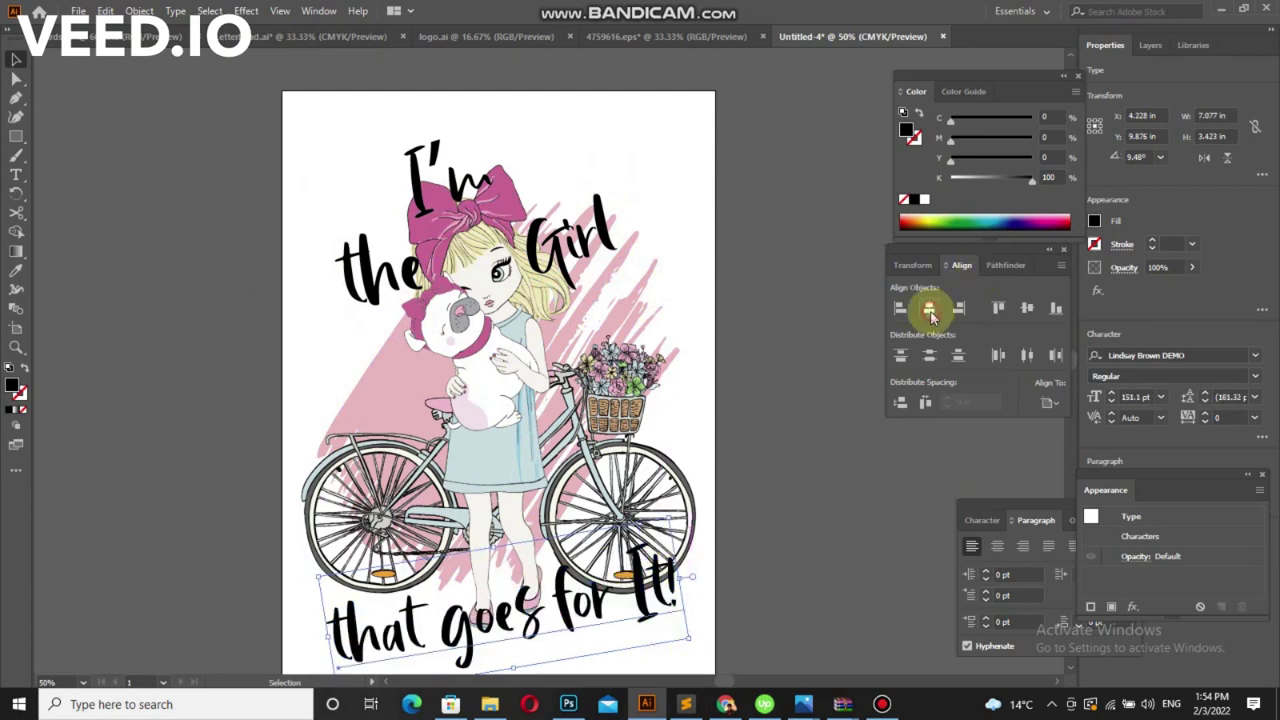
pyautogui.click(930, 310)
pyautogui.scroll(-2, 531, 350)
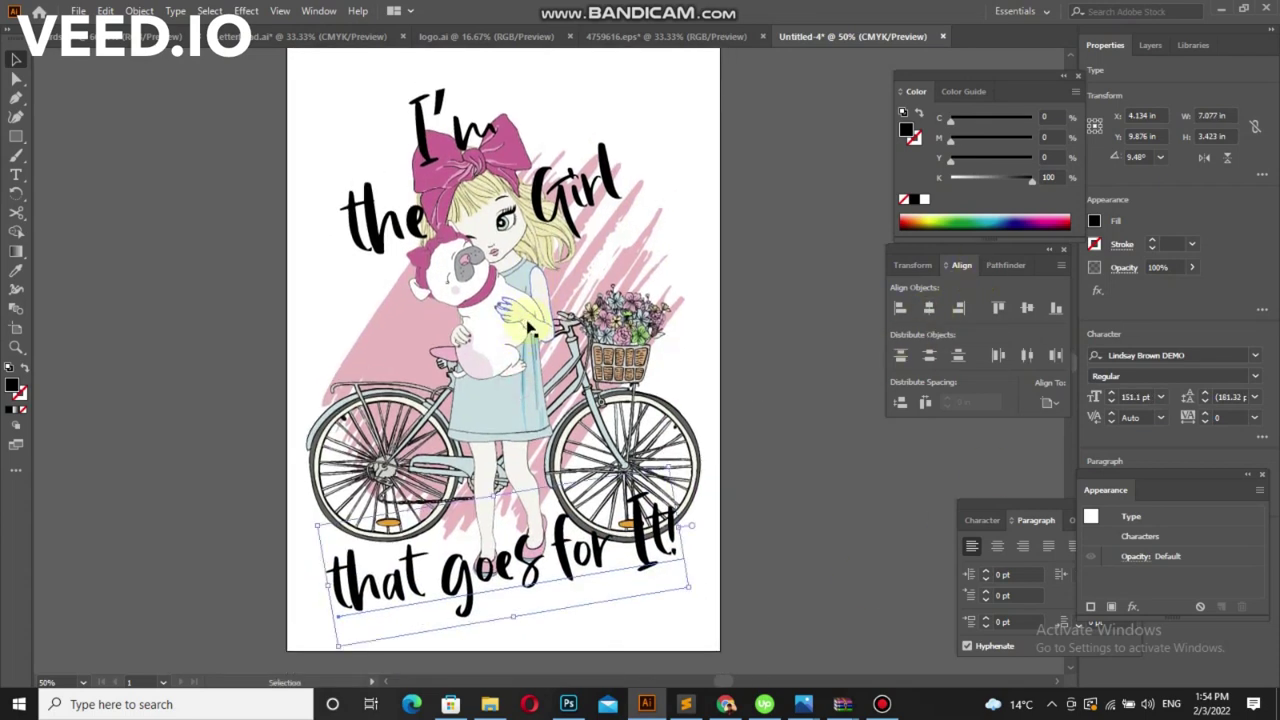
pyautogui.keyDown('alt'); pyautogui.scroll(1, 531, 333); pyautogui.keyUp('alt')
pyautogui.scroll(-1, 538, 372)
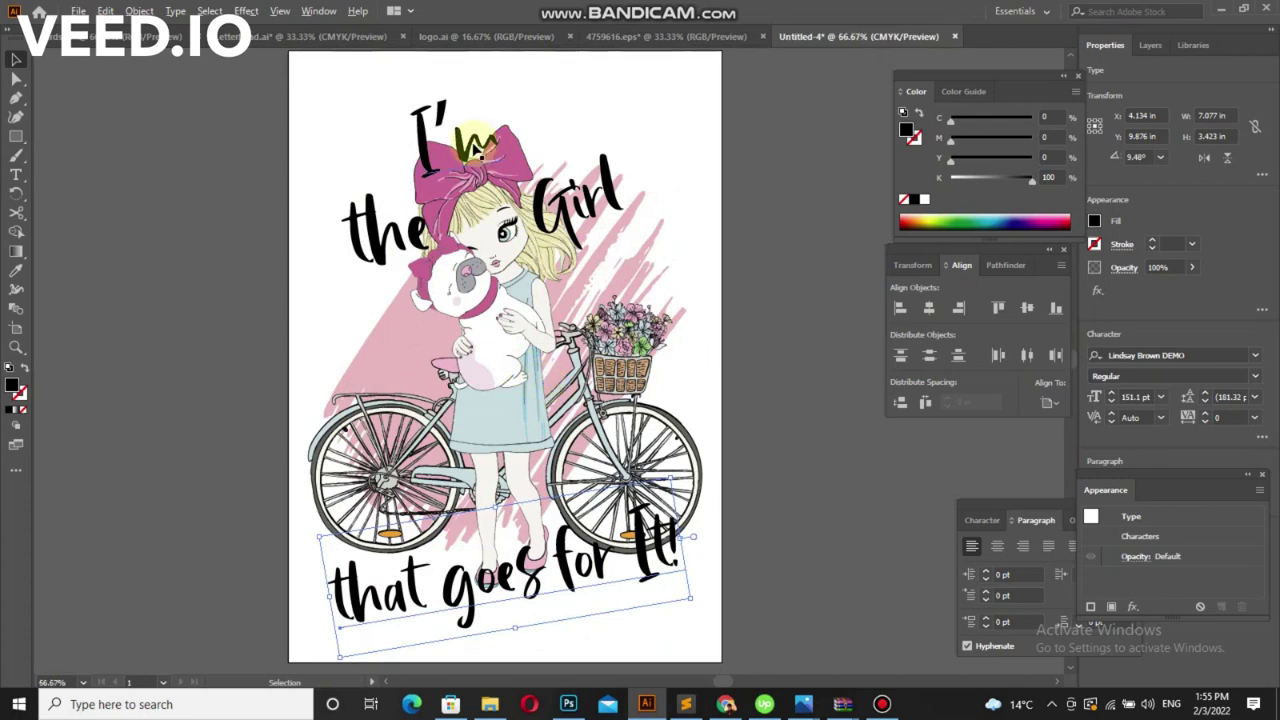
pyautogui.scroll(1, 478, 148)
pyautogui.scroll(1, 372, 430)
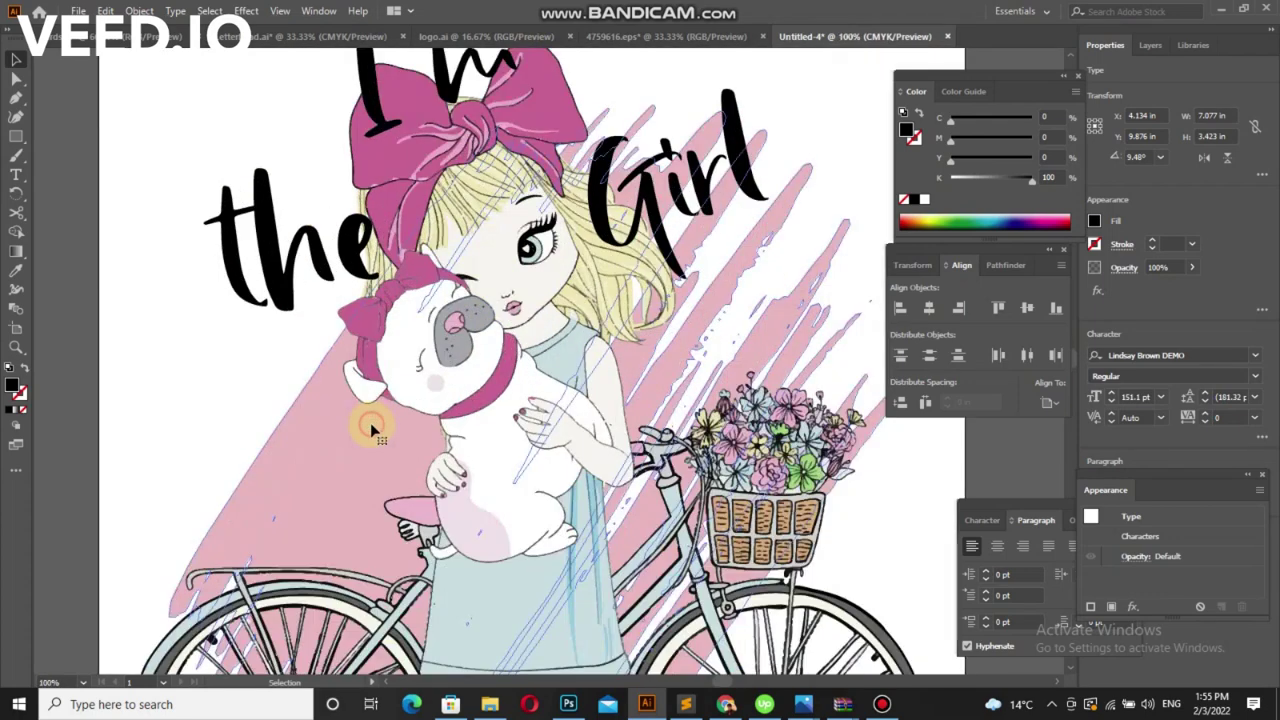
# Rotate the pink brush stroke further clockwise and re-align it on the artboard
pyautogui.click(371, 430)
pyautogui.scroll(-1, 371, 430)
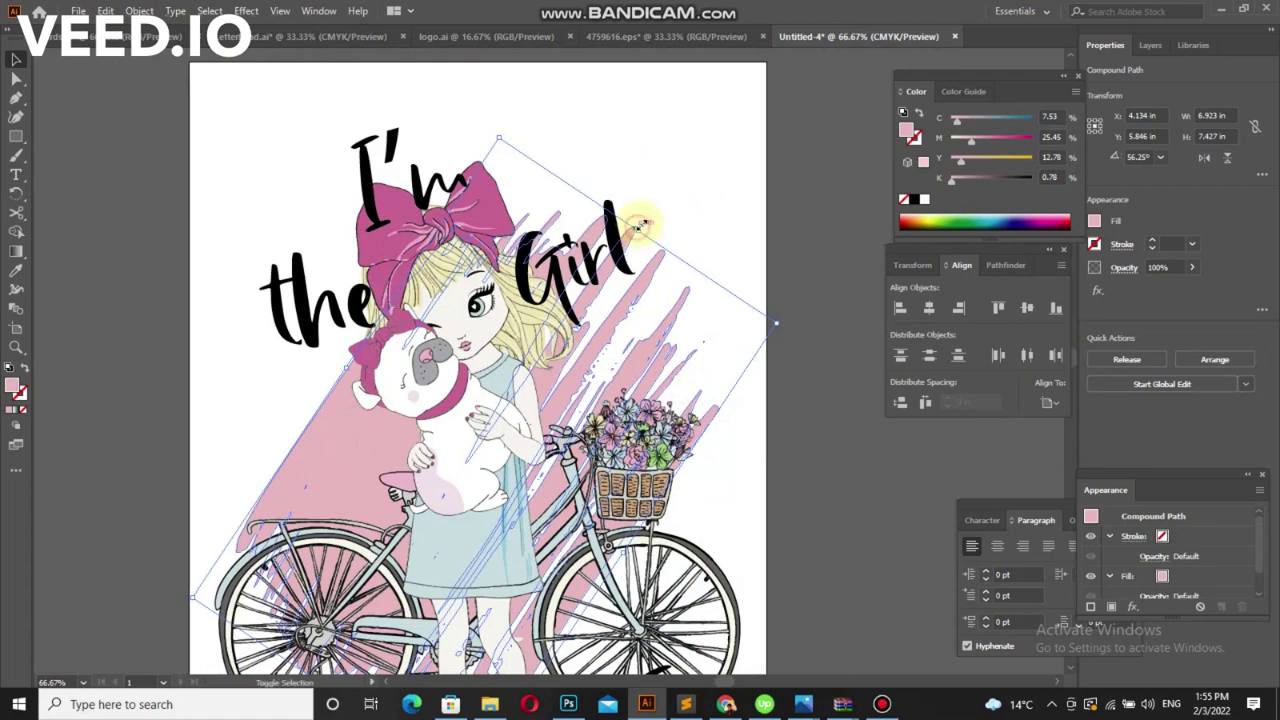
pyautogui.moveTo(640, 225); pyautogui.dragTo(690, 225)
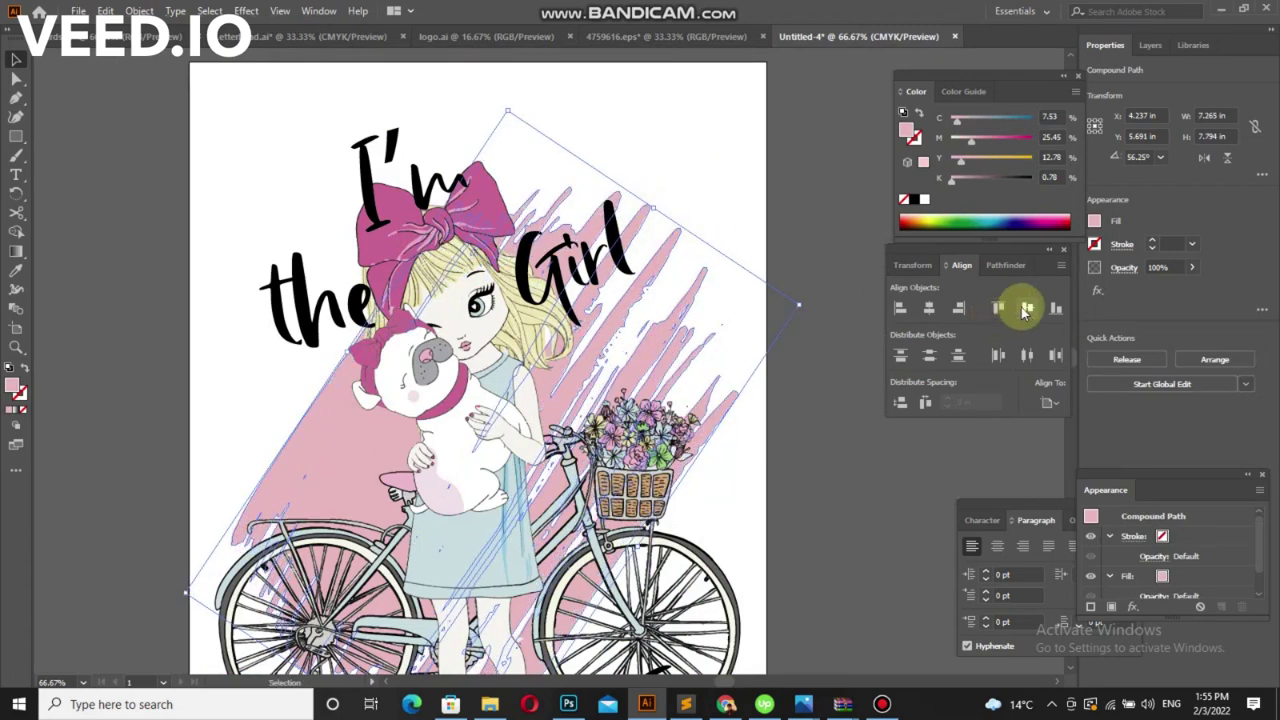
pyautogui.click(929, 306)
pyautogui.click(805, 400)
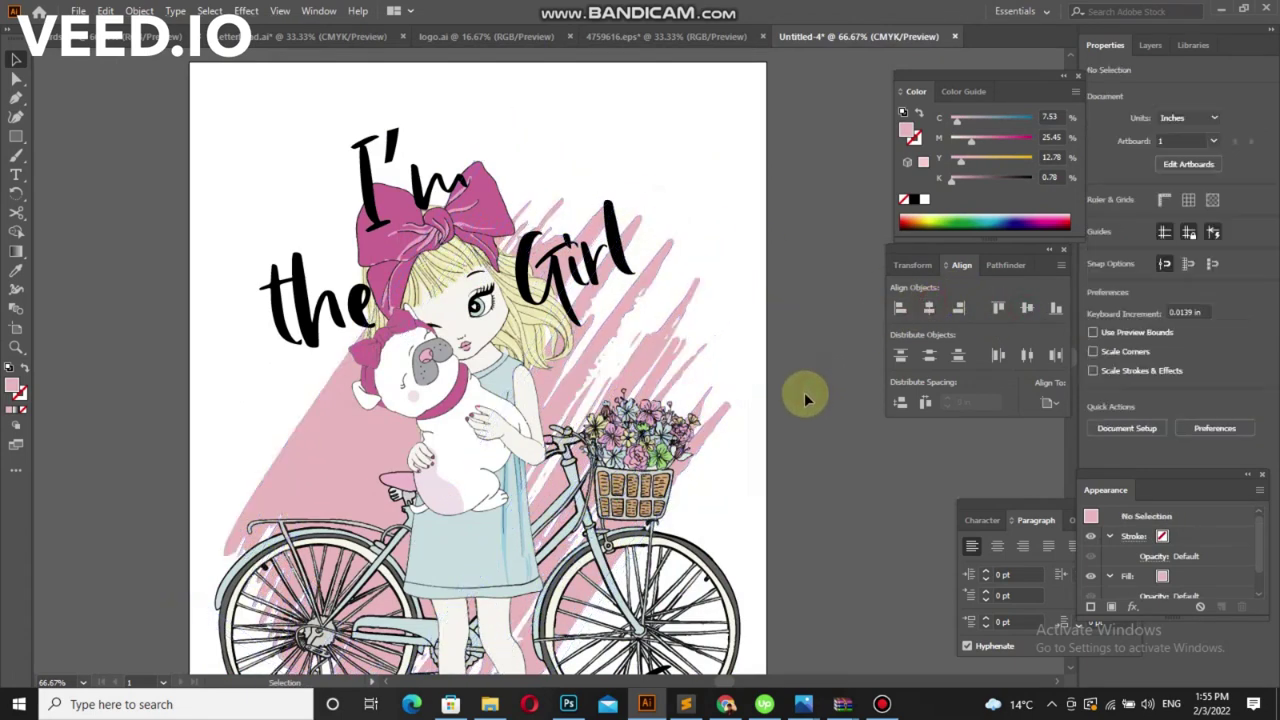
pyautogui.click(401, 199)
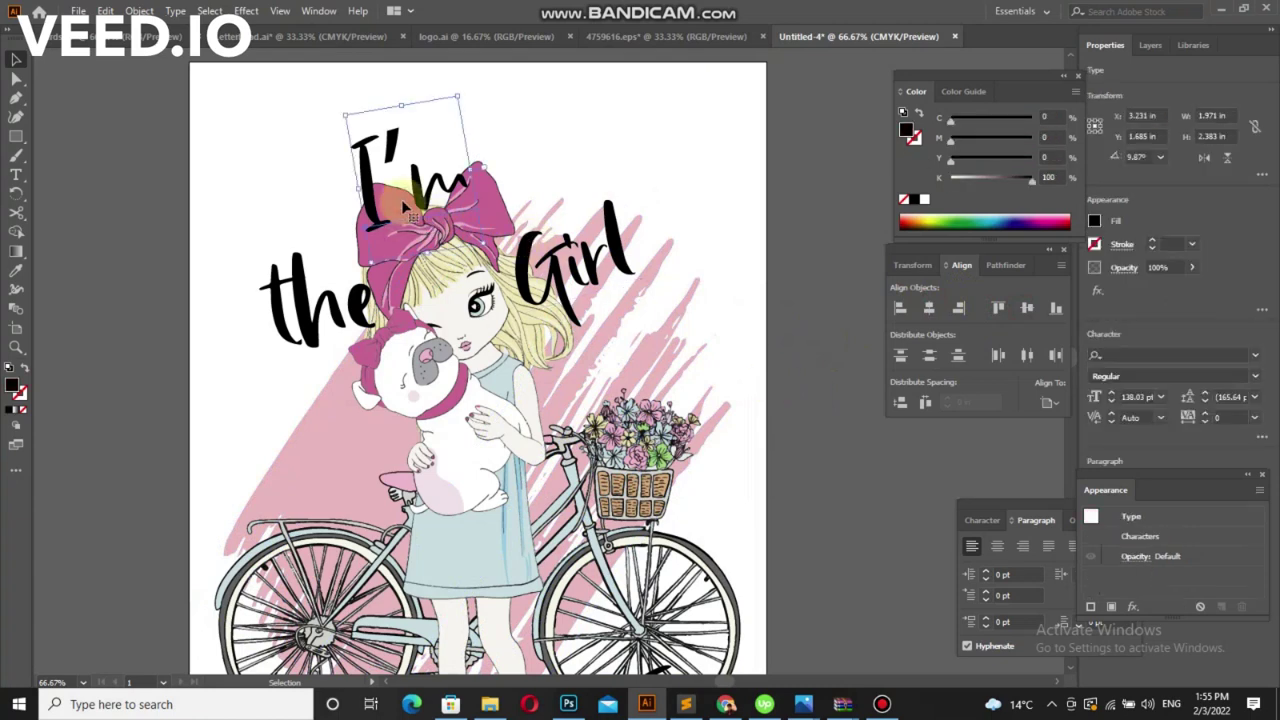
# Scale I'm down, nudge it into place, and slide 'the' up next to Girl
pyautogui.scroll(-1, 401, 199)
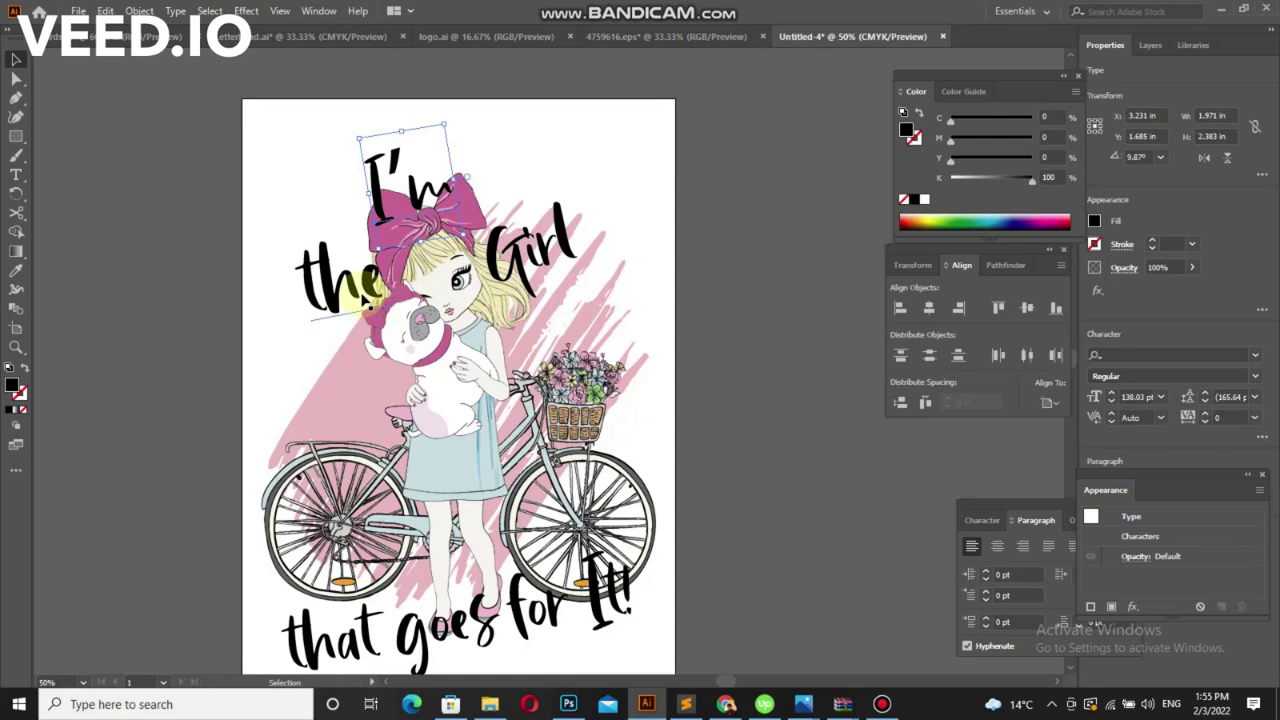
pyautogui.click(366, 303)
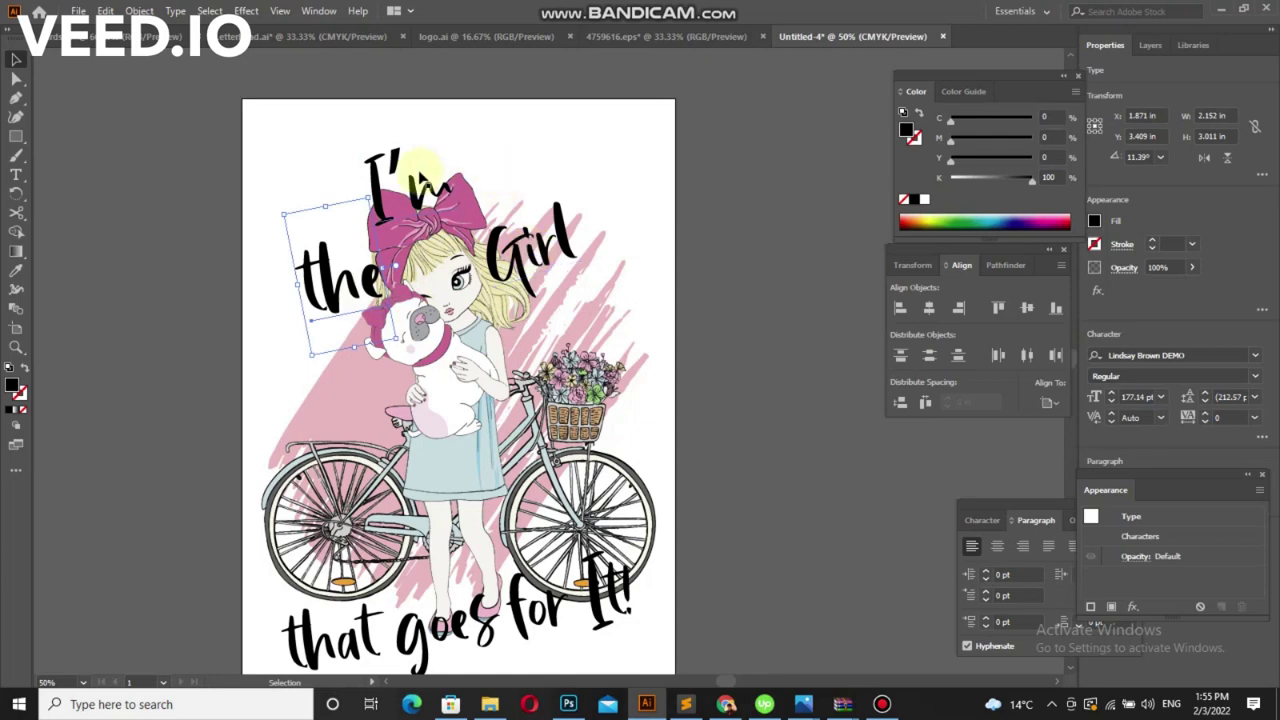
pyautogui.click(420, 190)
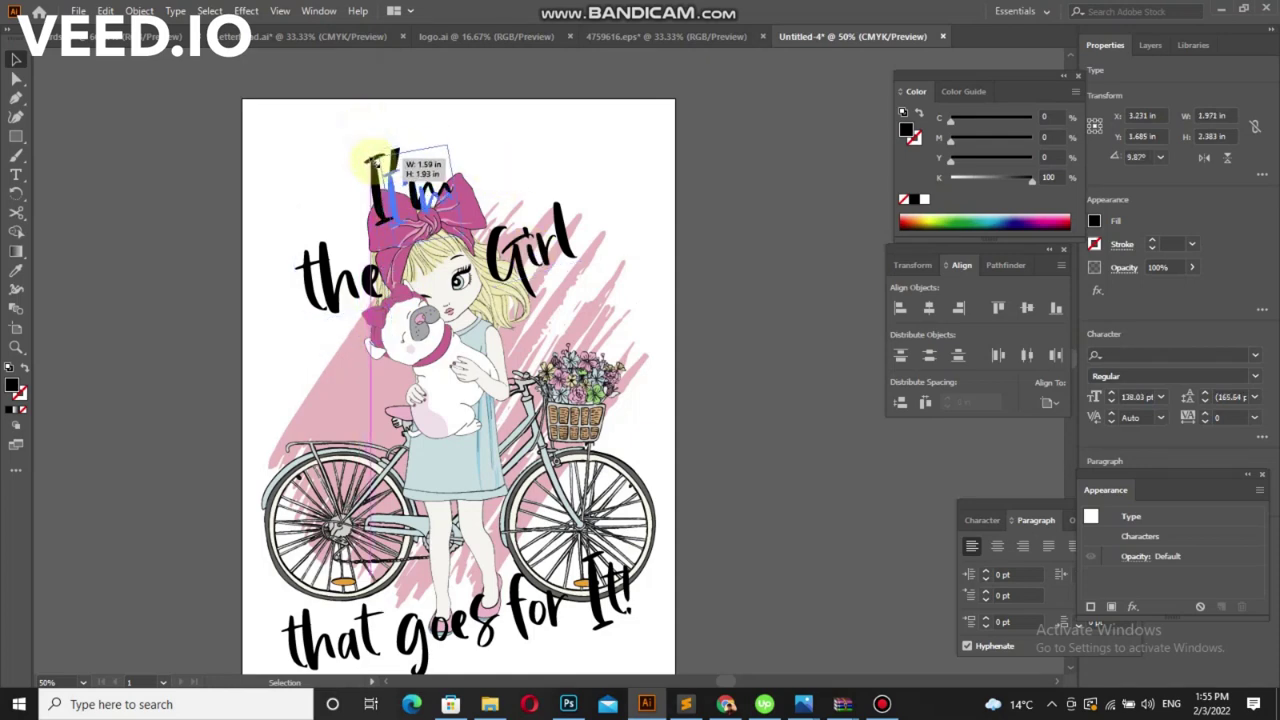
pyautogui.moveTo(360, 141); pyautogui.dragTo(388, 160)
pyautogui.moveTo(440, 200); pyautogui.dragTo(426, 195)
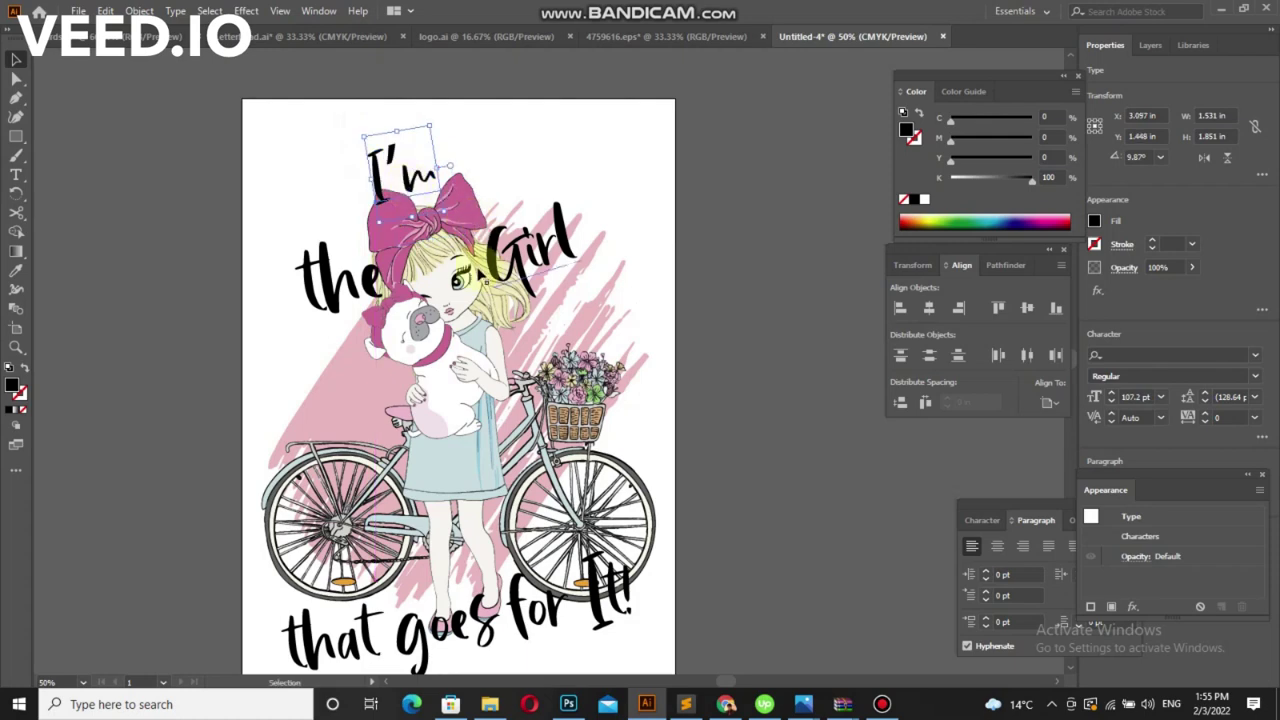
pyautogui.moveTo(367, 281)
pyautogui.mouseDown()
pyautogui.moveTo(515, 233)
pyautogui.moveTo(590, 237)
pyautogui.moveTo(583, 193)
pyautogui.moveTo(585, 222)
pyautogui.mouseUp()
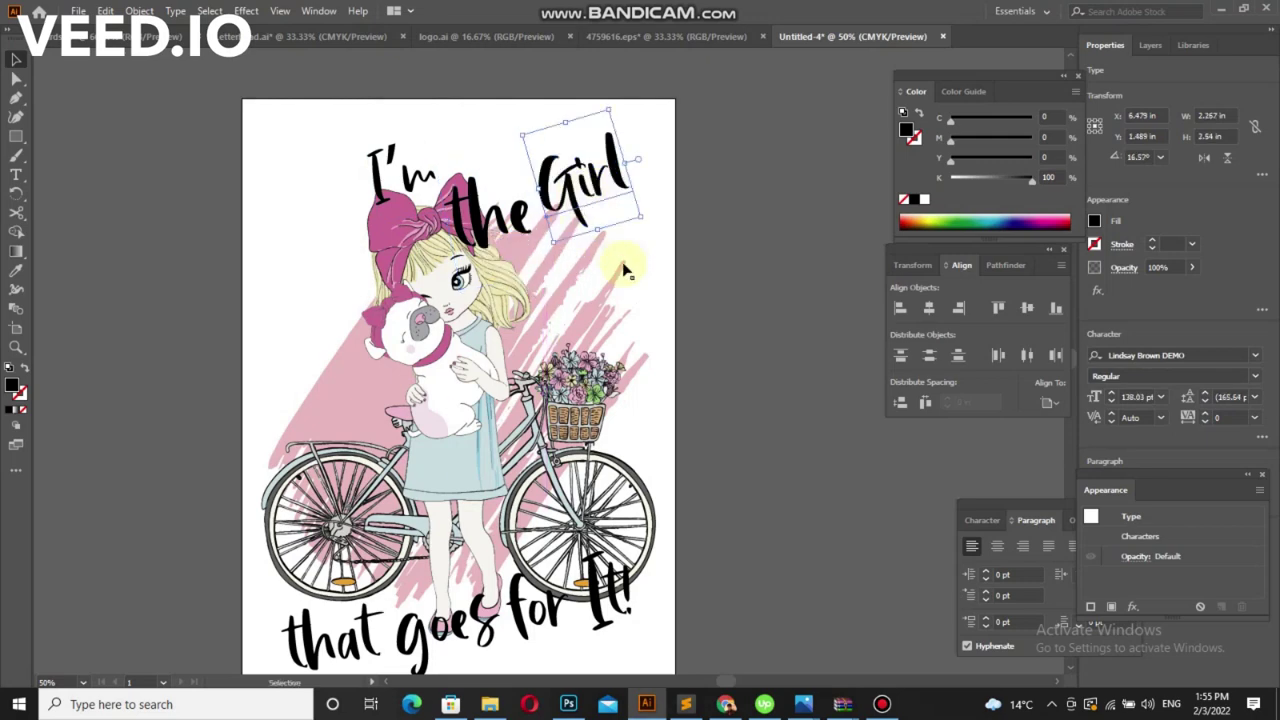
pyautogui.click(690, 290)
pyautogui.scroll(-1, 694, 296)
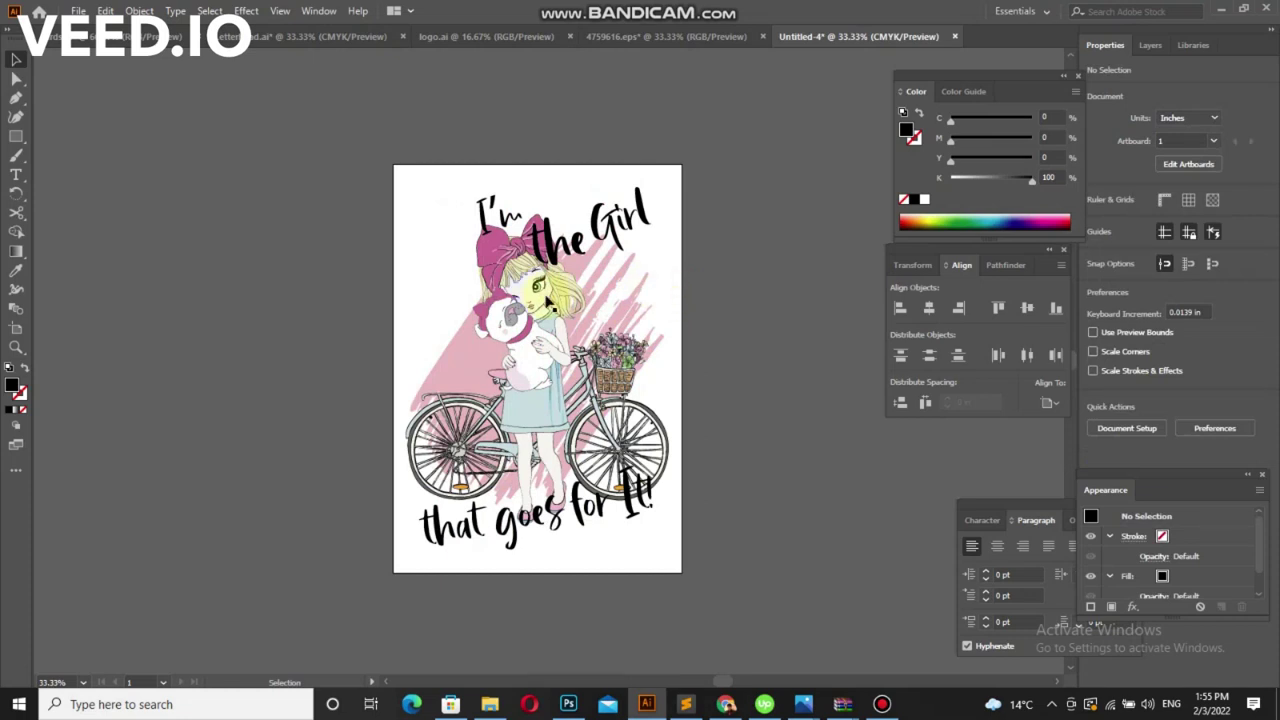
# Group the pink brush strokes together with all three slogan text lines
pyautogui.click(519, 240)
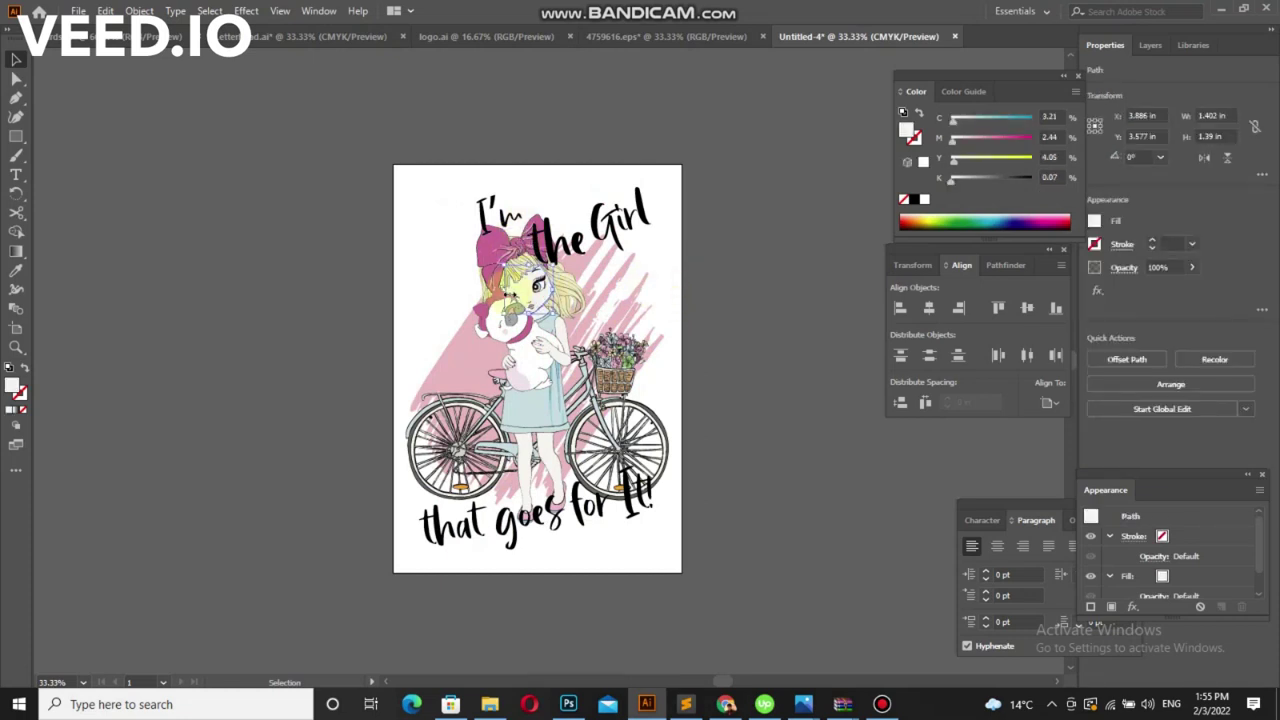
pyautogui.scroll(1, 512, 293)
pyautogui.click(462, 402)
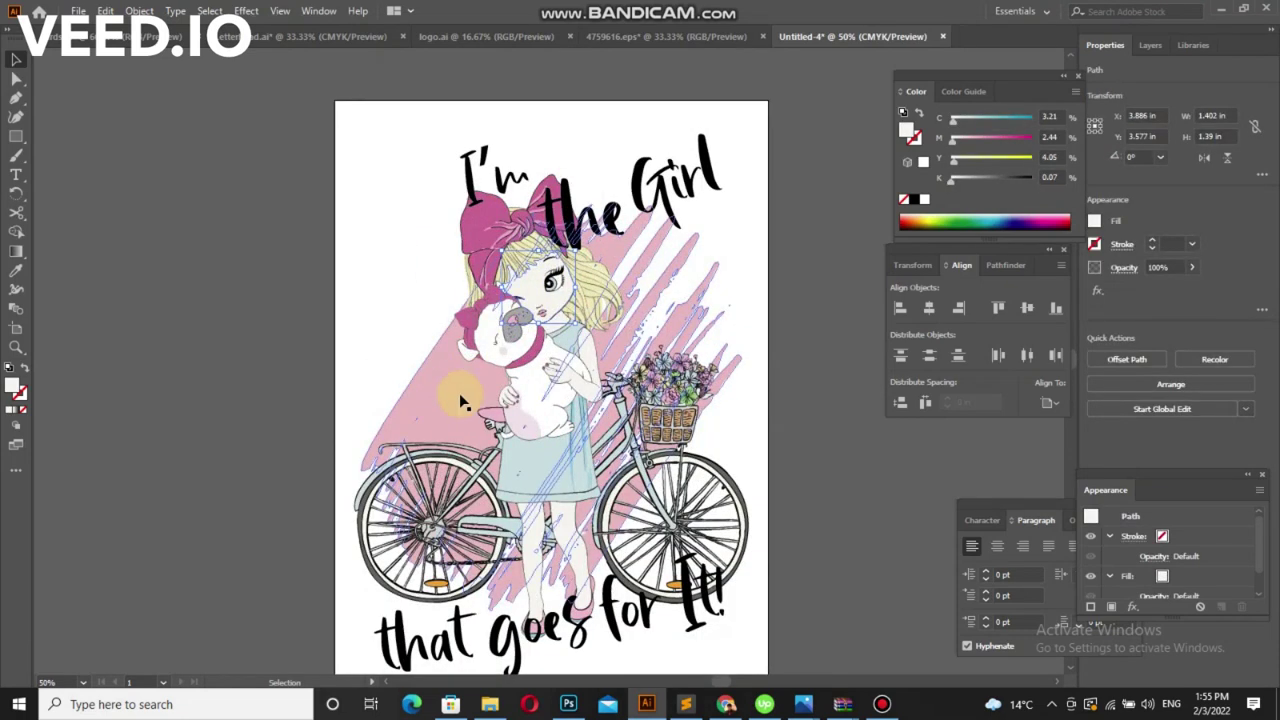
pyautogui.click(459, 400)
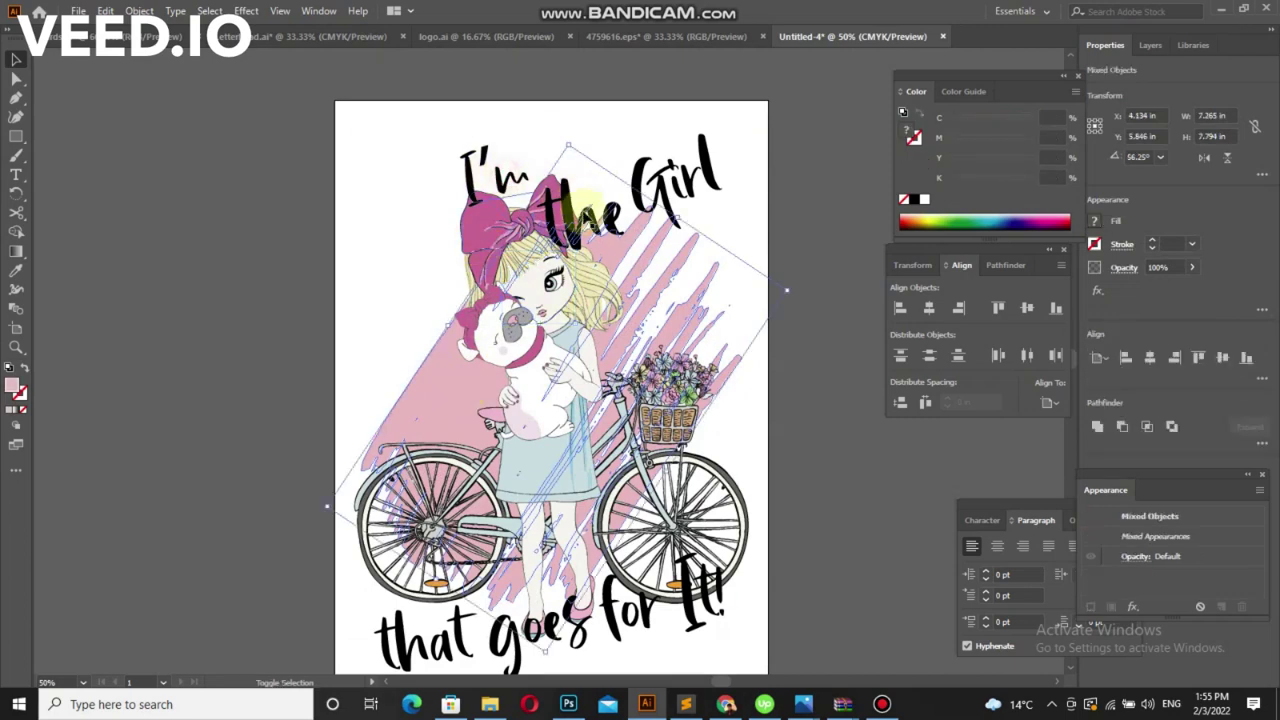
pyautogui.keyDown('shift'); pyautogui.click(570, 205); pyautogui.keyUp('shift')
pyautogui.keyDown('shift'); pyautogui.click(708, 165); pyautogui.keyUp('shift')
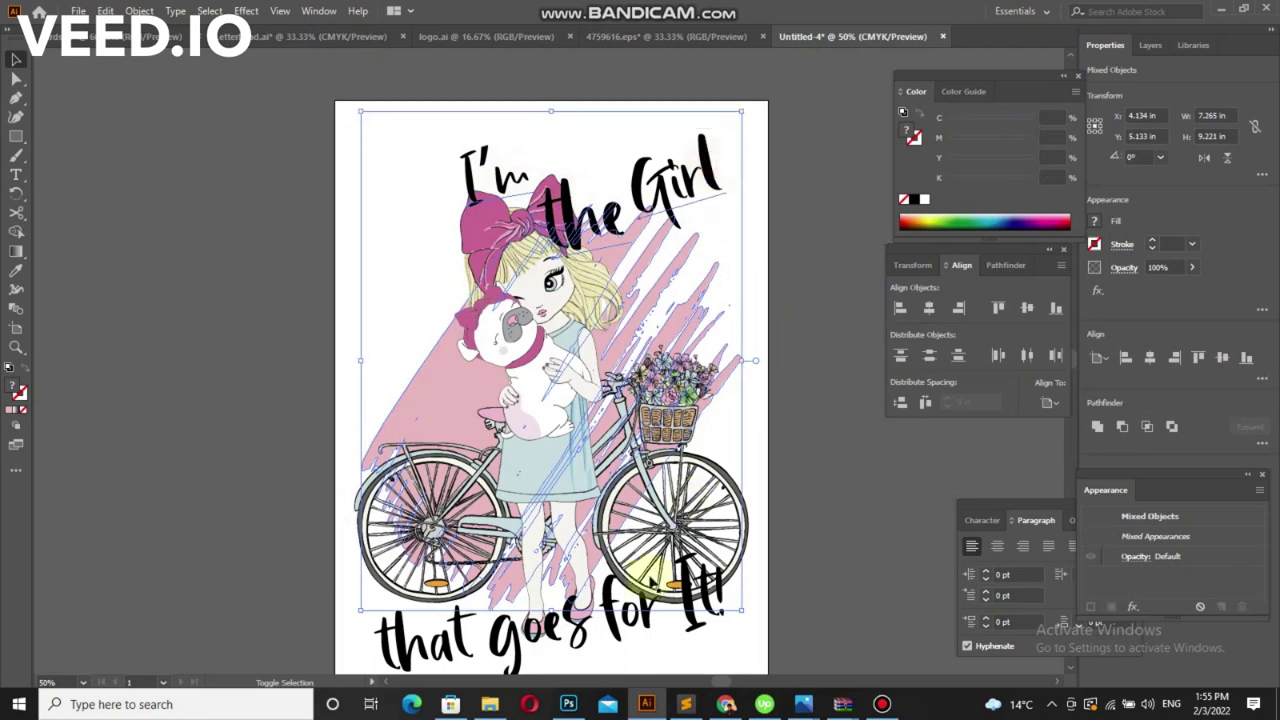
pyautogui.keyDown('shift'); pyautogui.click(594, 626); pyautogui.keyUp('shift')
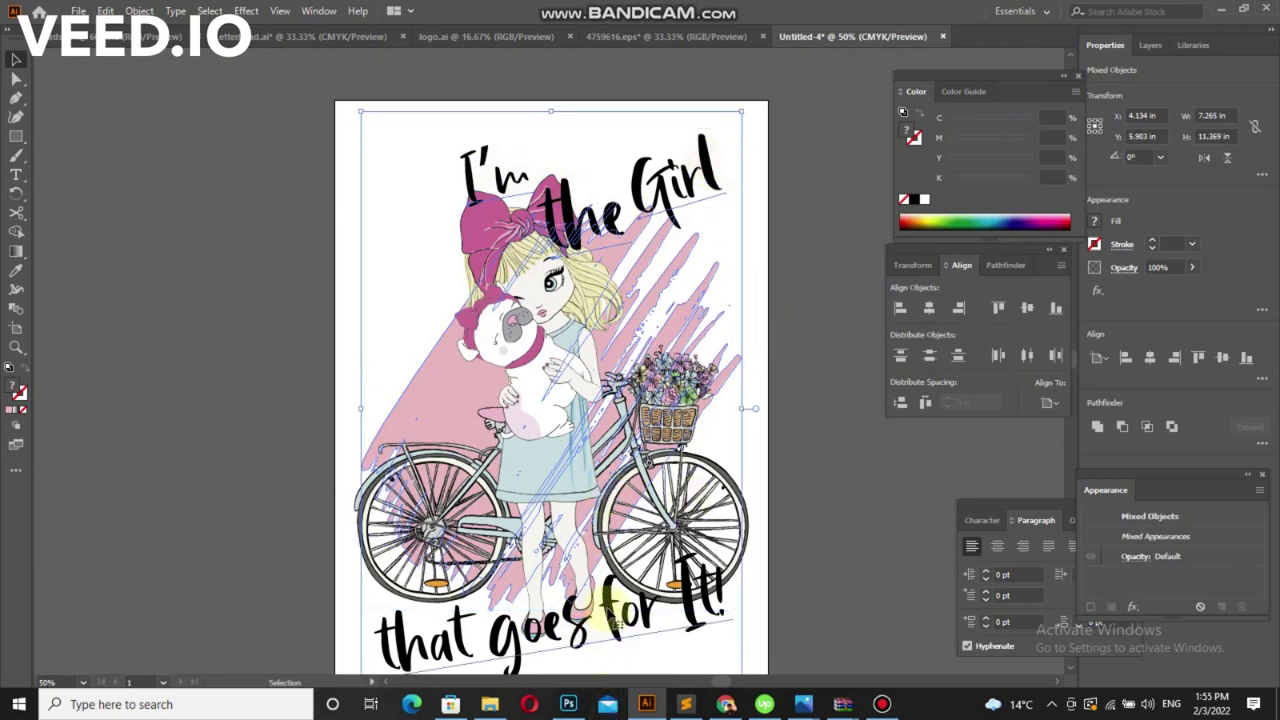
pyautogui.rightClick(607, 612)
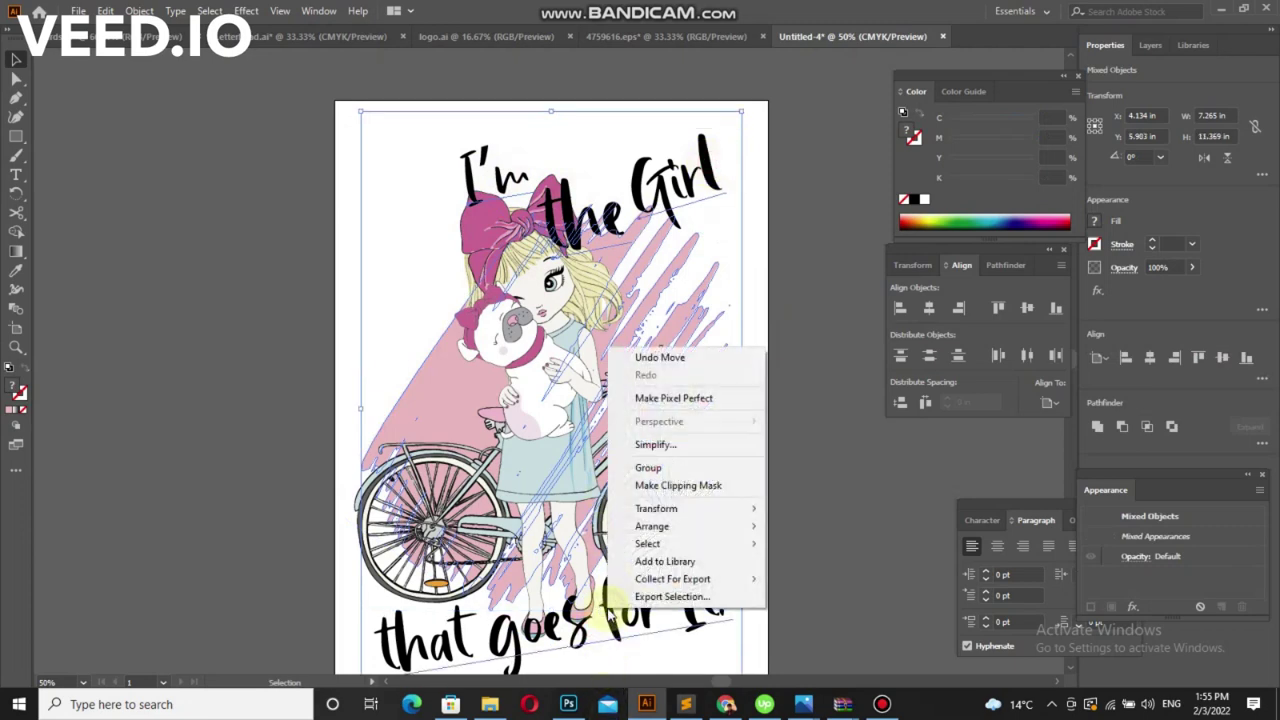
pyautogui.click(652, 466)
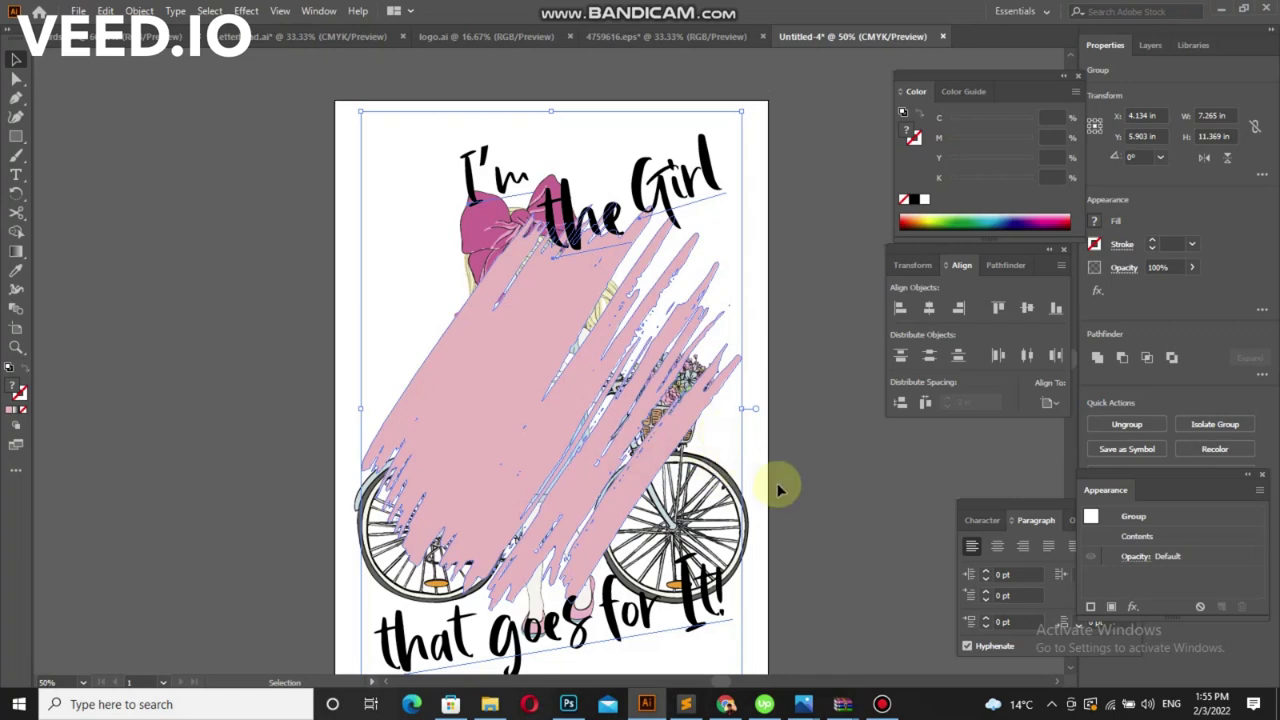
# Park the stroke-and-lettering group to the left of the artboard
pyautogui.moveTo(535, 438); pyautogui.dragTo(186, 438)
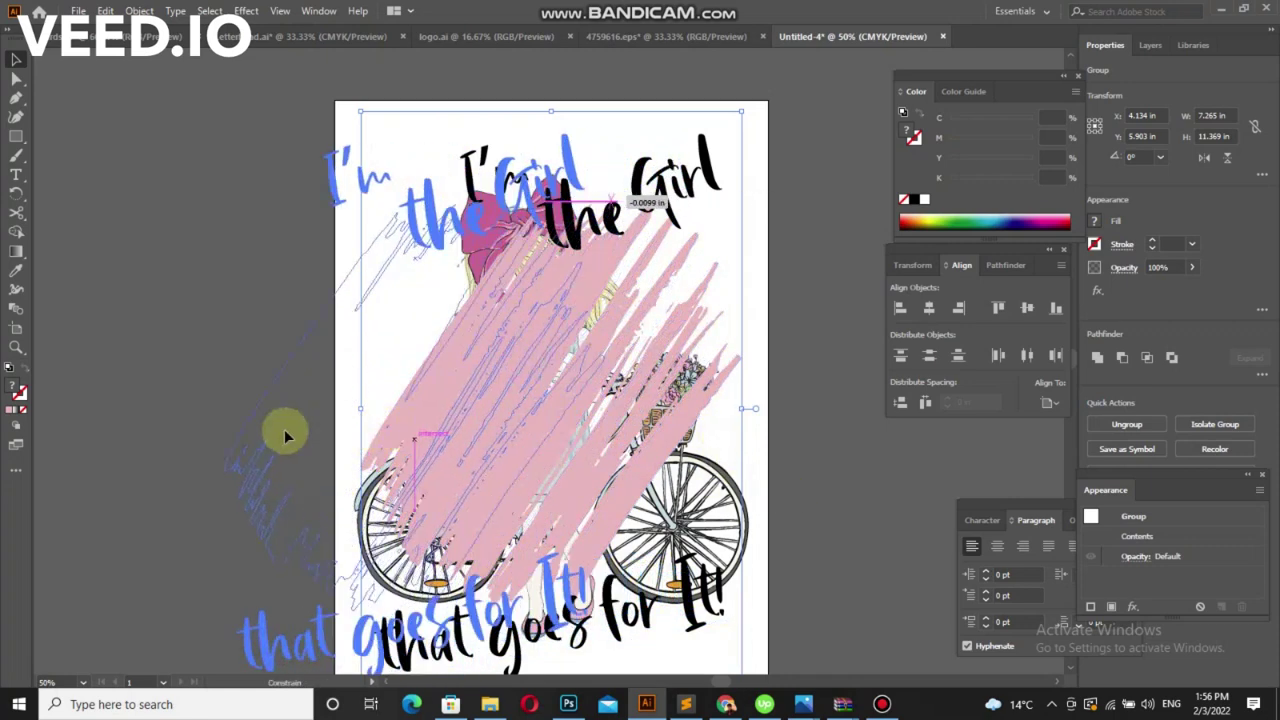
pyautogui.moveTo(435, 297); pyautogui.dragTo(435, 297)
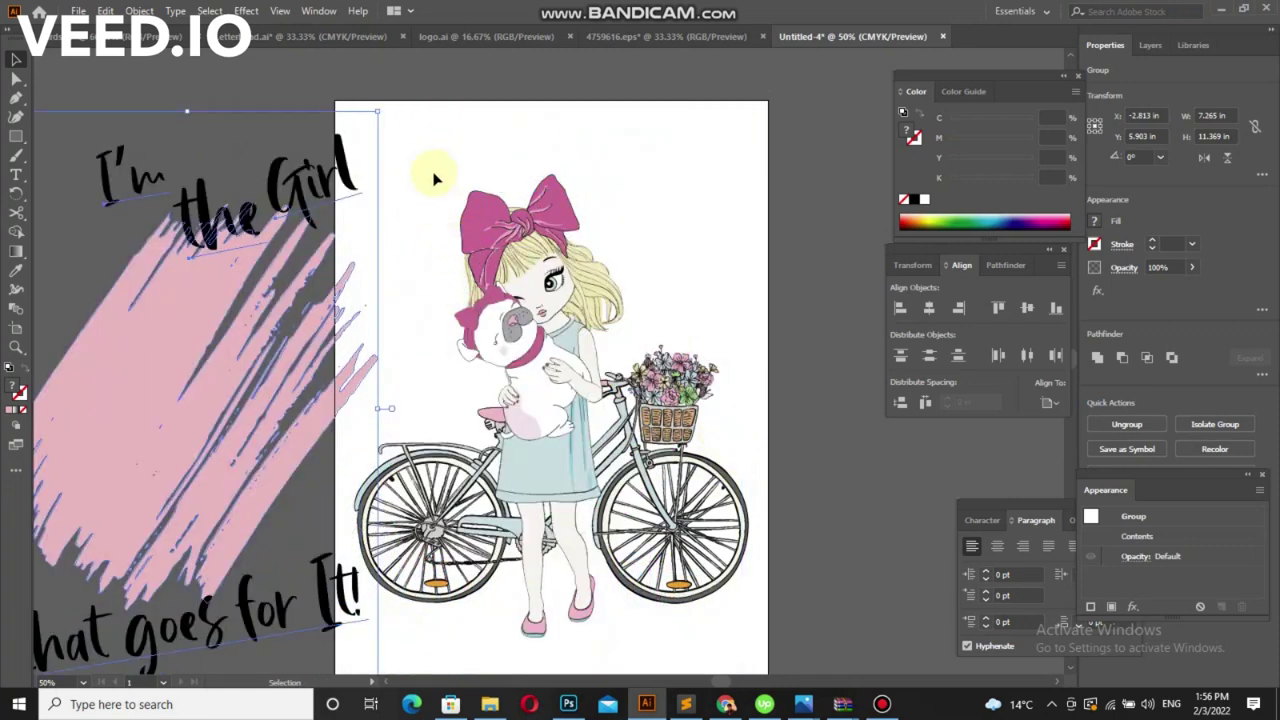
pyautogui.moveTo(314, 311)
pyautogui.mouseDown()
pyautogui.moveTo(399, 168)
pyautogui.moveTo(385, 137)
pyautogui.mouseUp()
# Group the girl-with-bicycle parts, resize from the top edge, and align to the artboard
pyautogui.moveTo(518, 350); pyautogui.dragTo(771, 651)
pyautogui.rightClick(617, 447)
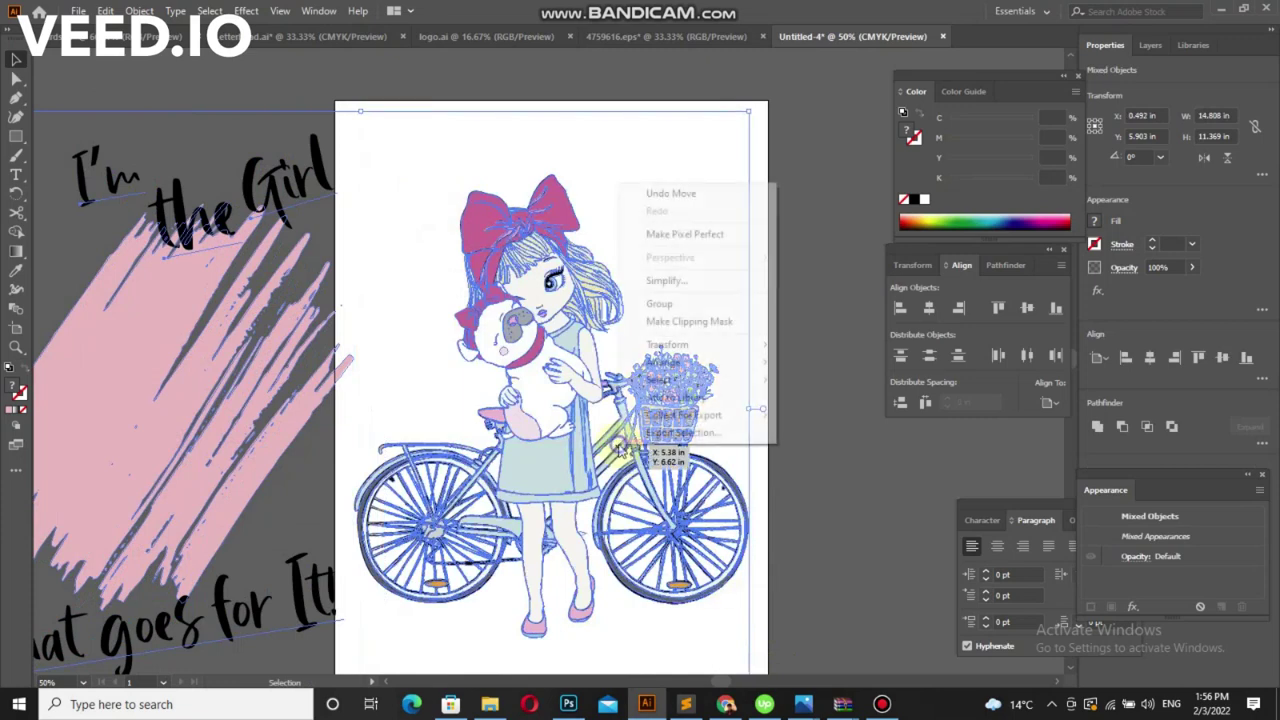
pyautogui.click(252, 362)
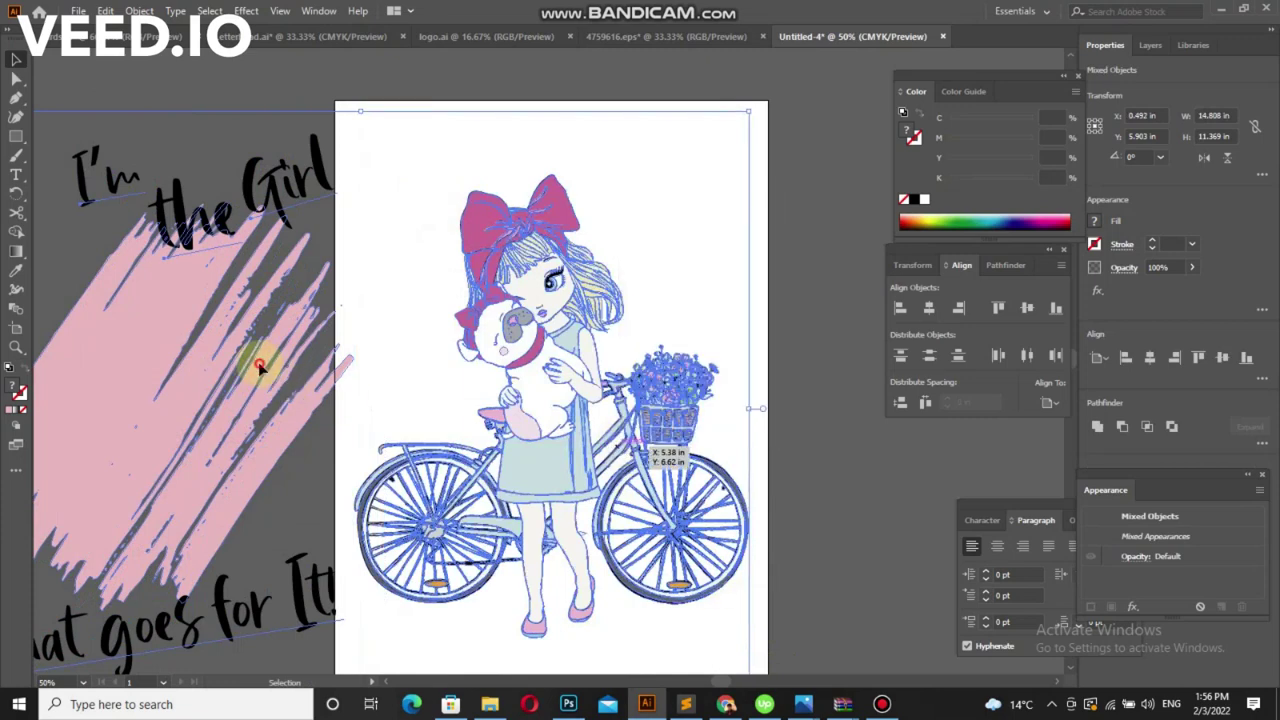
pyautogui.rightClick(503, 312)
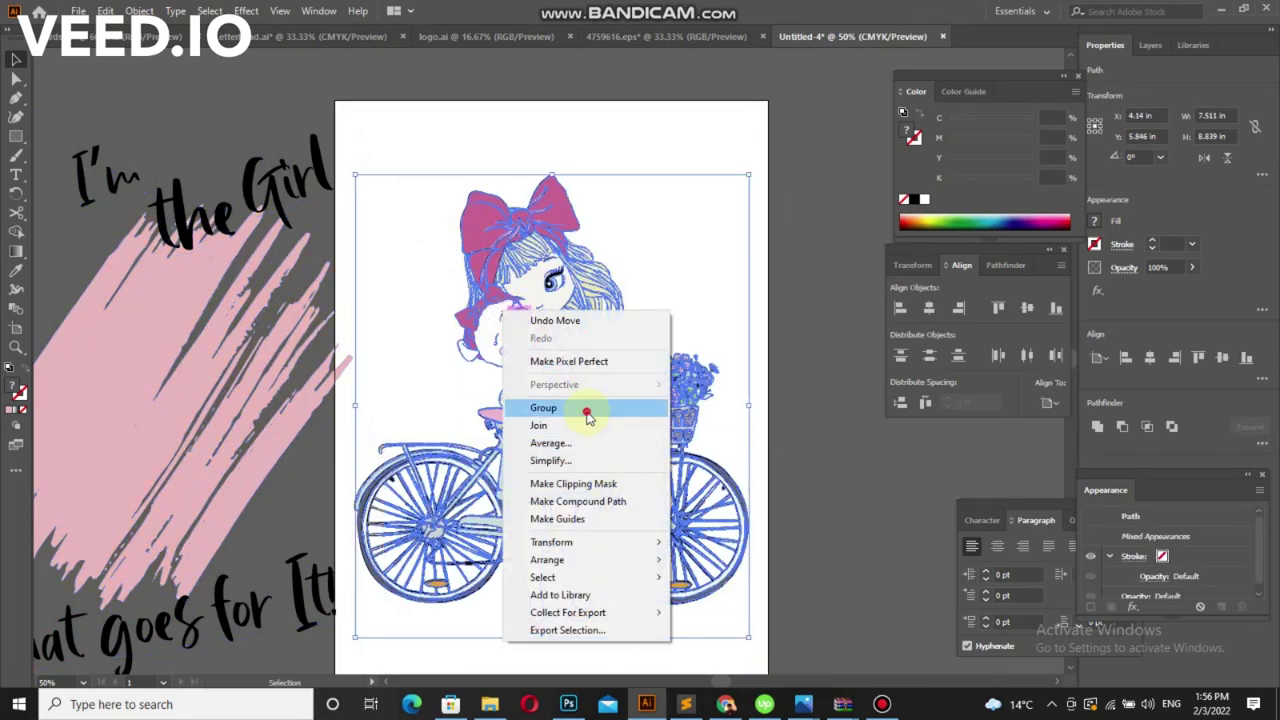
pyautogui.click(543, 407)
pyautogui.moveTo(550, 175); pyautogui.dragTo(552, 242)
pyautogui.click(960, 308)
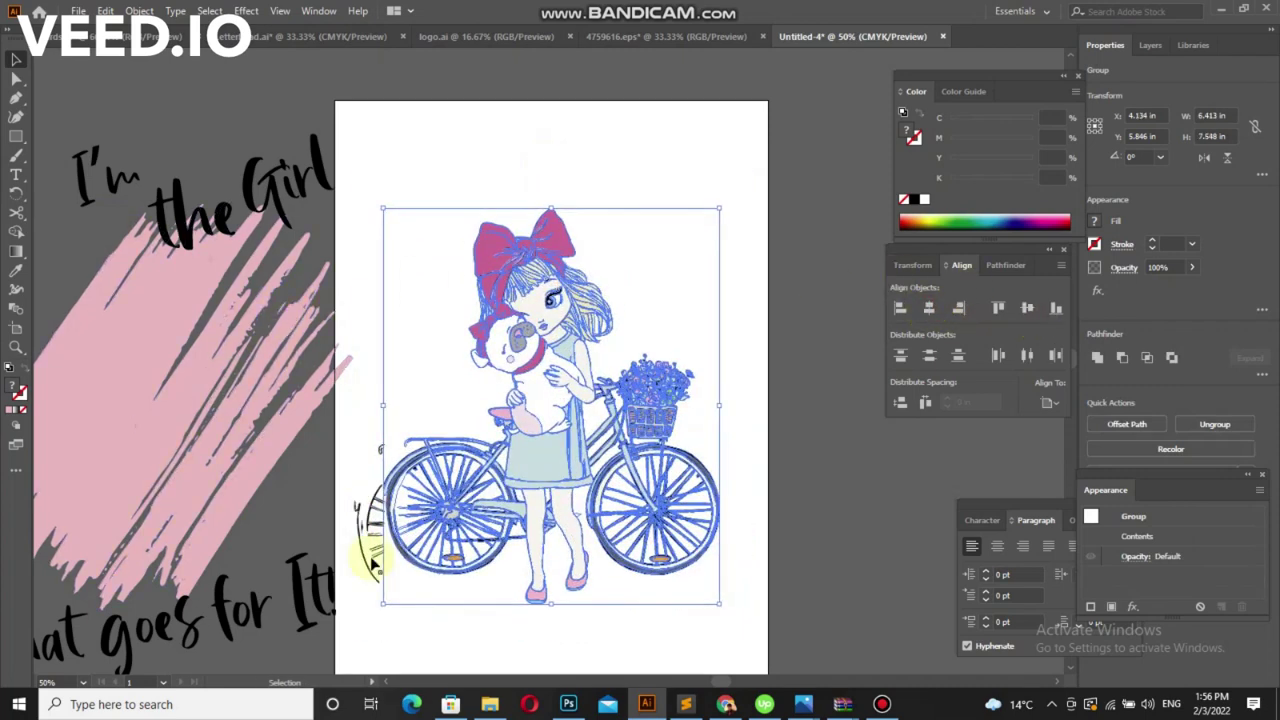
# Adjust the girl illustration's size and nudge the lettering group further left
pyautogui.press('a')
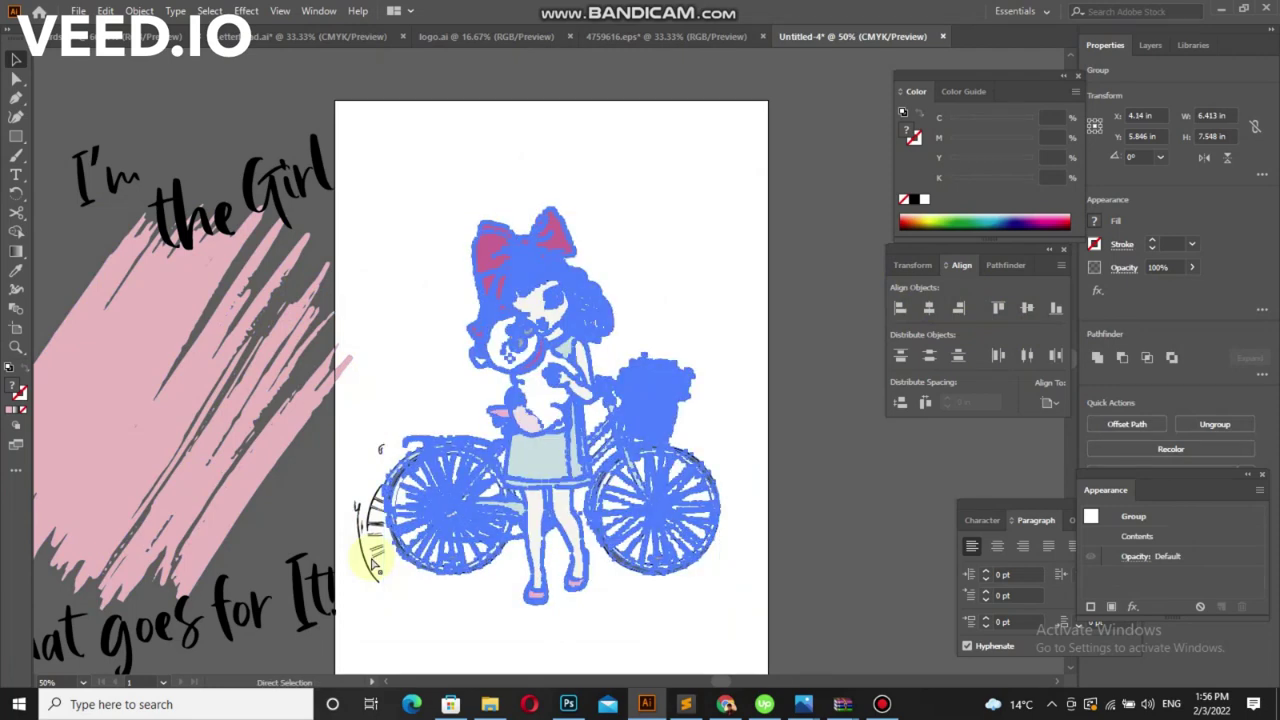
pyautogui.press('v')
pyautogui.press('v')
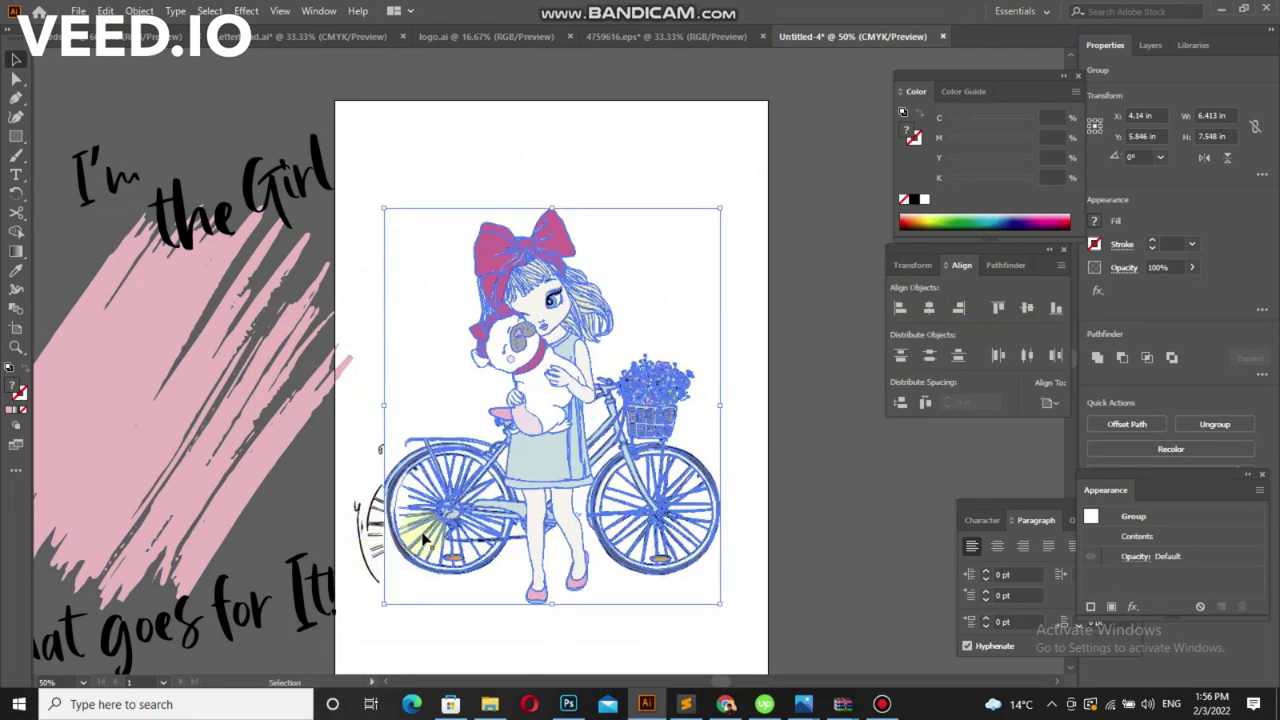
pyautogui.click(826, 597)
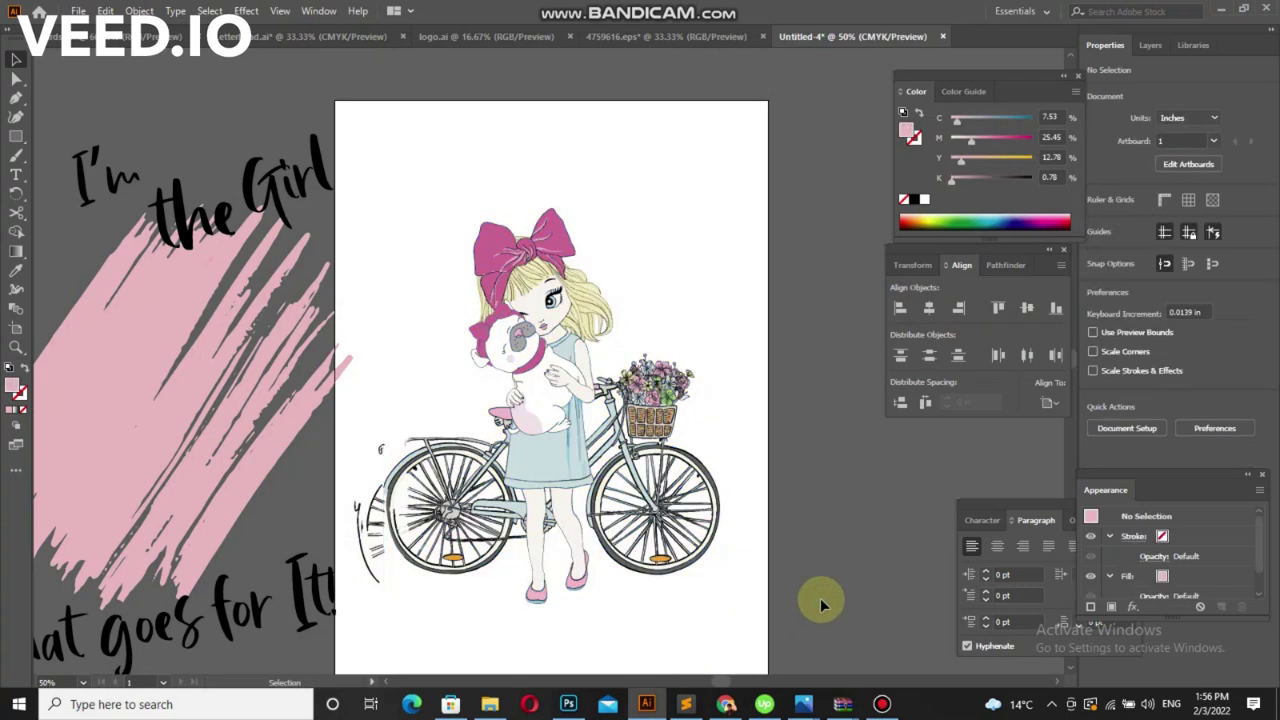
pyautogui.click(375, 548)
pyautogui.moveTo(375, 548); pyautogui.dragTo(376, 546)
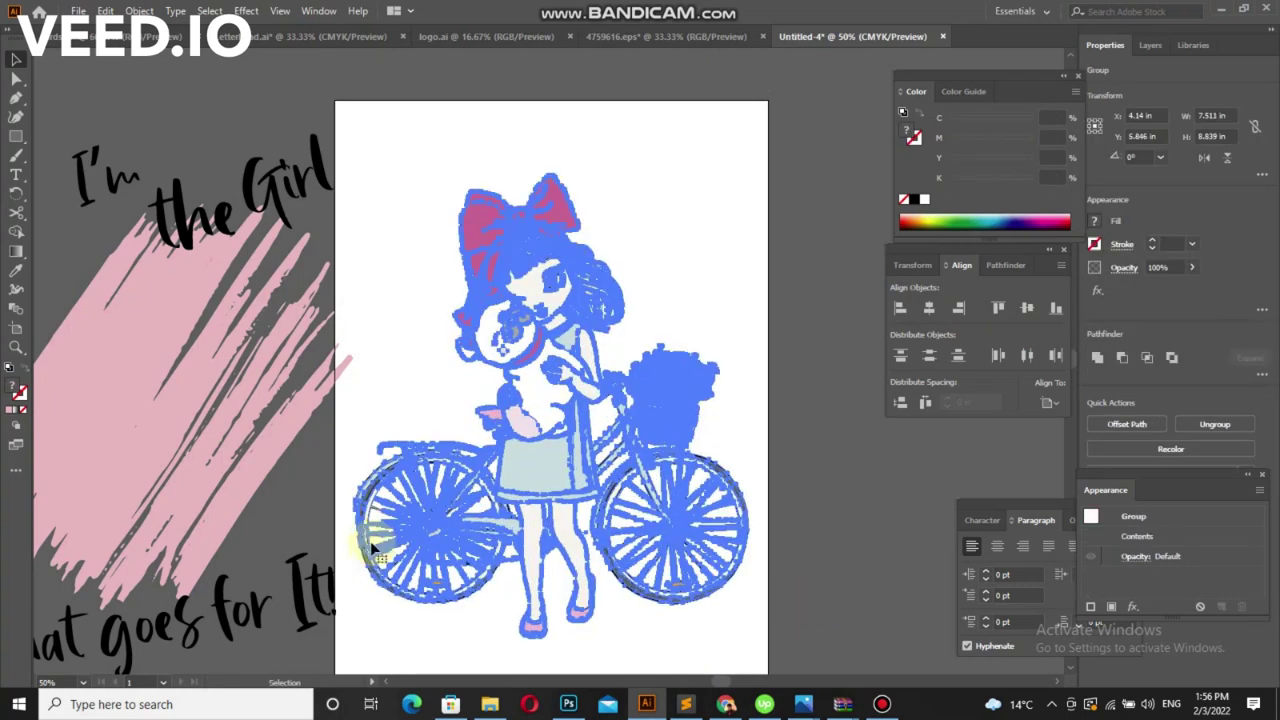
pyautogui.moveTo(366, 390); pyautogui.dragTo(296, 370)
pyautogui.scroll(-2, 706, 620)
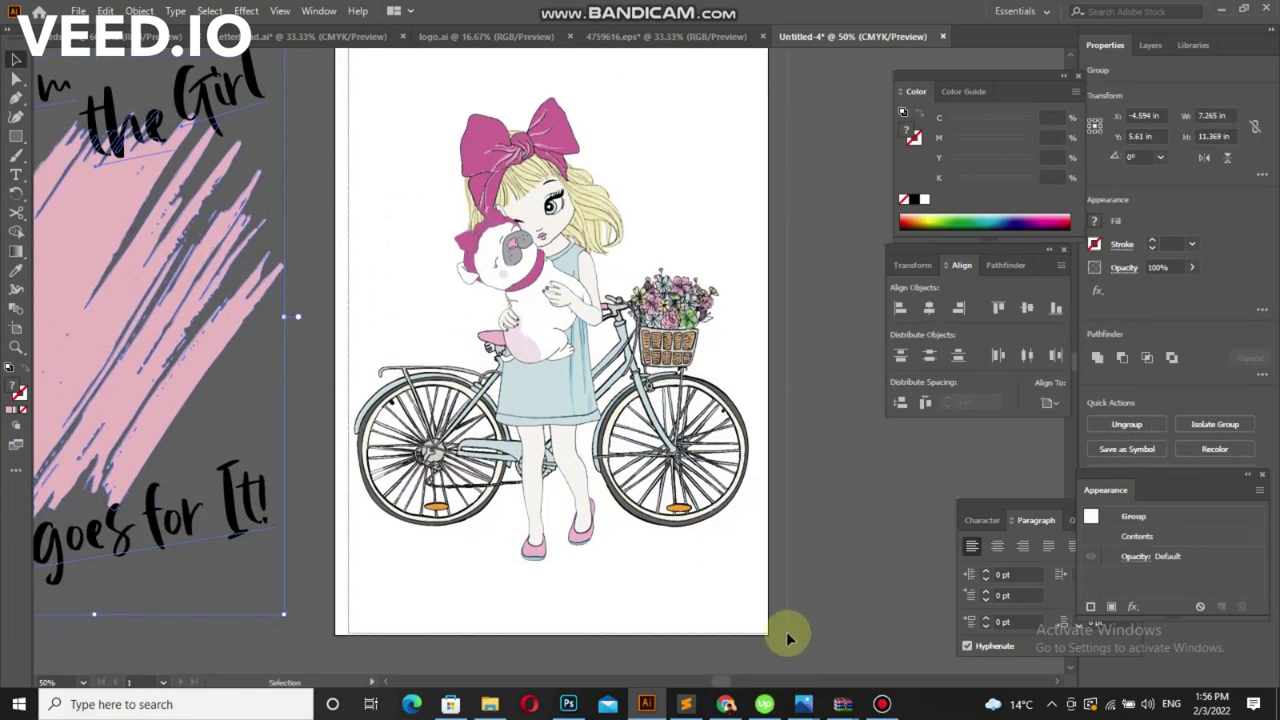
# Scale the grouped girl to about 5.44 × 6.39 in, centre vertically; centre lettering horizontally
pyautogui.rightClick(614, 199)
pyautogui.click(655, 318)
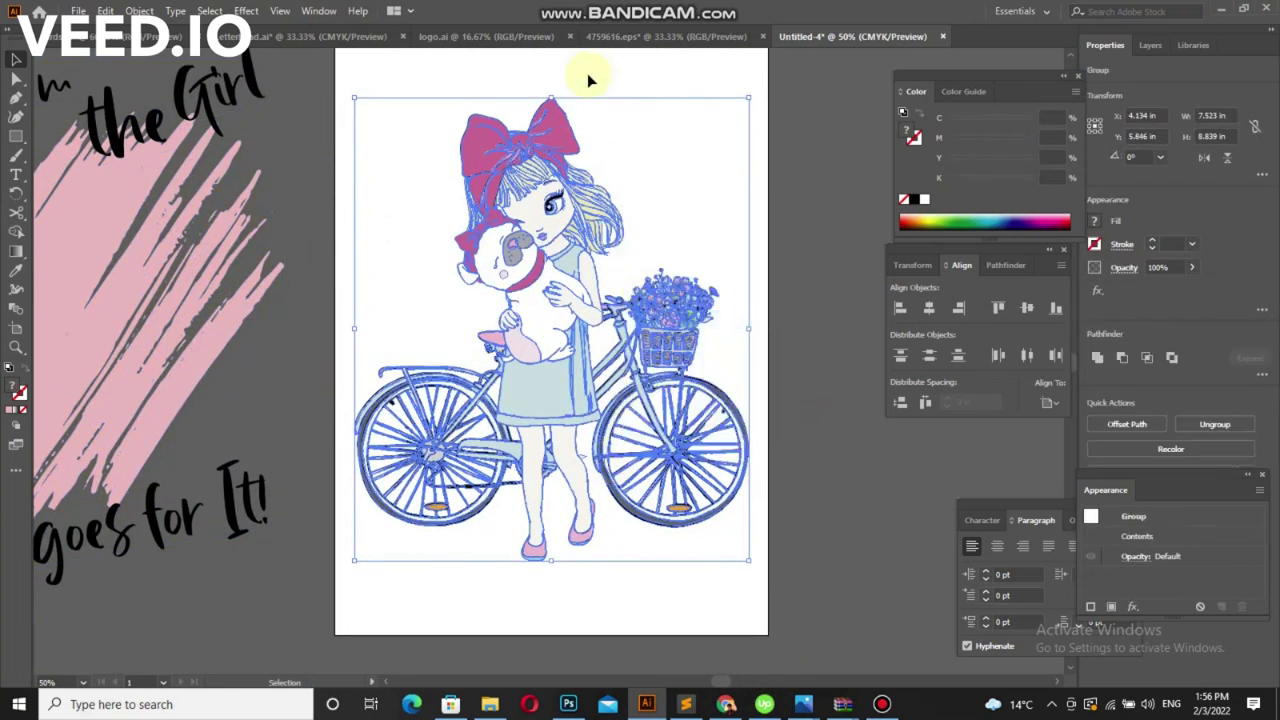
pyautogui.moveTo(550, 96); pyautogui.dragTo(551, 226)
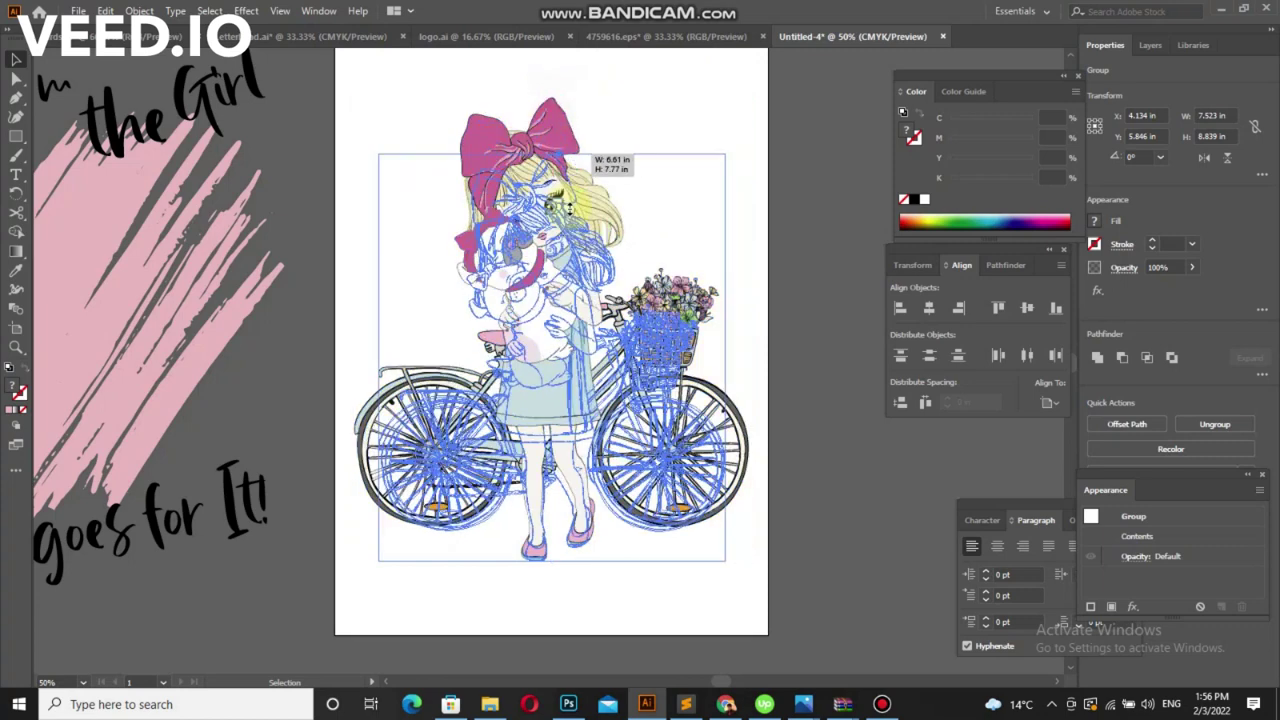
pyautogui.click(1025, 313)
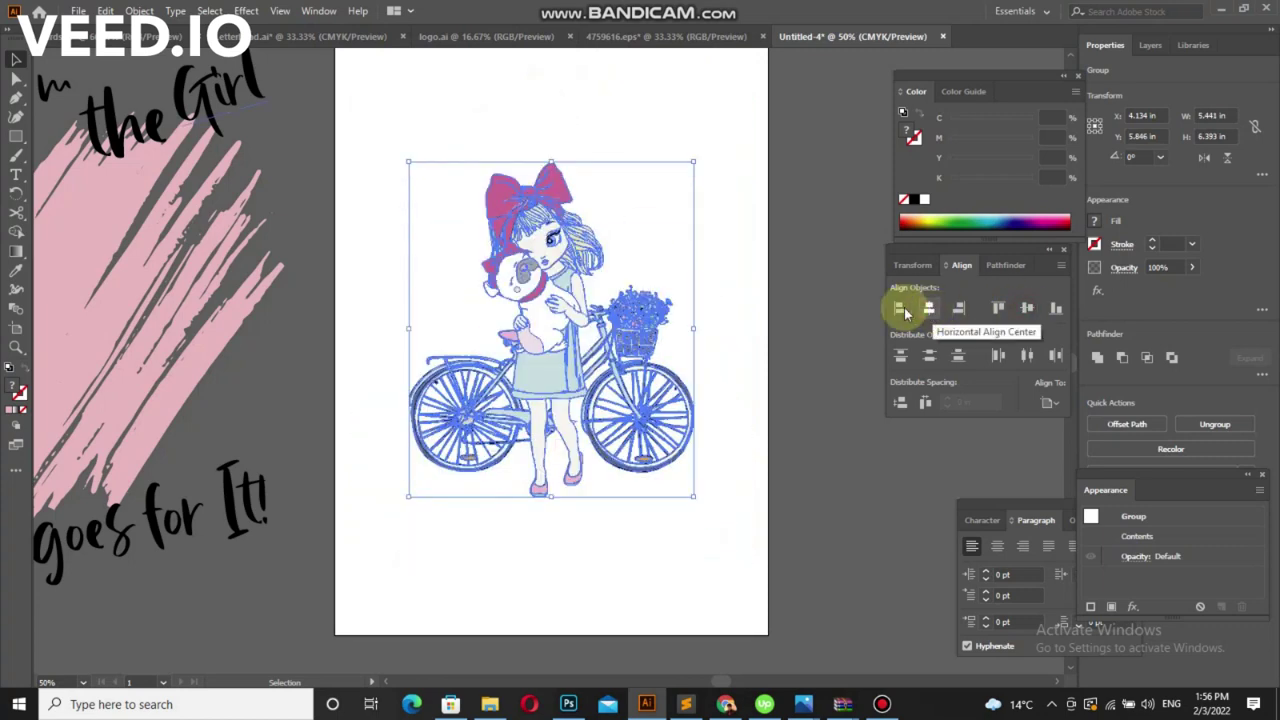
pyautogui.click(99, 324)
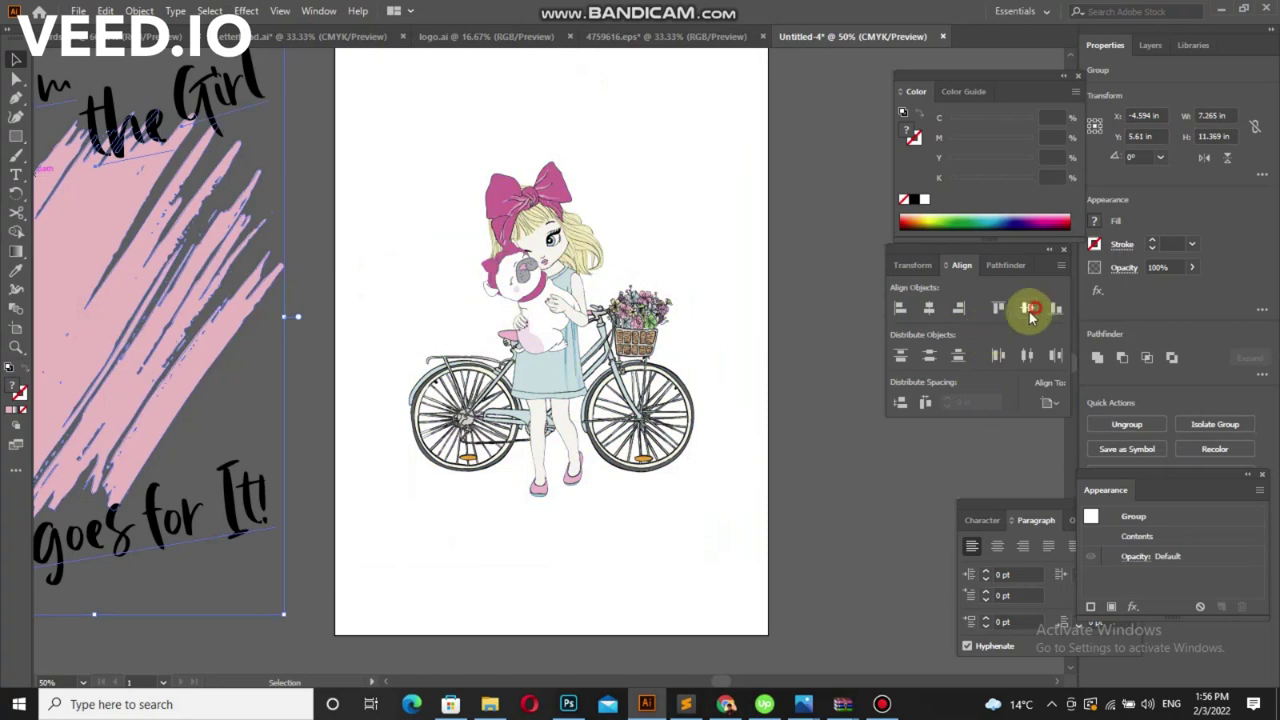
pyautogui.click(1030, 313)
# Centre the stroke-and-slogan group vertically and send it behind the girl illustration
pyautogui.click(929, 308)
pyautogui.rightClick(653, 308)
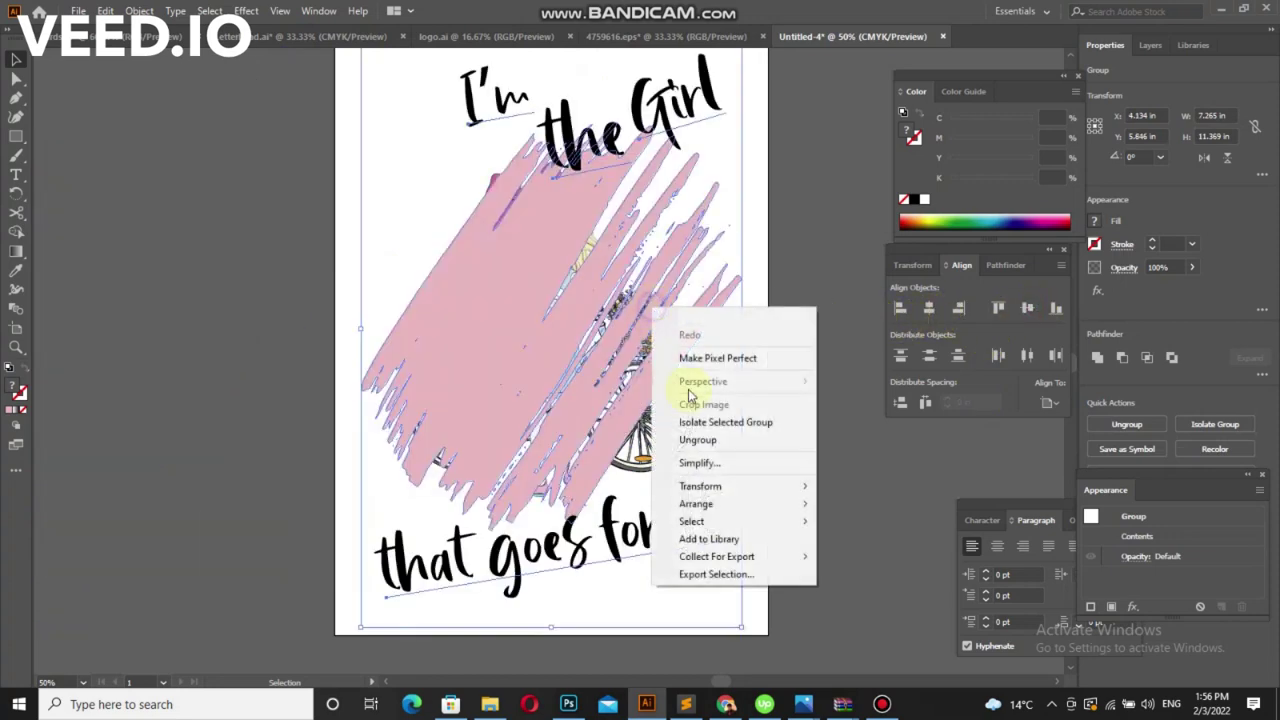
pyautogui.moveTo(696, 503)
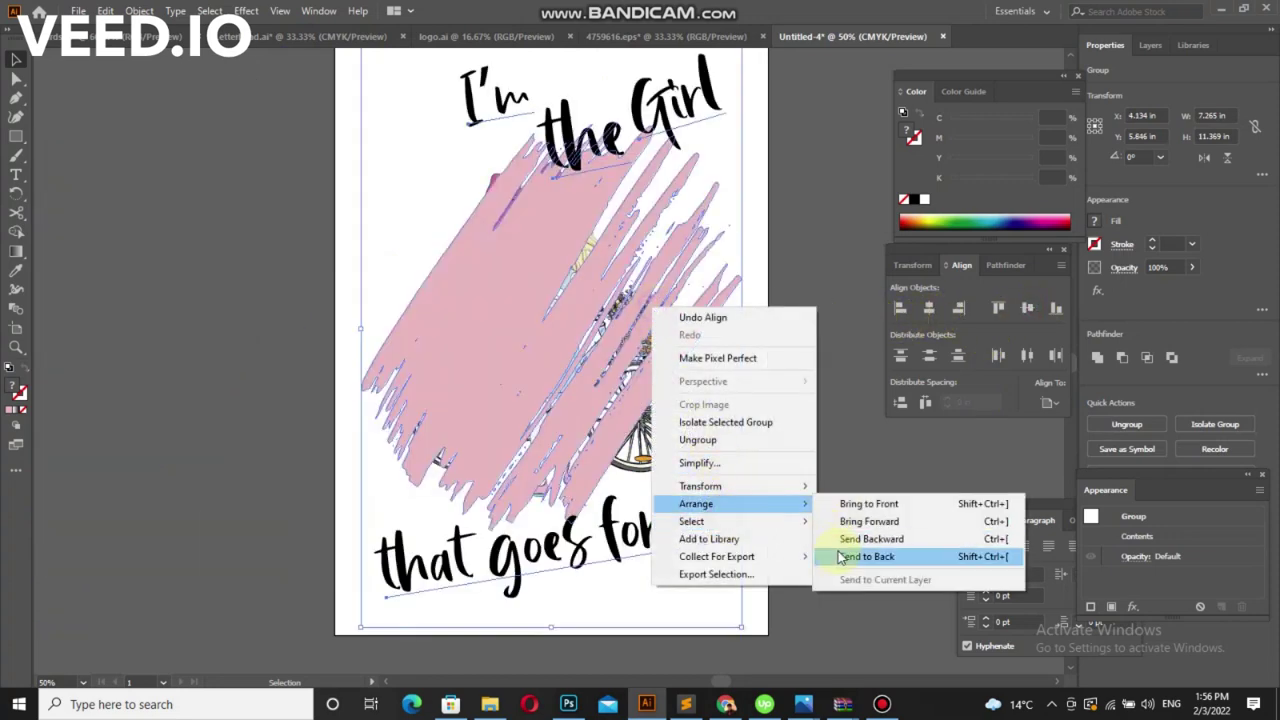
pyautogui.click(840, 557)
pyautogui.click(690, 352)
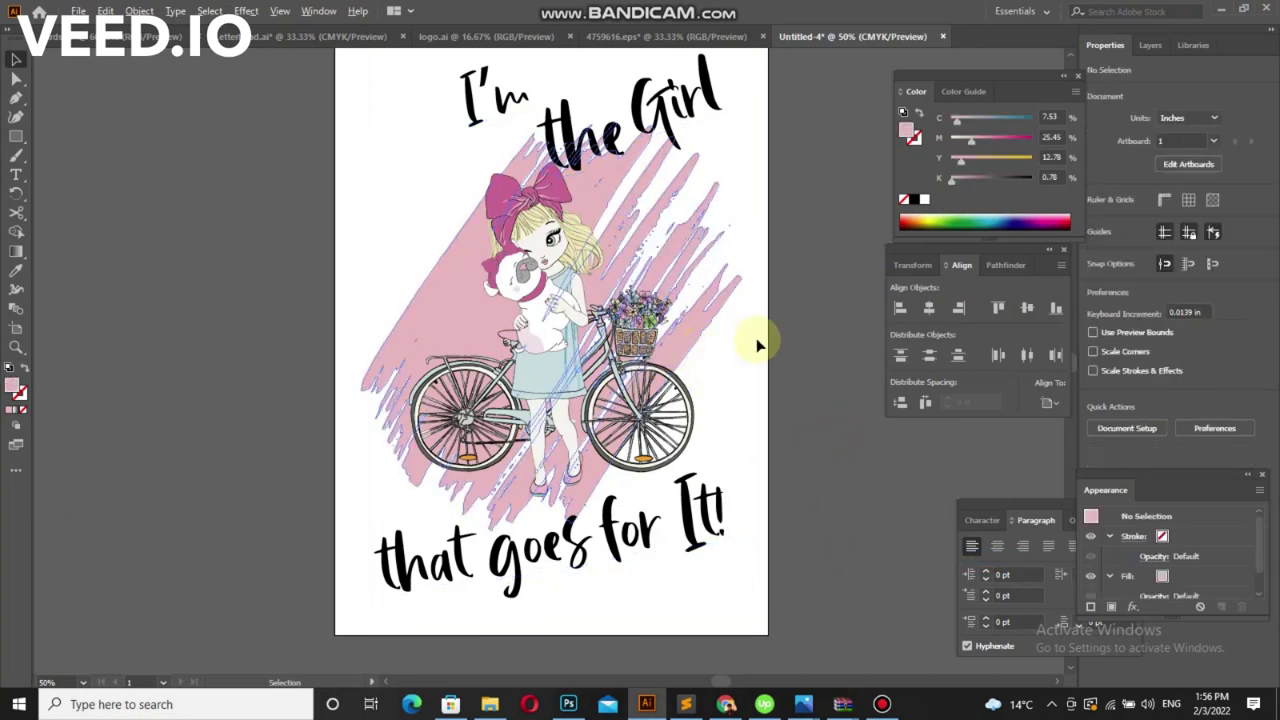
pyautogui.keyDown('alt'); pyautogui.scroll(1, 791, 334); pyautogui.keyUp('alt')
pyautogui.scroll(2, 791, 334)
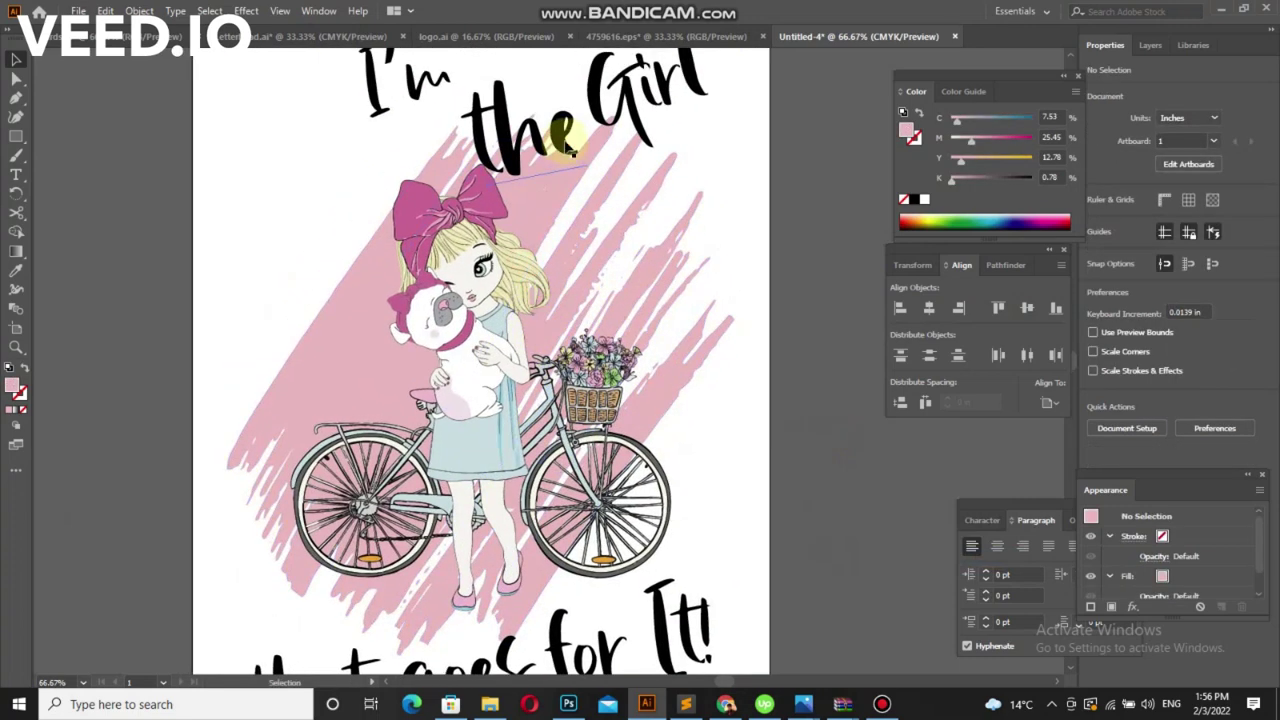
pyautogui.hotkey('ctrl', 'a')
pyautogui.rightClick(586, 140)
pyautogui.click(634, 289)
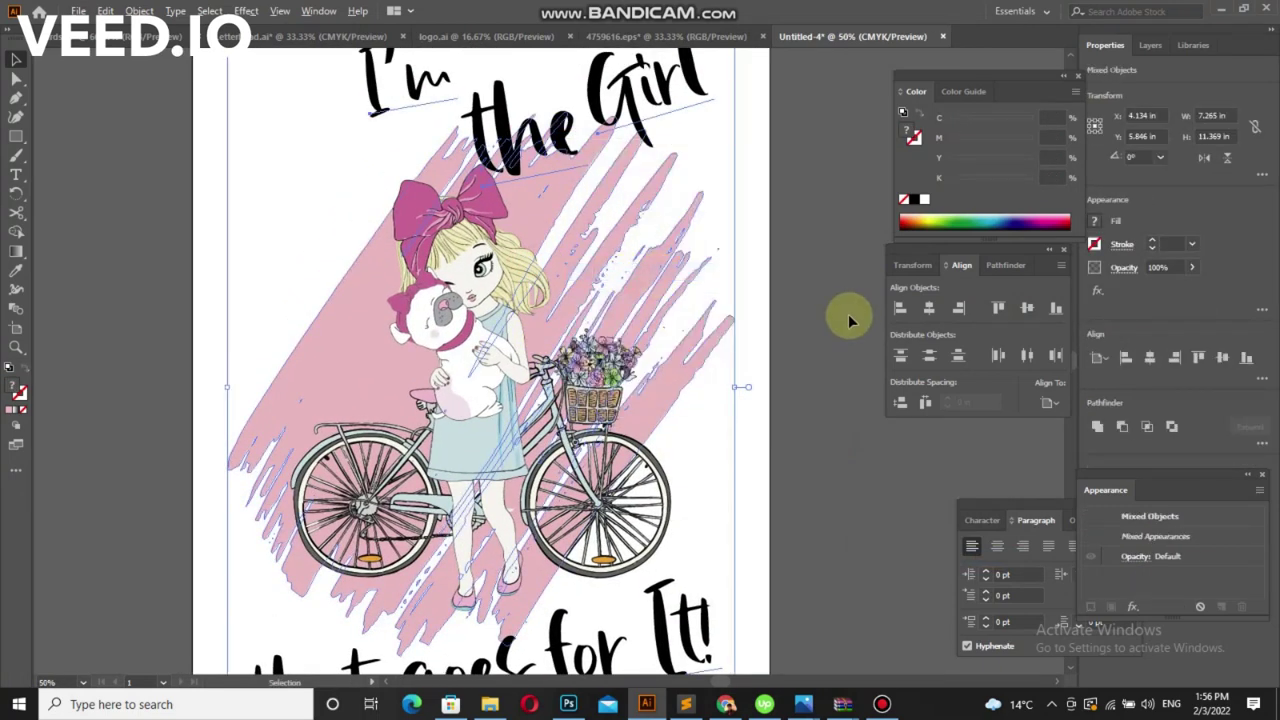
pyautogui.keyDown('alt'); pyautogui.scroll(-1, 848, 320); pyautogui.keyUp('alt')
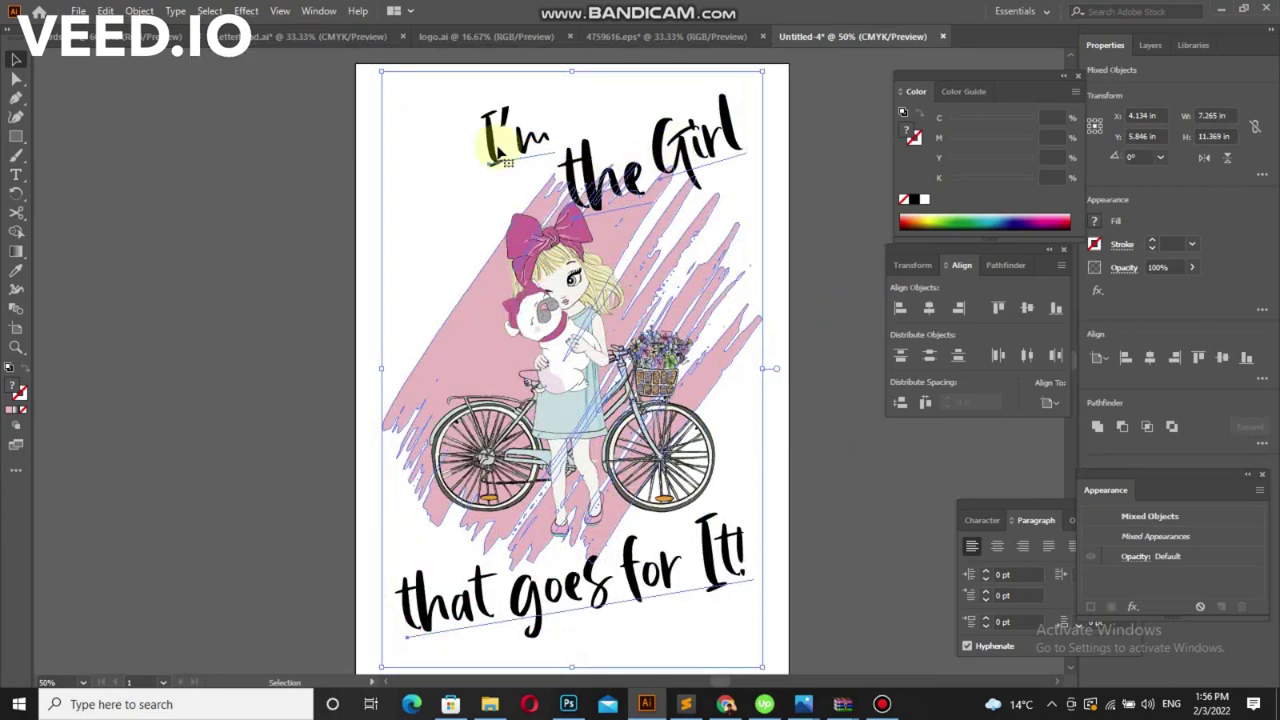
pyautogui.hotkey('ctrl', 'shift', 'a')
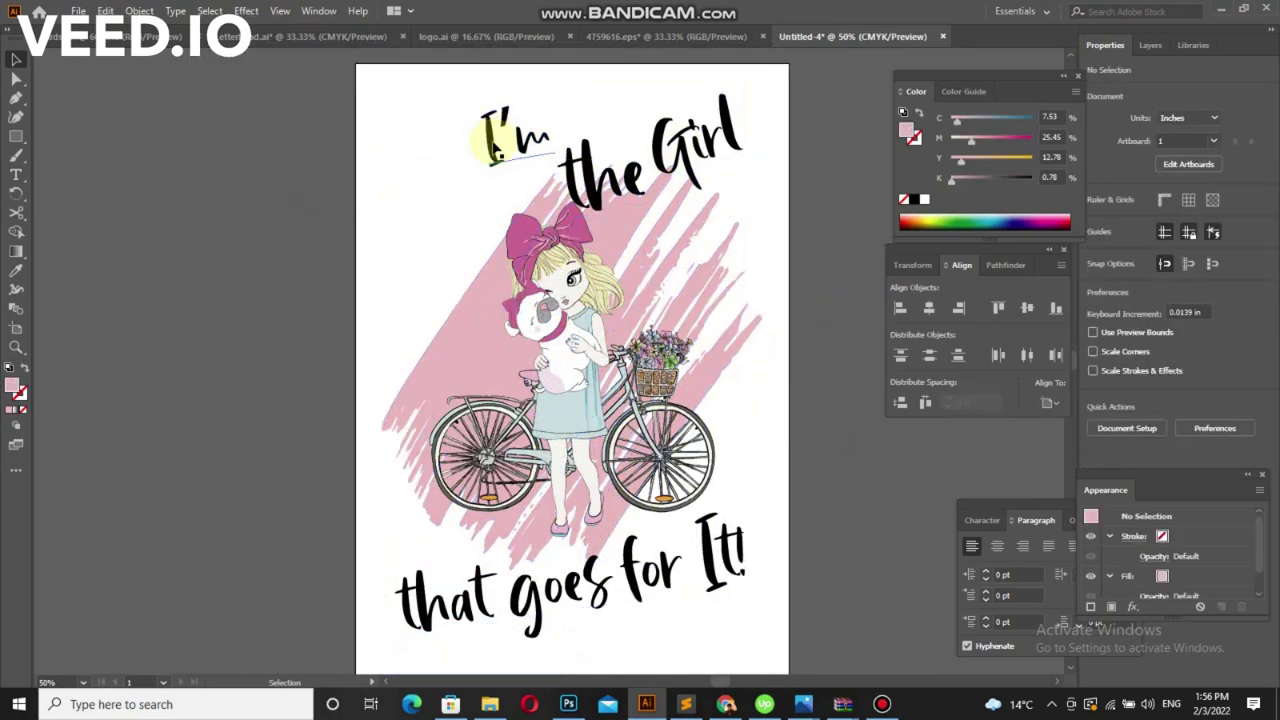
# Nudge I'm down, move 'the' under it, and bring 'the' to the front
pyautogui.click(505, 127)
pyautogui.moveTo(510, 128); pyautogui.dragTo(518, 168)
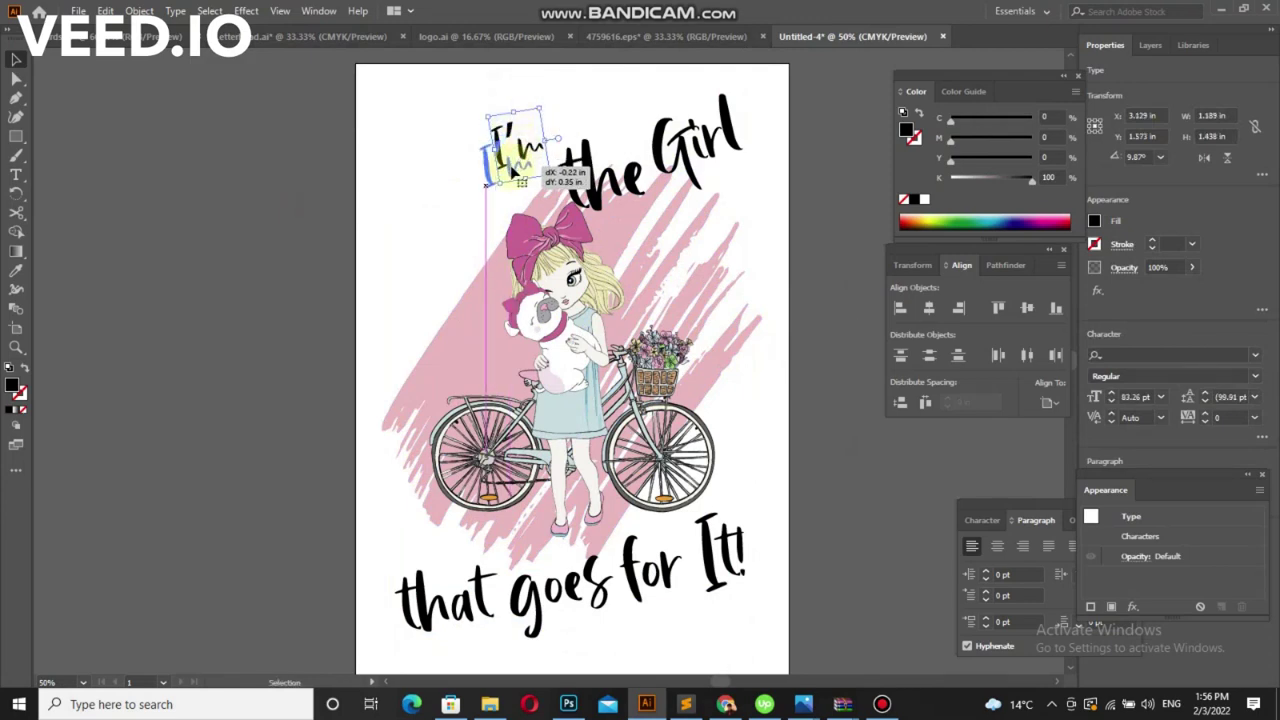
pyautogui.click(640, 172)
pyautogui.keyDown('shift'); pyautogui.click(686, 168); pyautogui.keyUp('shift')
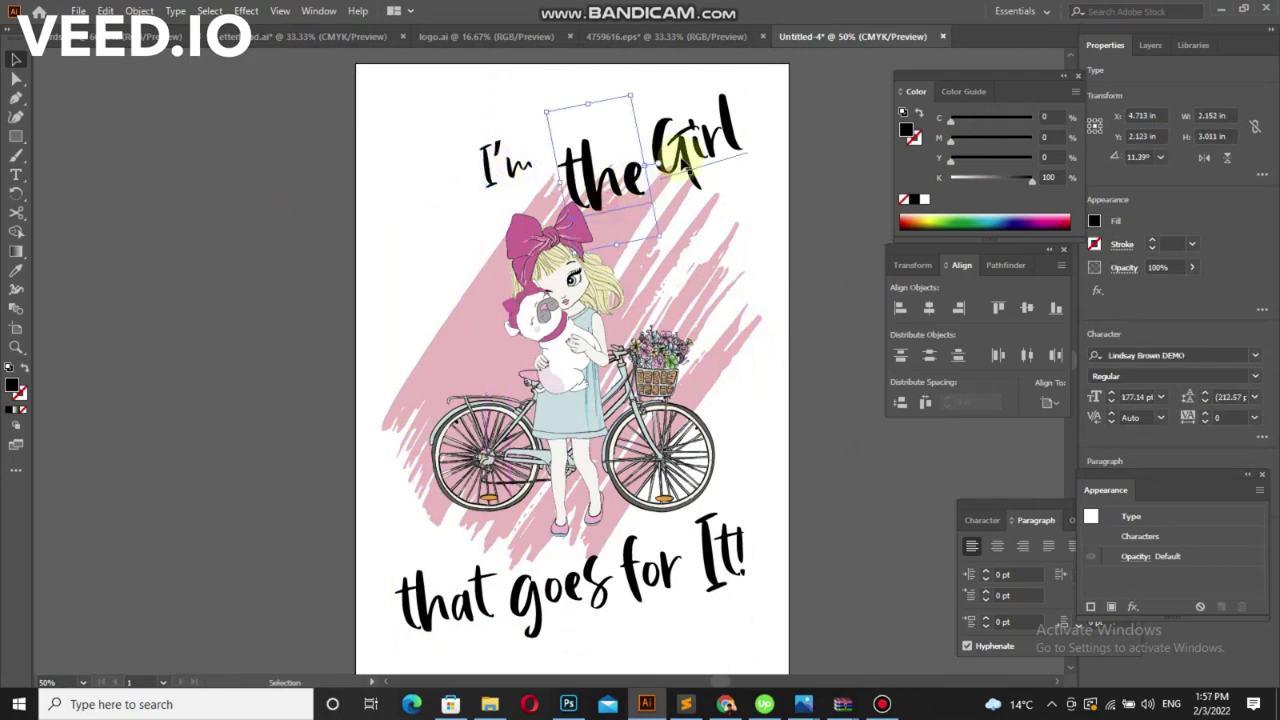
pyautogui.click(601, 198)
pyautogui.moveTo(601, 198)
pyautogui.mouseDown()
pyautogui.moveTo(490, 236)
pyautogui.moveTo(484, 254)
pyautogui.moveTo(504, 250)
pyautogui.mouseUp()
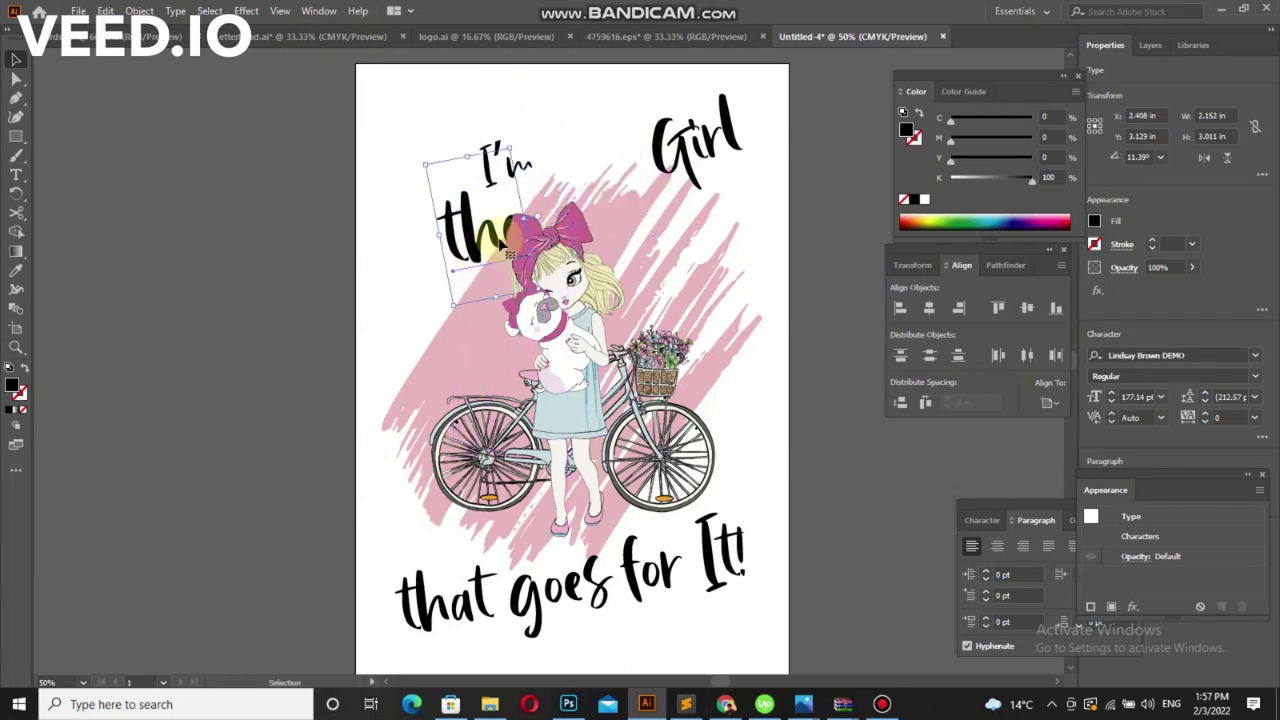
pyautogui.rightClick(501, 243)
pyautogui.moveTo(545, 488)
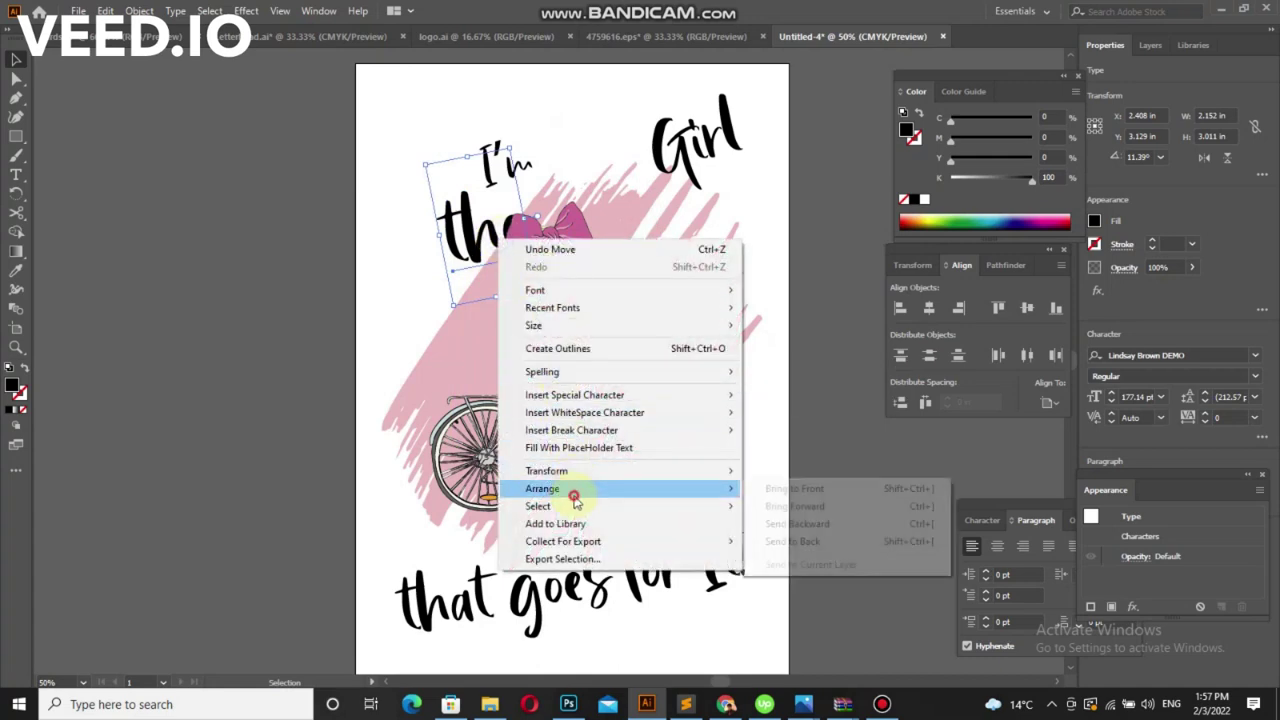
pyautogui.click(800, 488)
# Type 'Girl' after 'the' and delete the separate Girl text
pyautogui.doubleClick(512, 232)
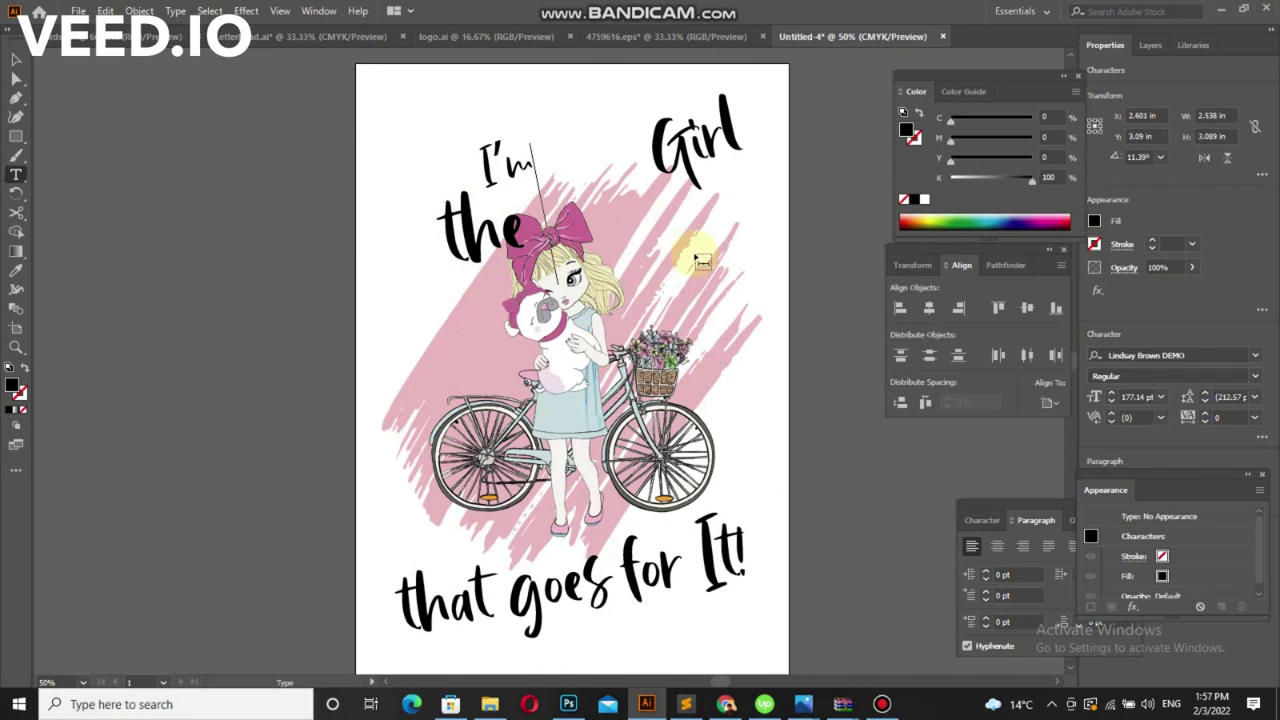
pyautogui.write('Gir')
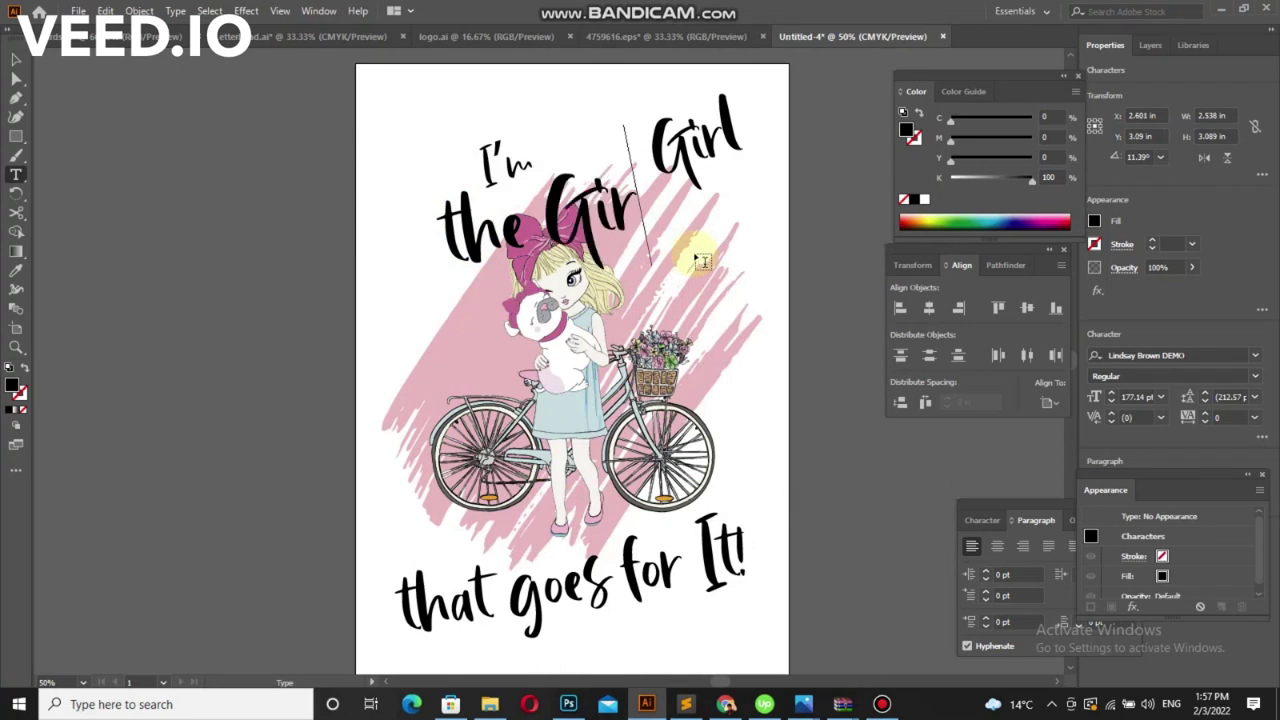
pyautogui.write('l')
pyautogui.click(16, 59)
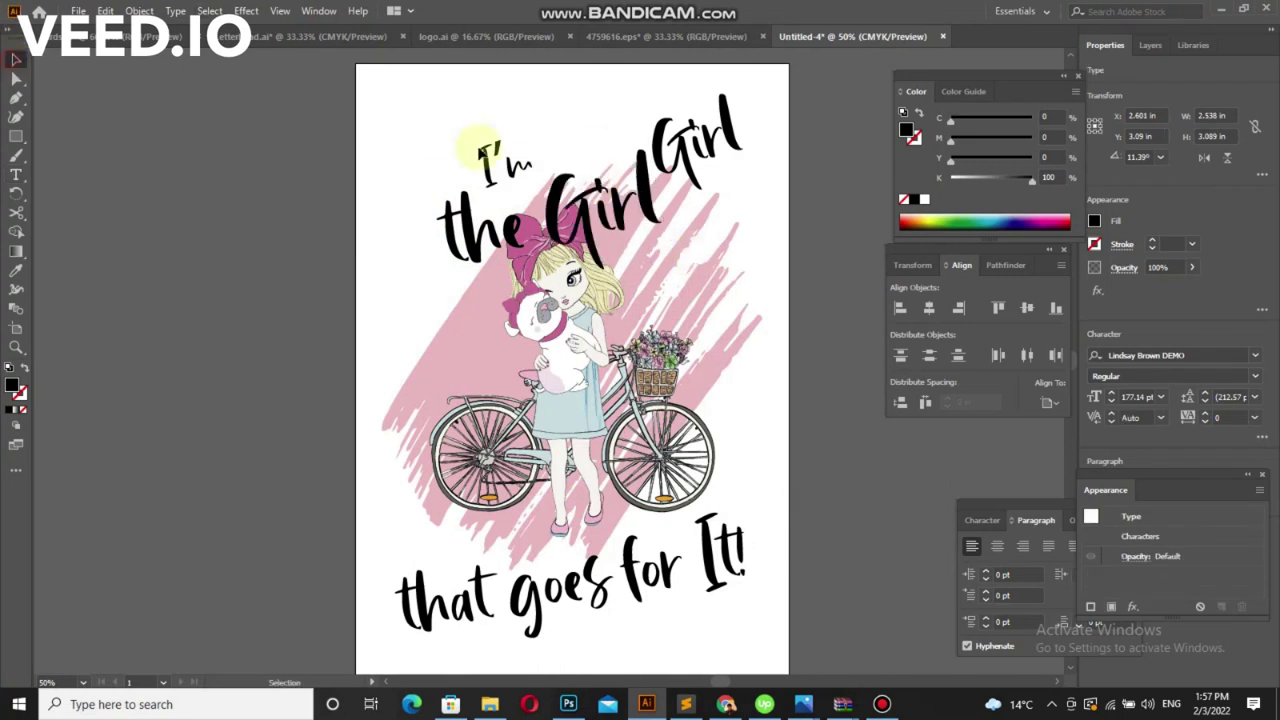
pyautogui.click(690, 160)
pyautogui.press('Delete')
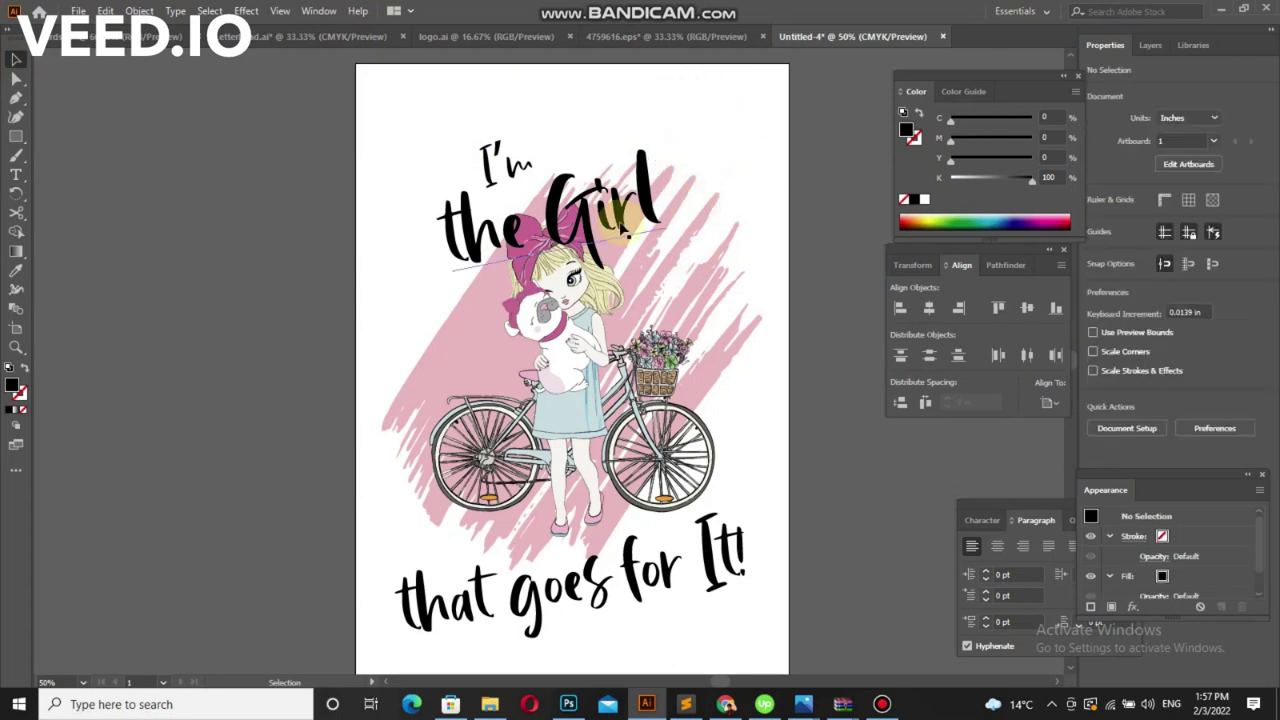
# Reposition the 'the Girl' heading over the girl's bow
pyautogui.click(624, 229)
pyautogui.moveTo(665, 255); pyautogui.dragTo(673, 268)
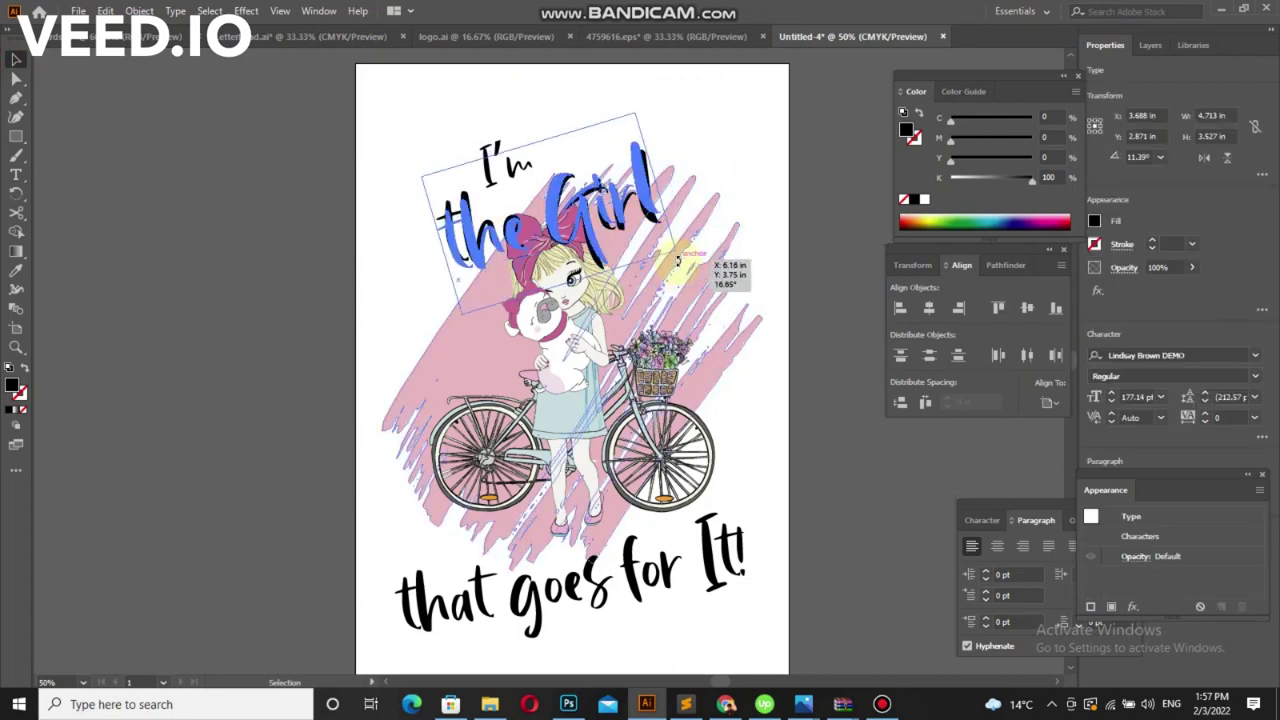
pyautogui.moveTo(673, 268); pyautogui.dragTo(675, 270)
pyautogui.click(560, 645)
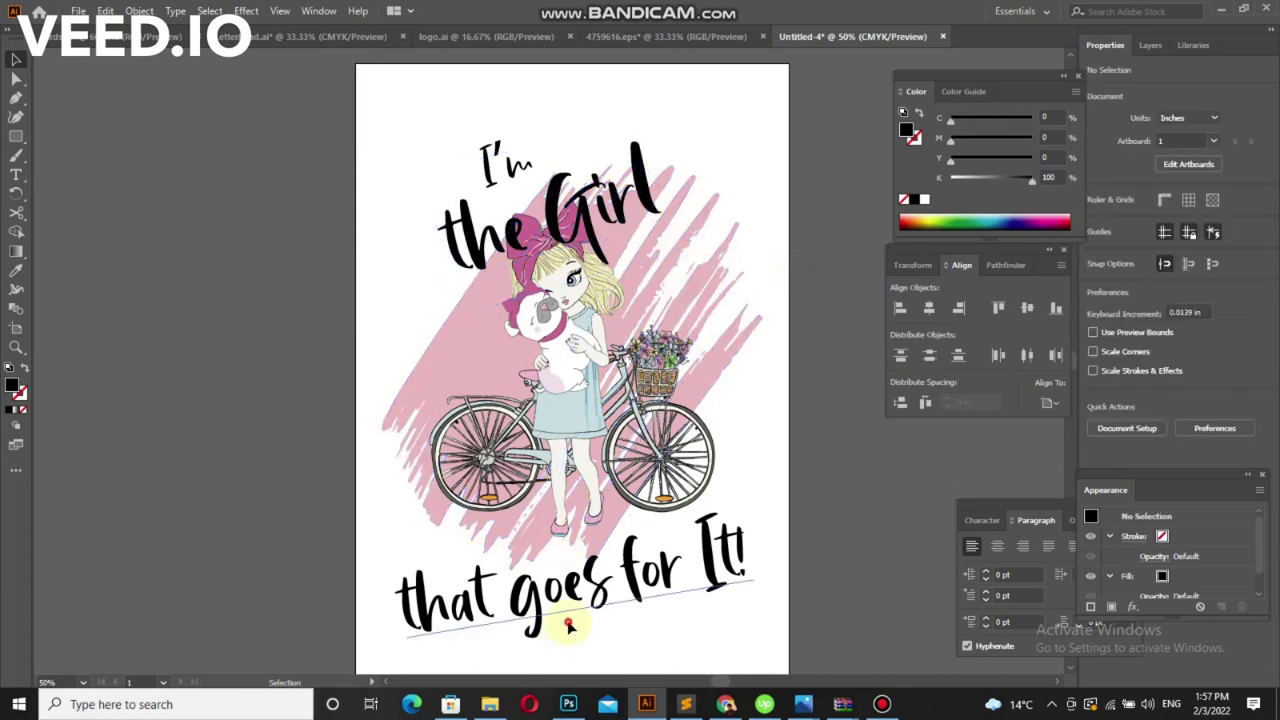
# Tilt 'that goes for It!' slightly counter-clockwise and move it up over the bicycle
pyautogui.click(755, 590)
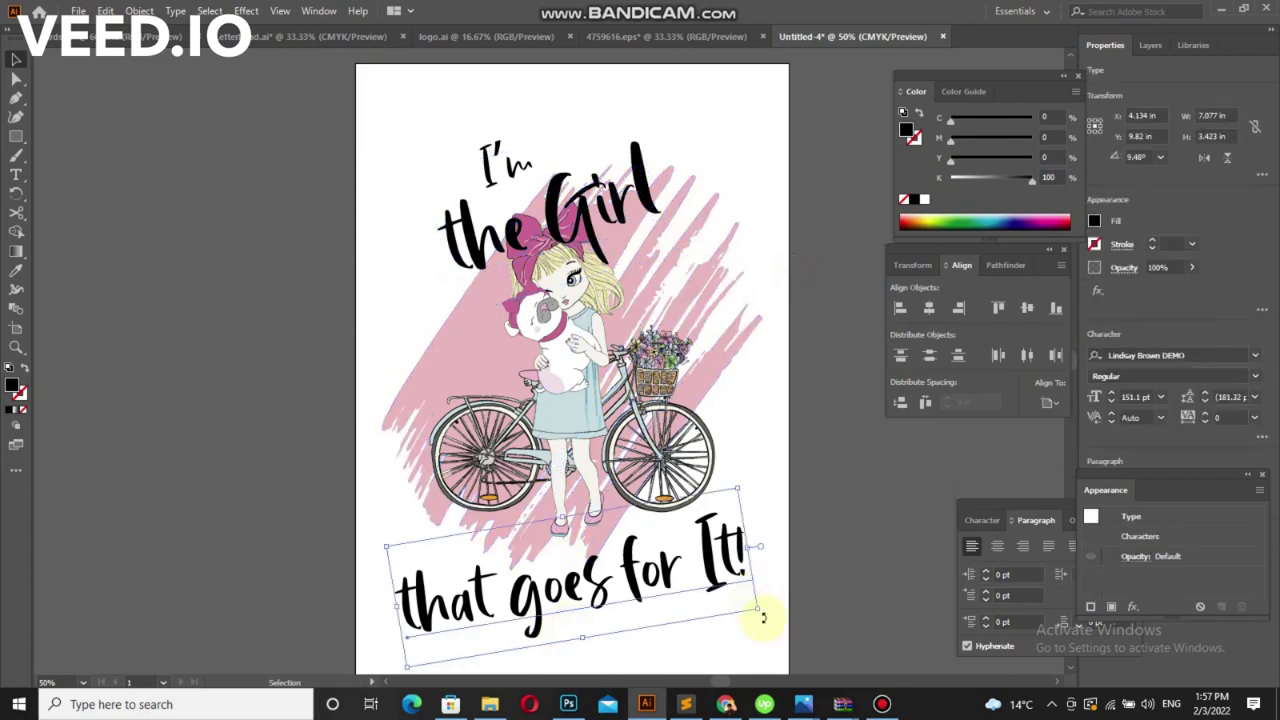
pyautogui.moveTo(763, 617); pyautogui.dragTo(771, 603)
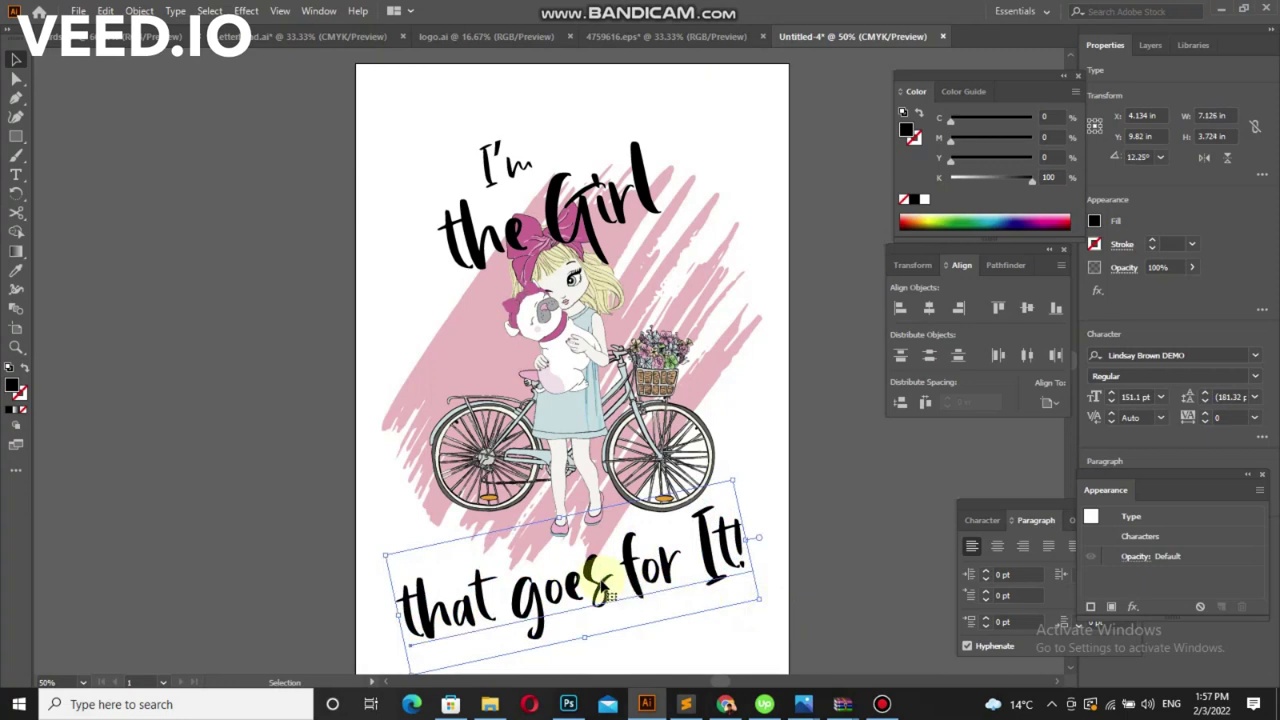
pyautogui.moveTo(605, 593); pyautogui.dragTo(613, 503)
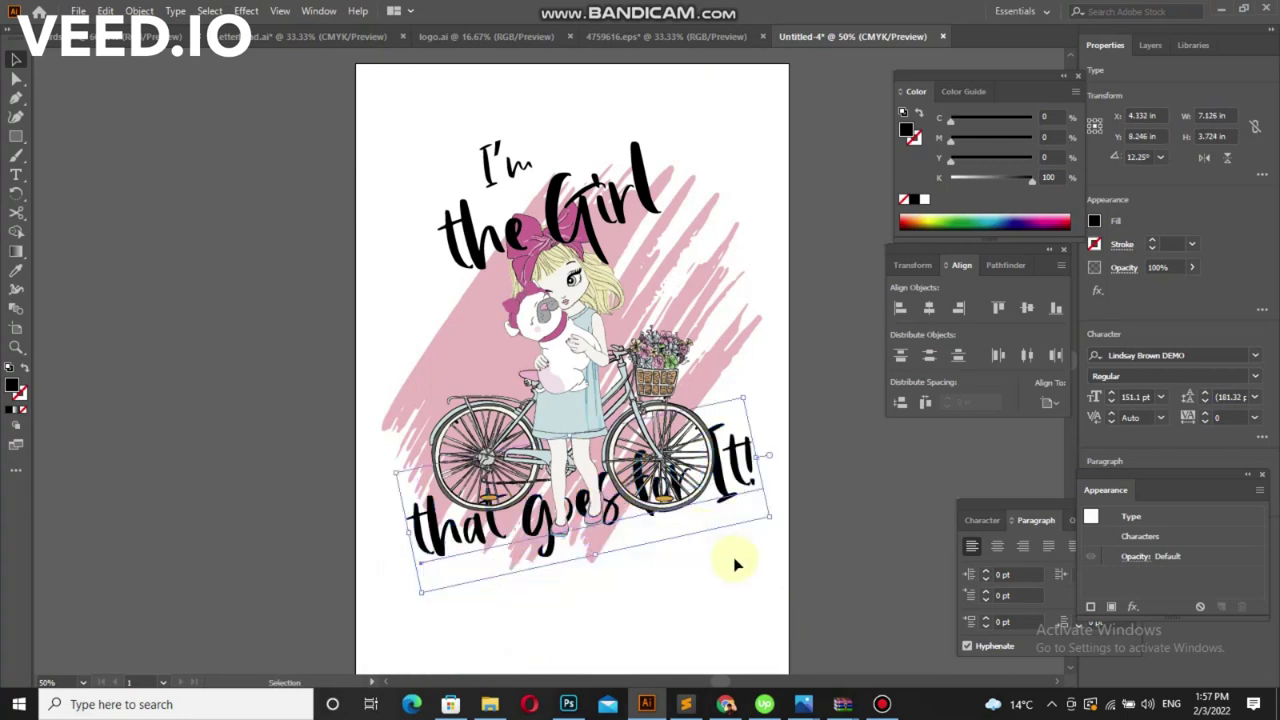
pyautogui.click(680, 540)
# Bring 'that goes for It!' in front of the bicycle and review the design
pyautogui.rightClick(720, 493)
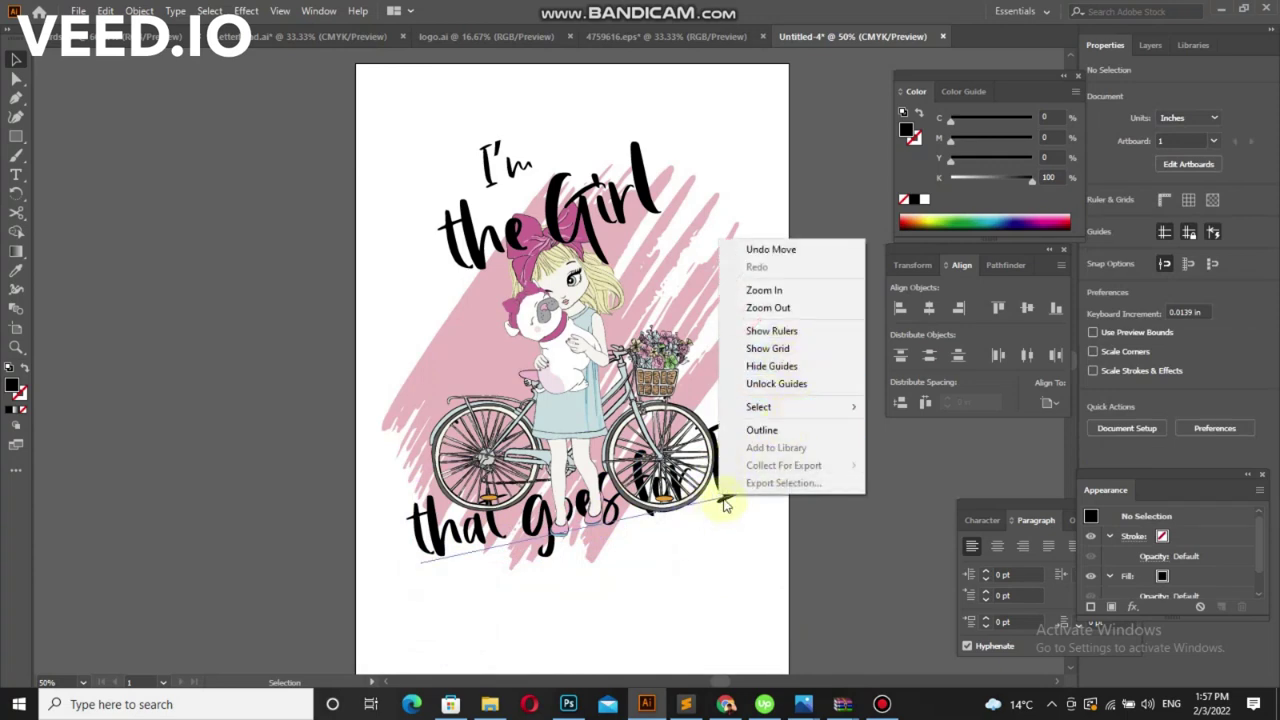
pyautogui.click(731, 614)
pyautogui.click(740, 486)
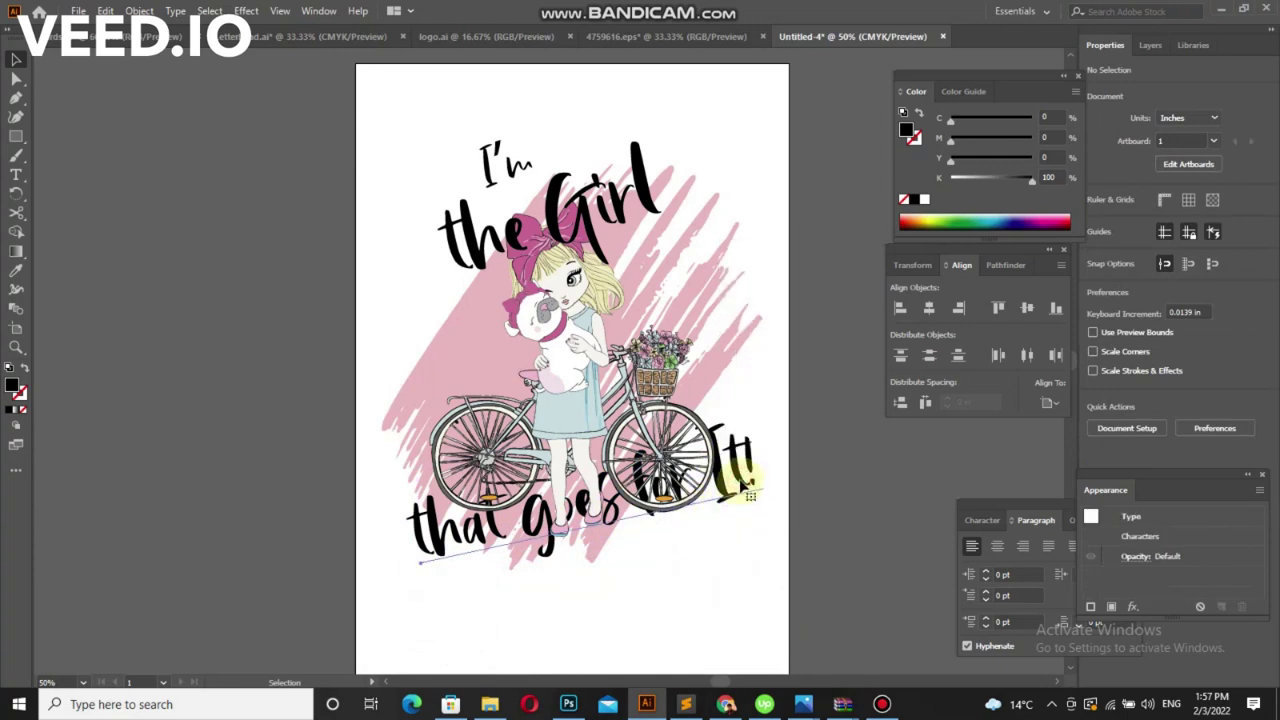
pyautogui.rightClick(740, 486)
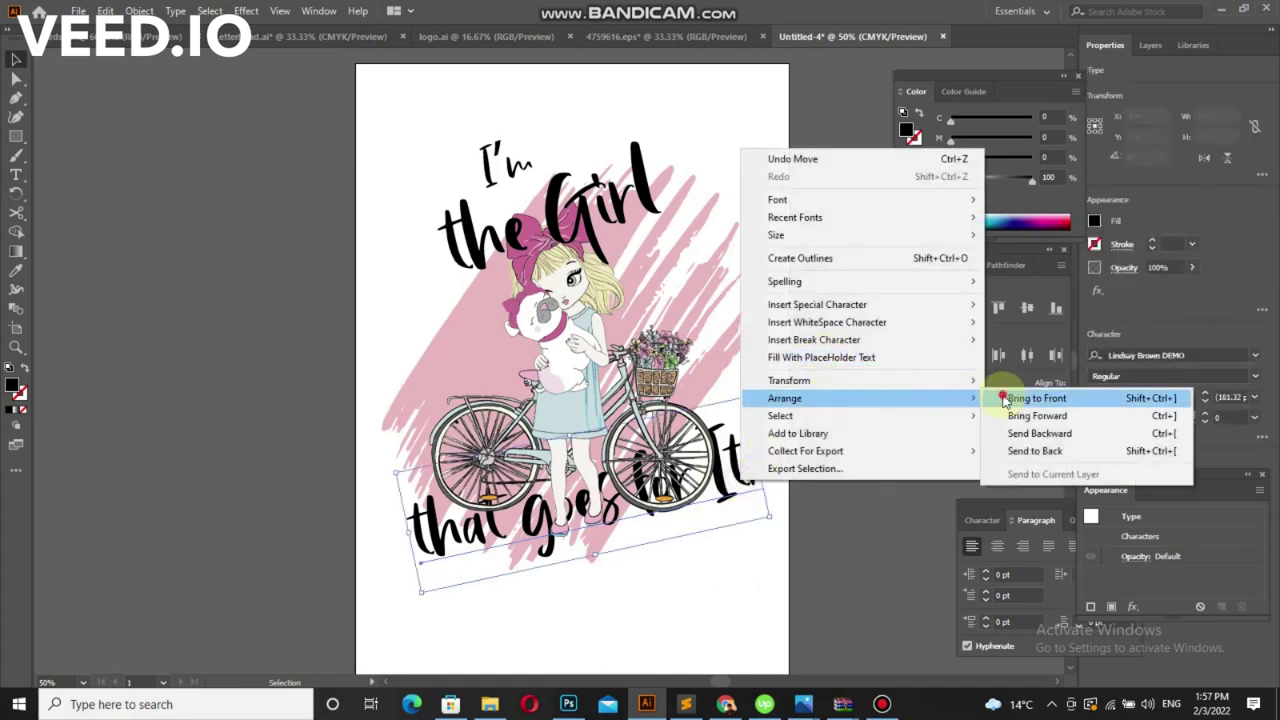
pyautogui.click(1000, 400)
pyautogui.click(676, 684)
pyautogui.moveTo(780, 551)
pyautogui.mouseDown()
pyautogui.moveTo(51, 514)
pyautogui.moveTo(167, 559)
pyautogui.mouseUp()
pyautogui.scroll(1, 431, 555)
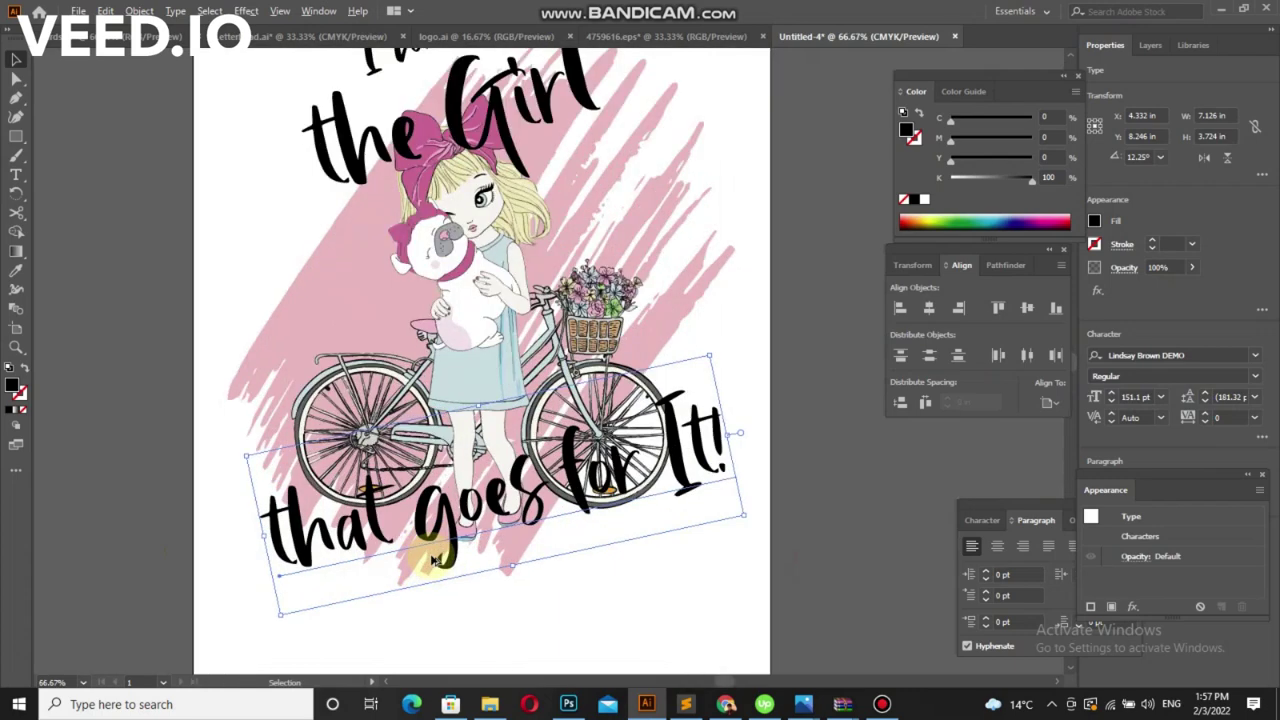
pyautogui.scroll(-2, 436, 578)
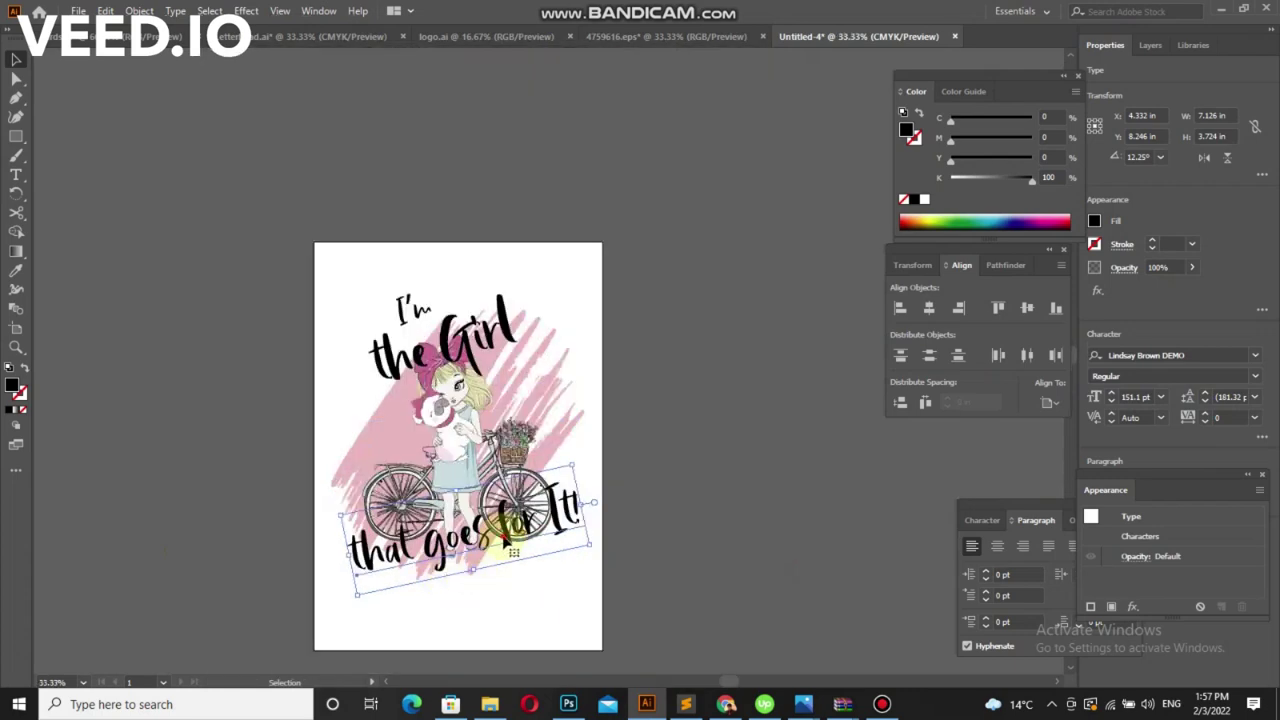
pyautogui.click(586, 600)
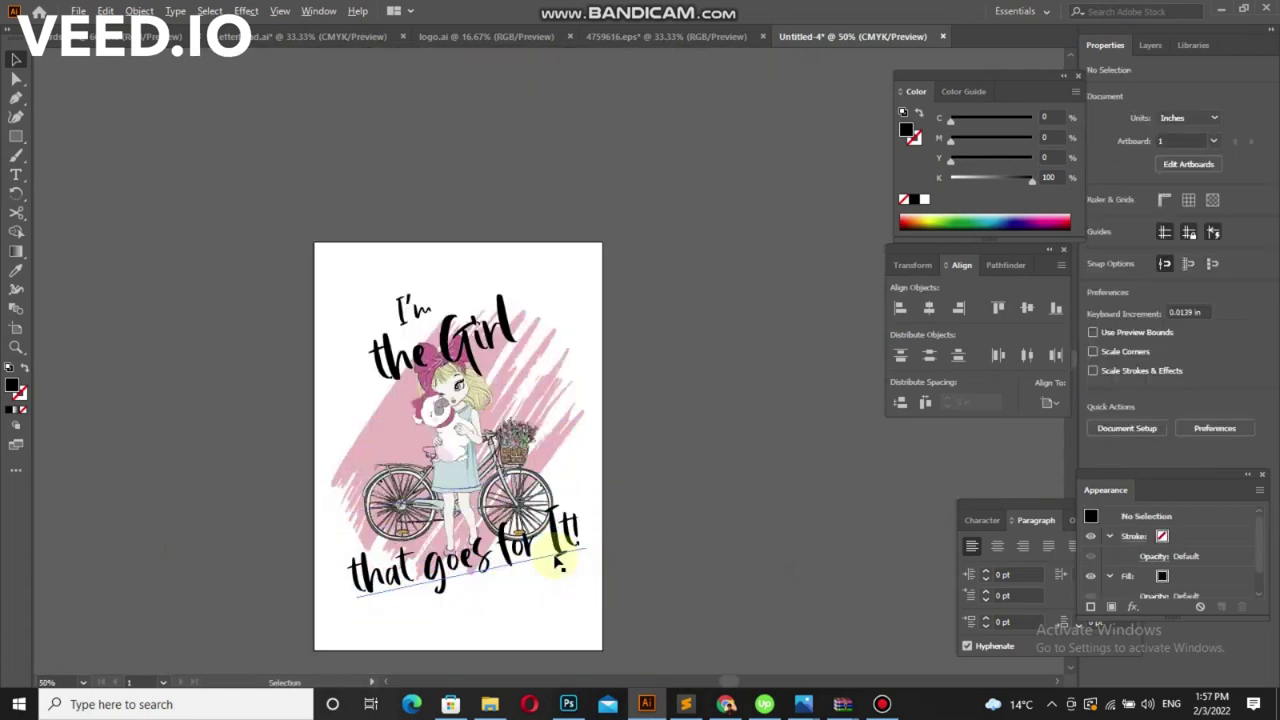
pyautogui.scroll(1, 558, 562)
pyautogui.scroll(1, 540, 545)
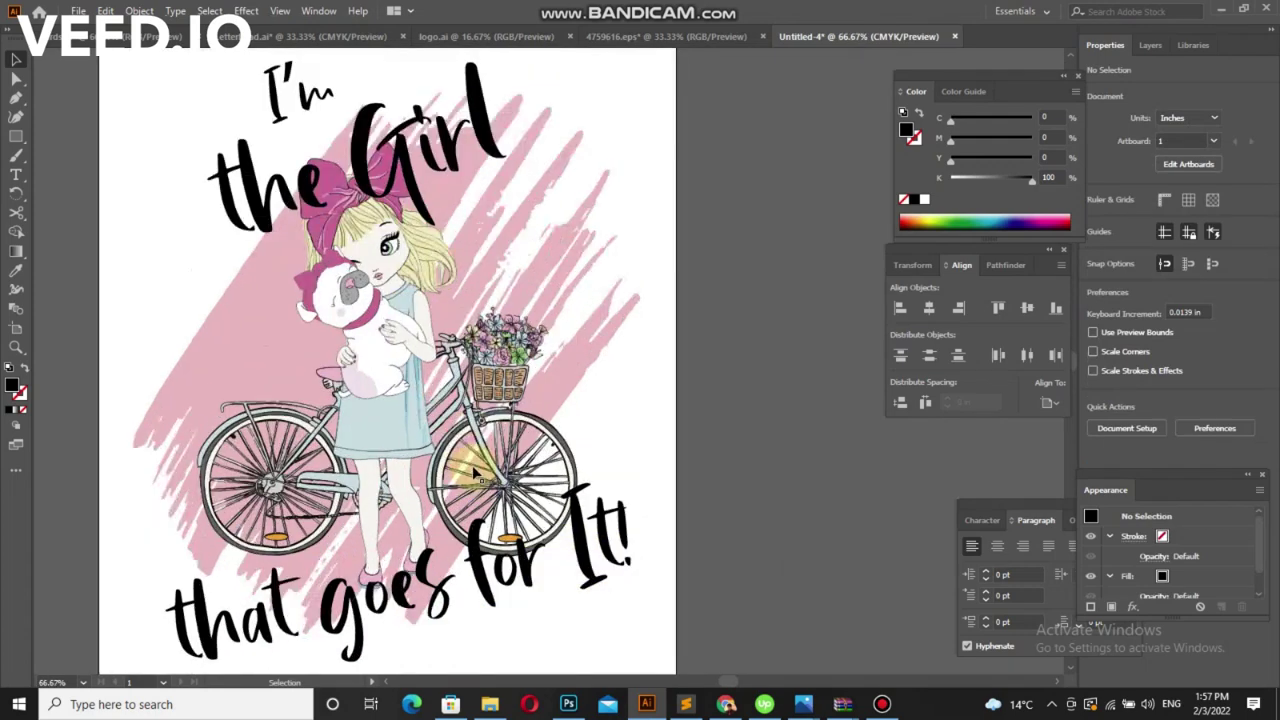
pyautogui.scroll(-2, 553, 418)
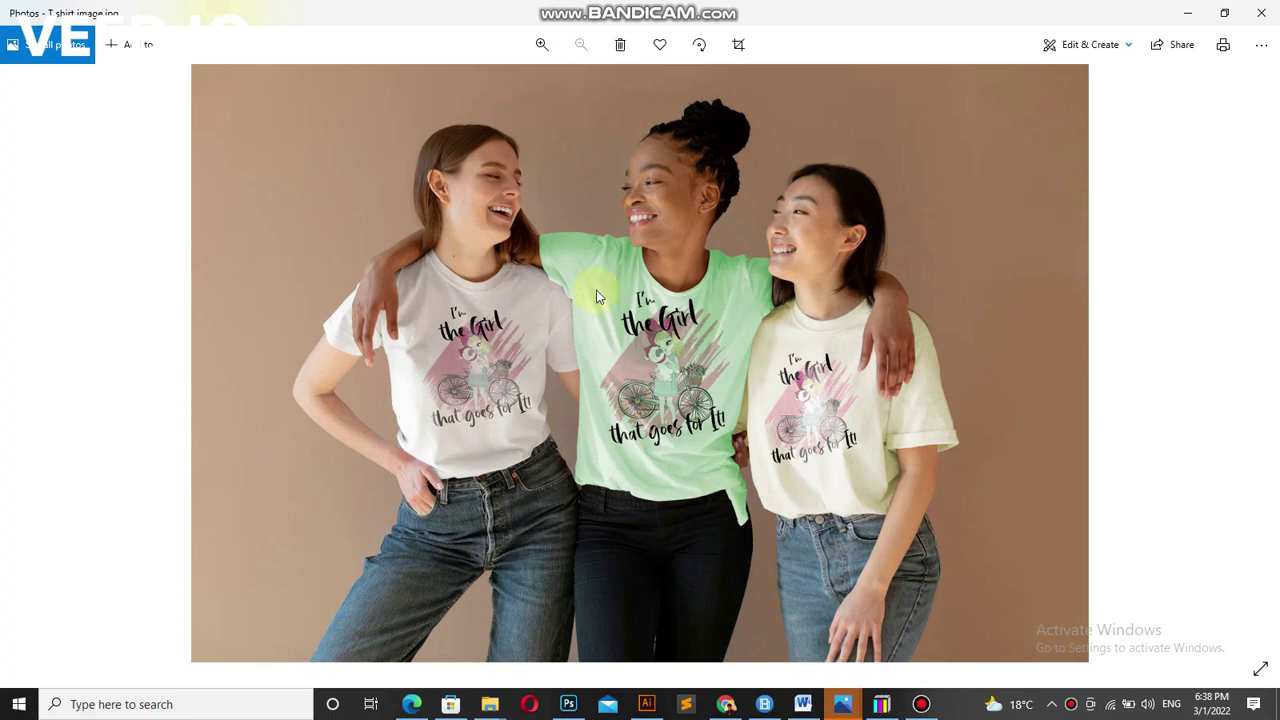
# Zoom in and out on the mockup to inspect the slogan print on all three shirts
pyautogui.scroll(2, 656, 346)
pyautogui.scroll(1, 656, 346)
pyautogui.scroll(1, 656, 346)
pyautogui.scroll(1, 656, 346)
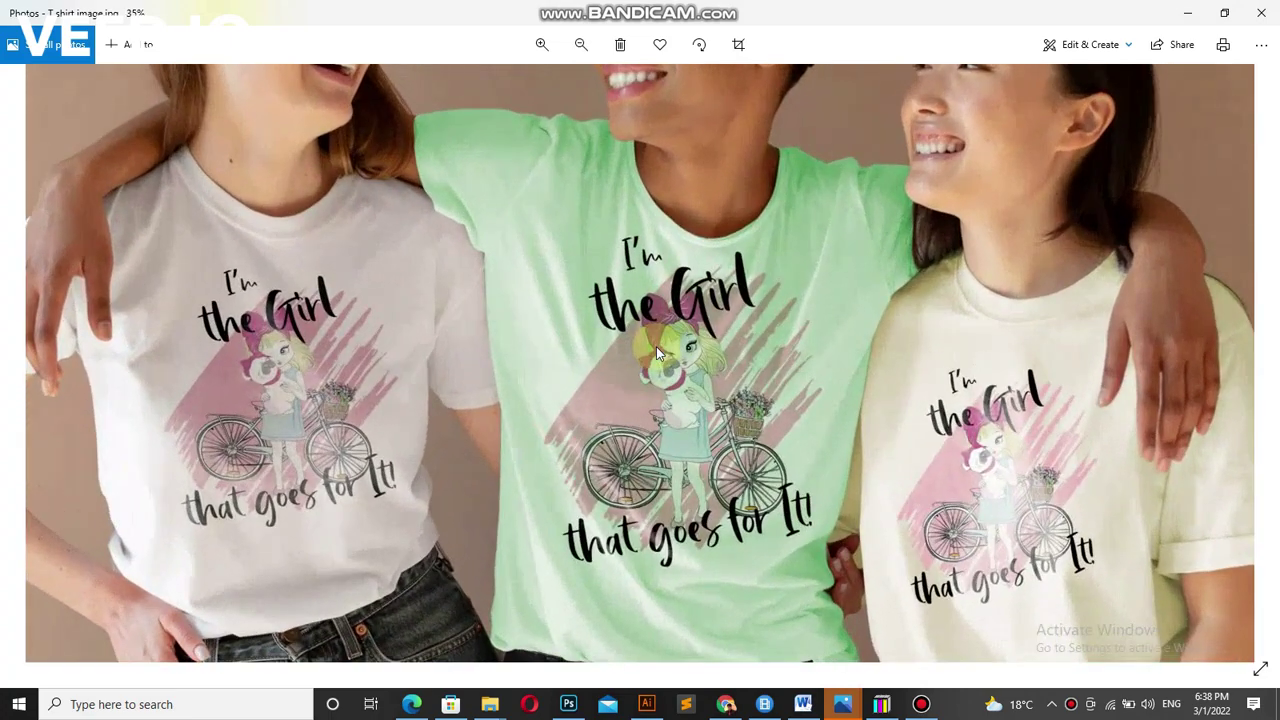
pyautogui.scroll(1, 656, 346)
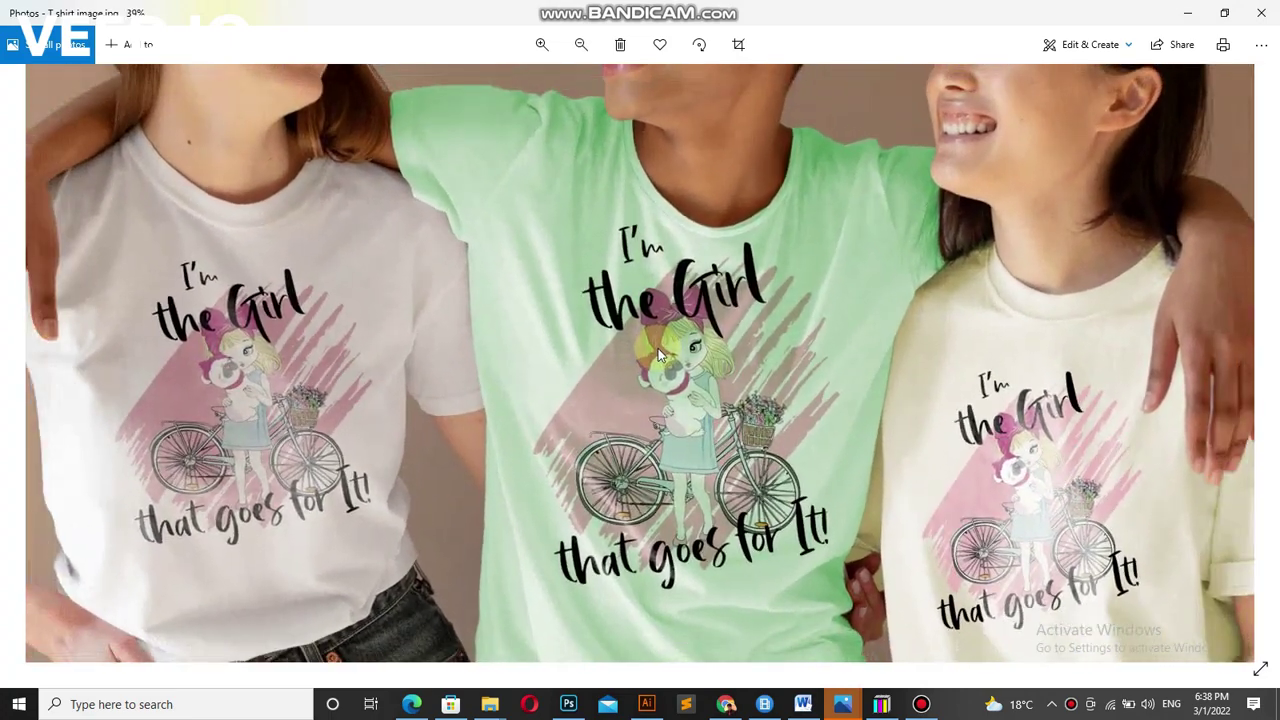
pyautogui.scroll(-2, 658, 348)
pyautogui.scroll(-1, 658, 348)
pyautogui.scroll(-1, 658, 348)
pyautogui.scroll(-1, 658, 348)
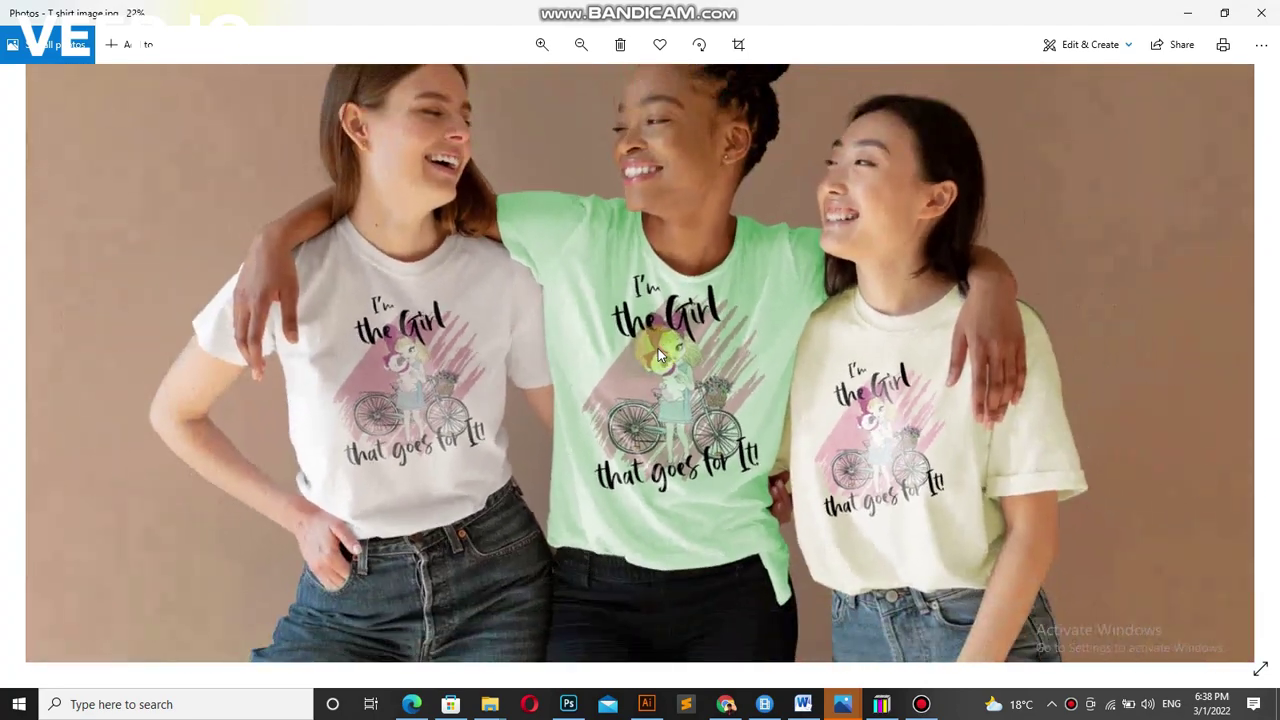
pyautogui.scroll(-1, 658, 352)
pyautogui.scroll(2, 658, 352)
pyautogui.scroll(2, 658, 352)
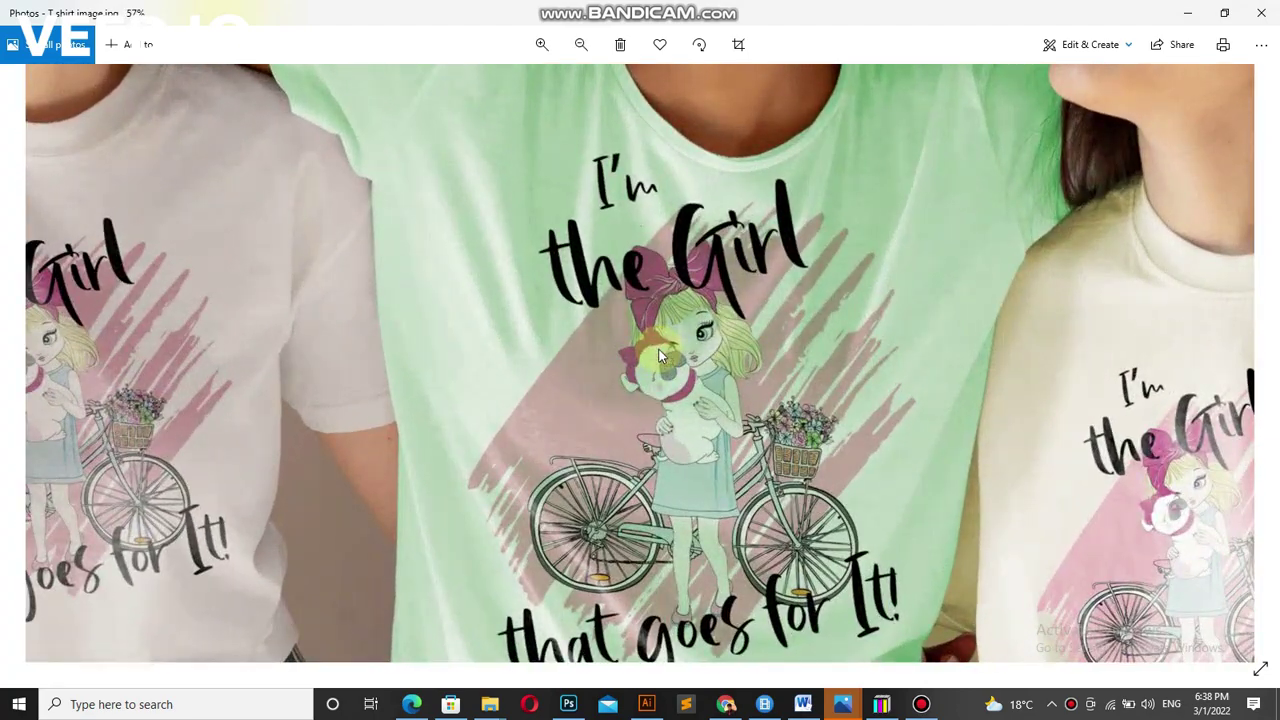
pyautogui.scroll(-2, 658, 355)
pyautogui.scroll(-1, 773, 570)
pyautogui.scroll(-1, 773, 570)
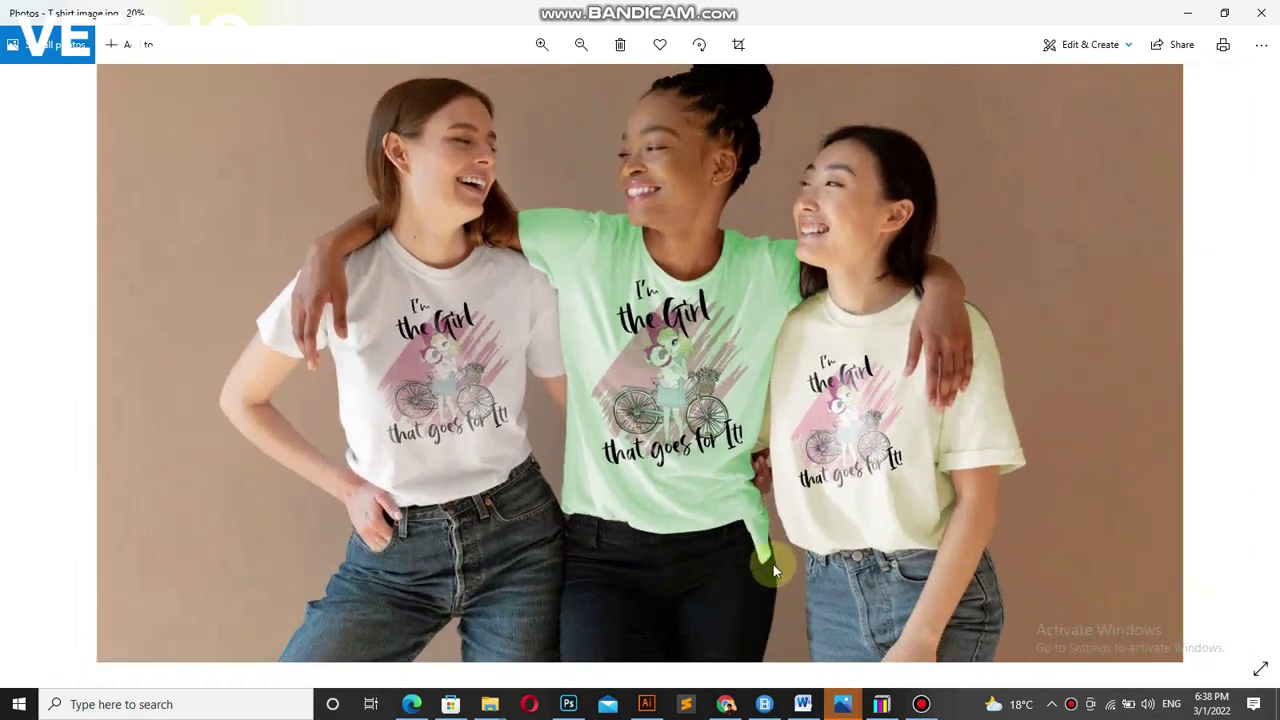